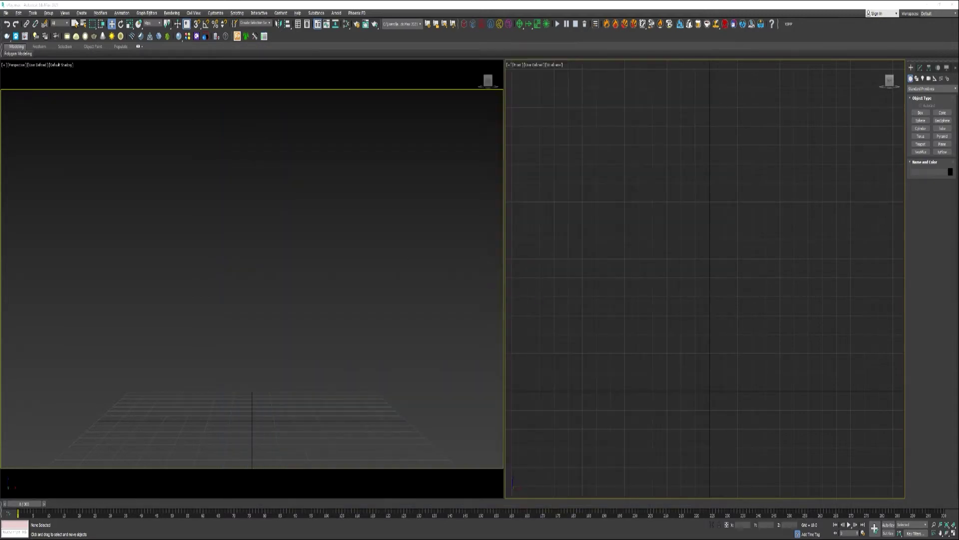
Step: Draw a standard plane upright in the front view and scale it up slightly to fill the perspective framing
click(82, 13)
mouse_move(99, 25)
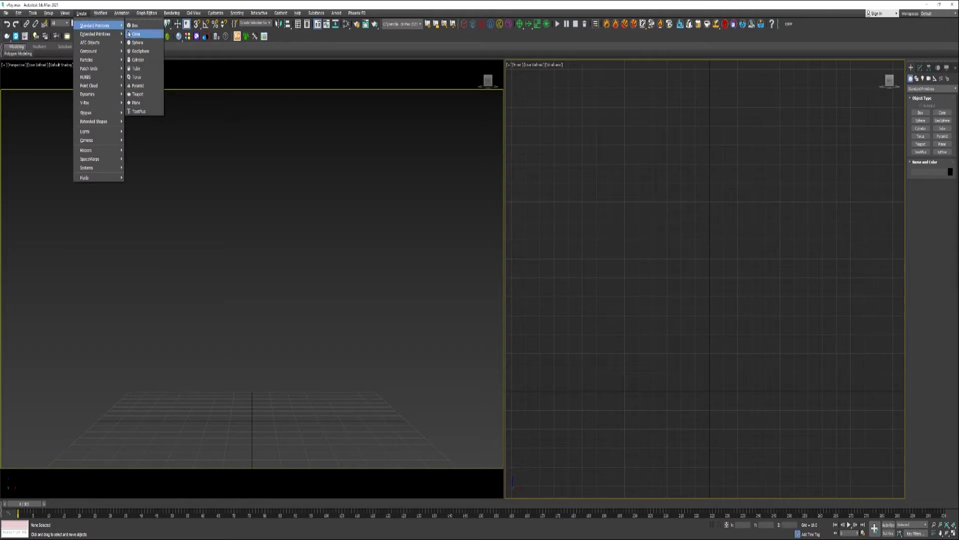
click(136, 102)
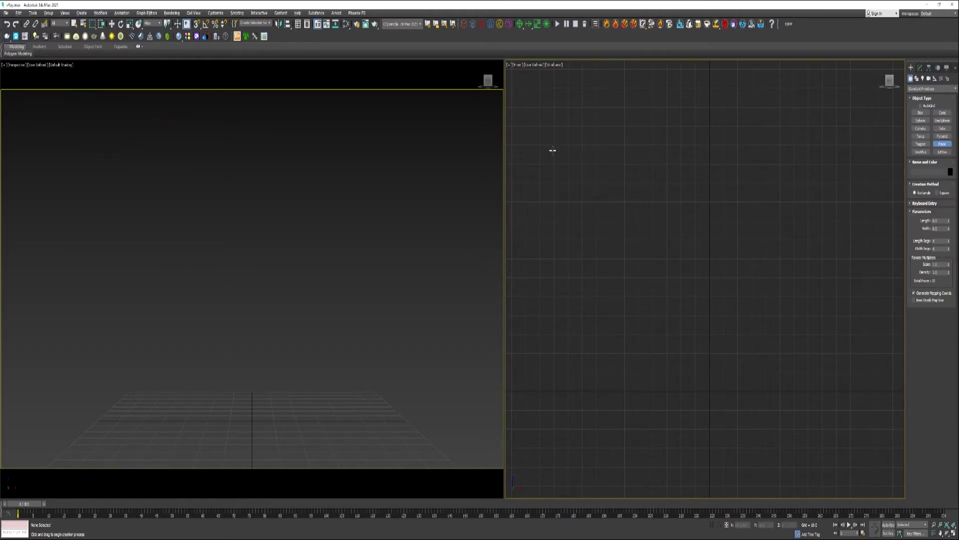
drag(555, 146, 865, 389)
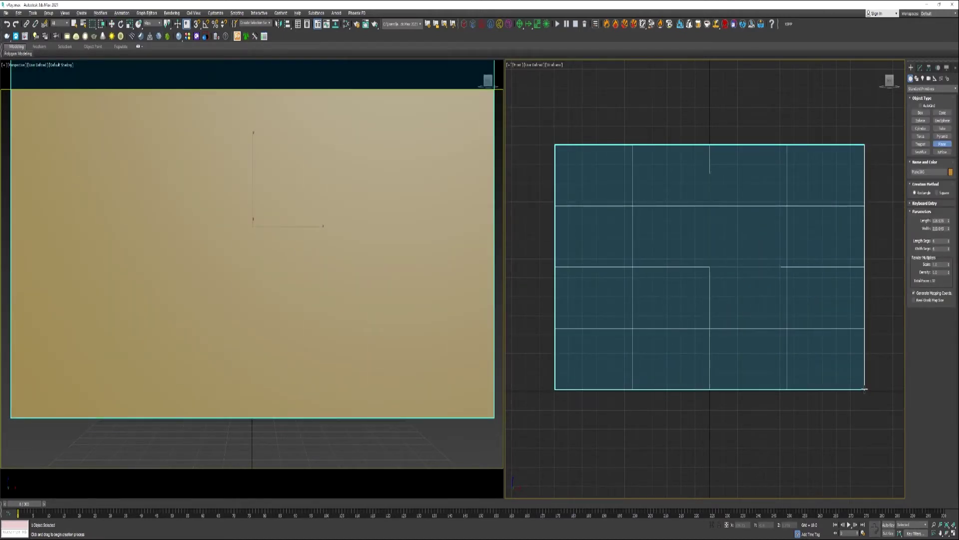
middle_drag(389, 239, 386, 300)
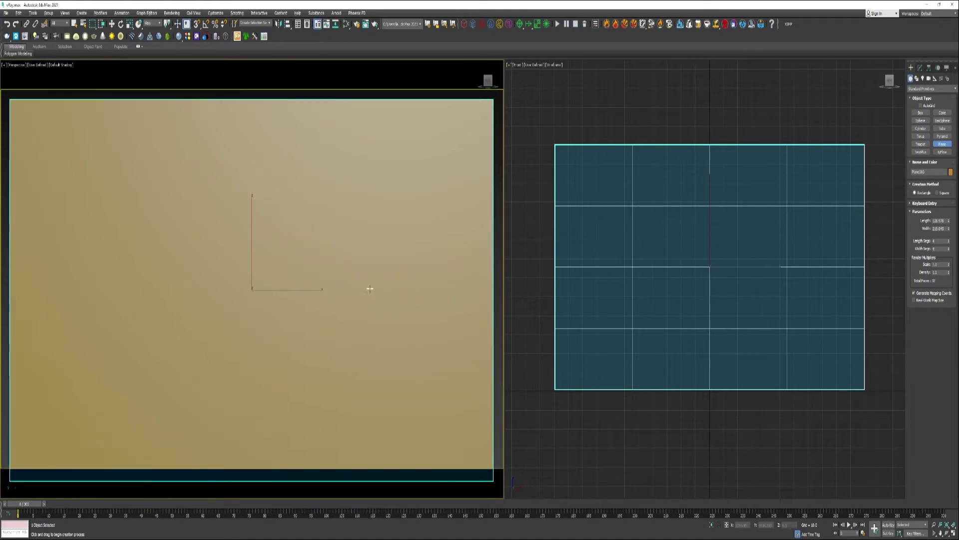
key(r)
drag(253, 225, 264, 236)
key(w)
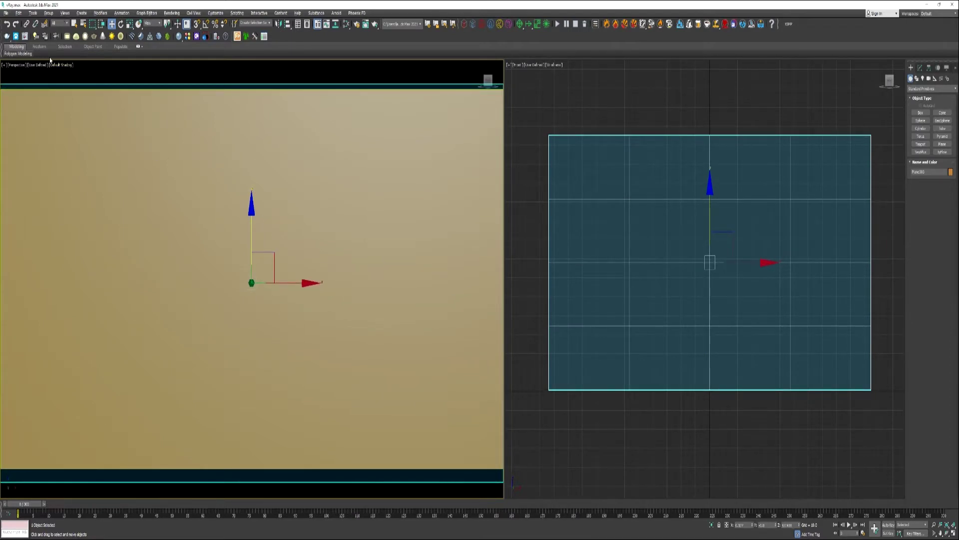
Step: Create a camera from the current perspective view and switch that viewport back to free perspective
click(56, 36)
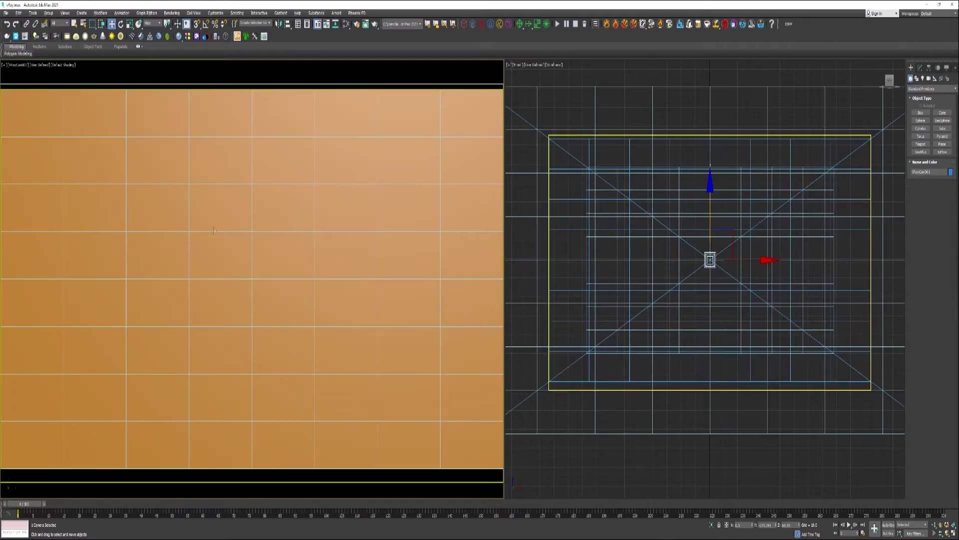
key(p)
alt+middle_drag(259, 271, 281, 288)
scroll(320, 302, up, 2)
scroll(300, 293, up, 3)
click(820, 196)
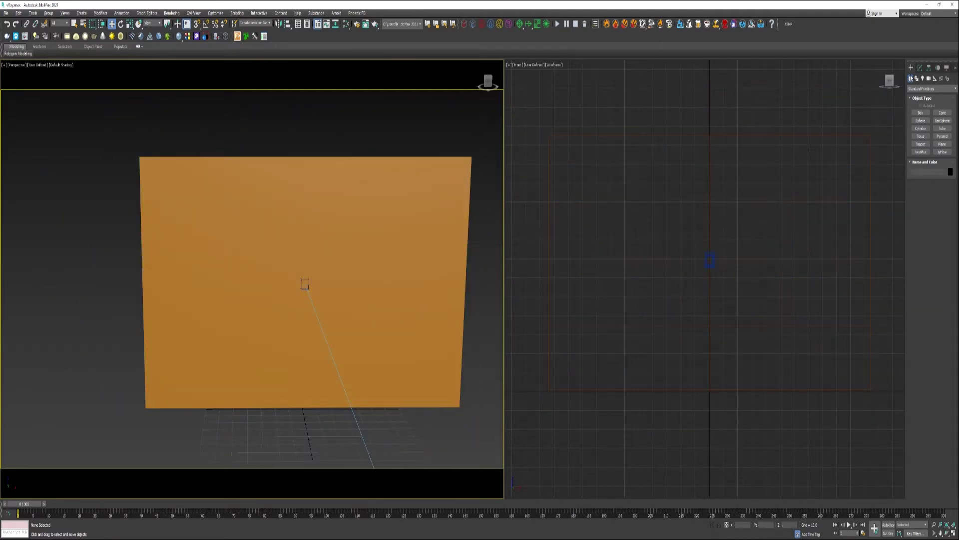
Step: Create a rectangular tyIcon helper about as wide as the plane
click(935, 79)
click(930, 89)
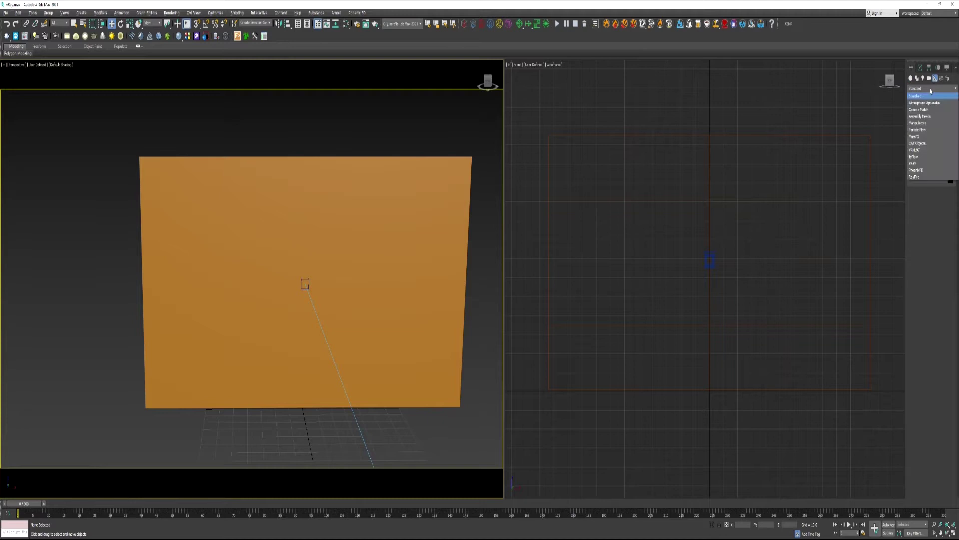
click(913, 156)
click(921, 113)
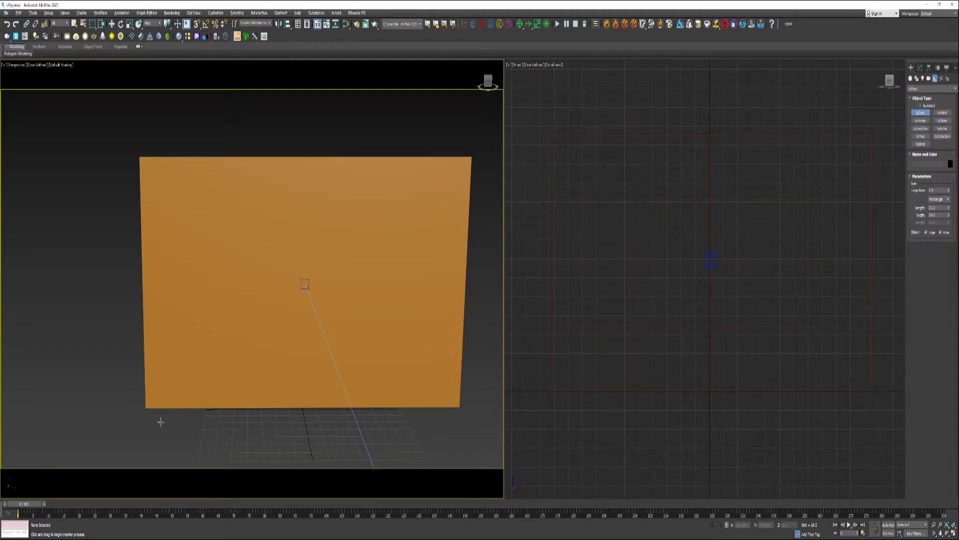
drag(159, 416, 449, 415)
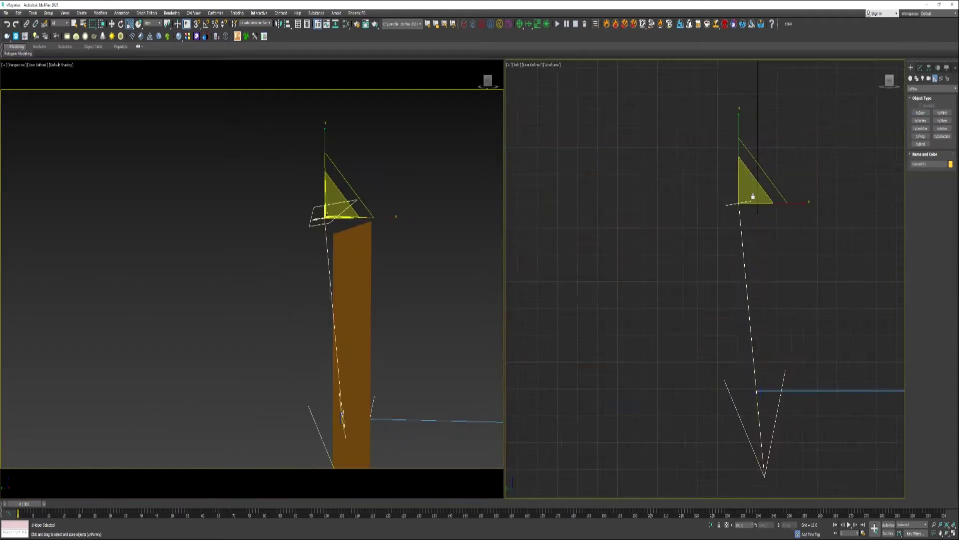
Step: Move the tyIcon down so it sits along the plane's upper edge
key(e)
key(w)
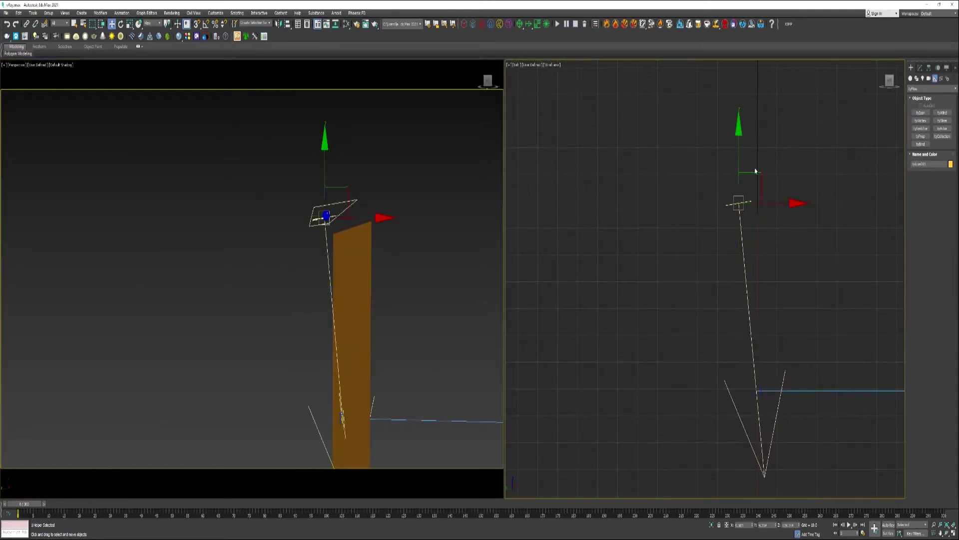
drag(758, 174, 761, 187)
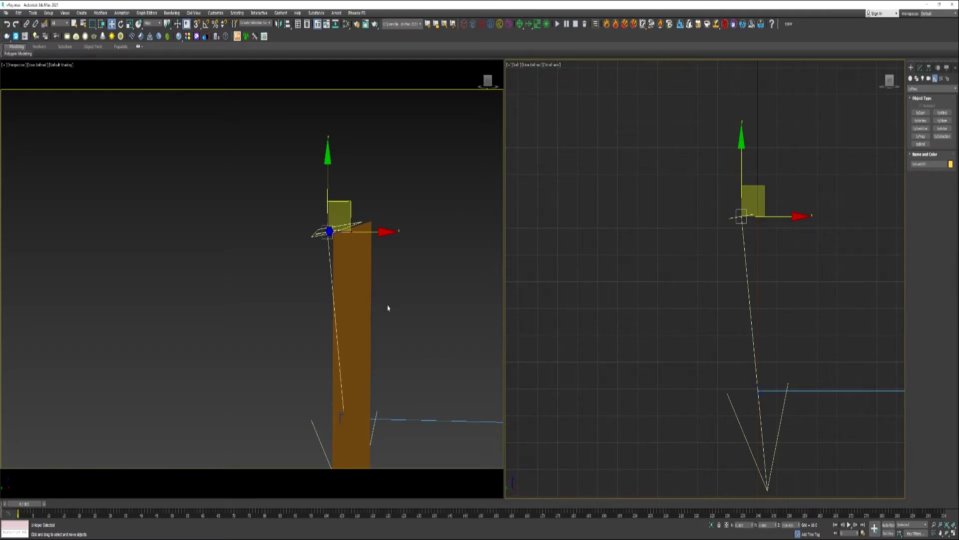
alt+middle_drag(387, 308, 387, 242)
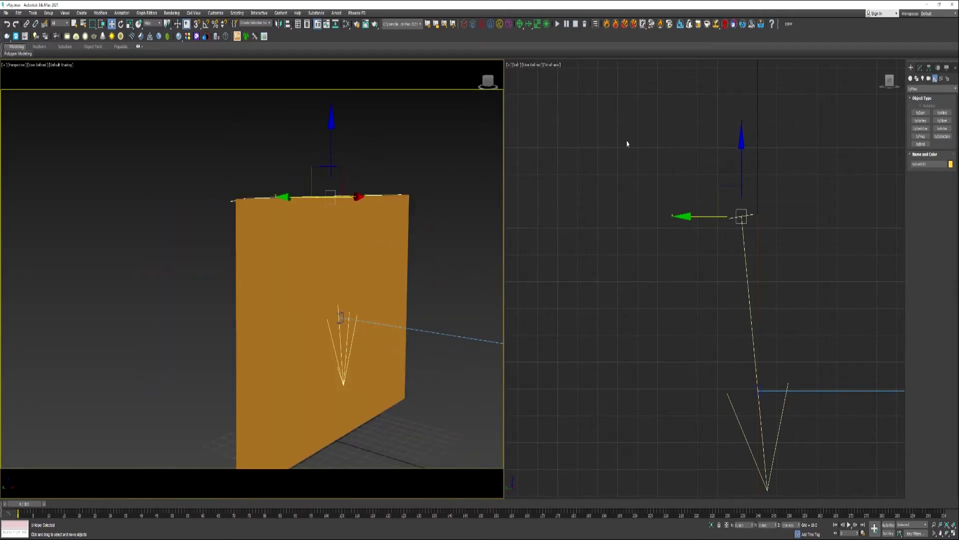
Step: Create a tyFlow object beside the plane and widen its editor window to show all operators
click(911, 79)
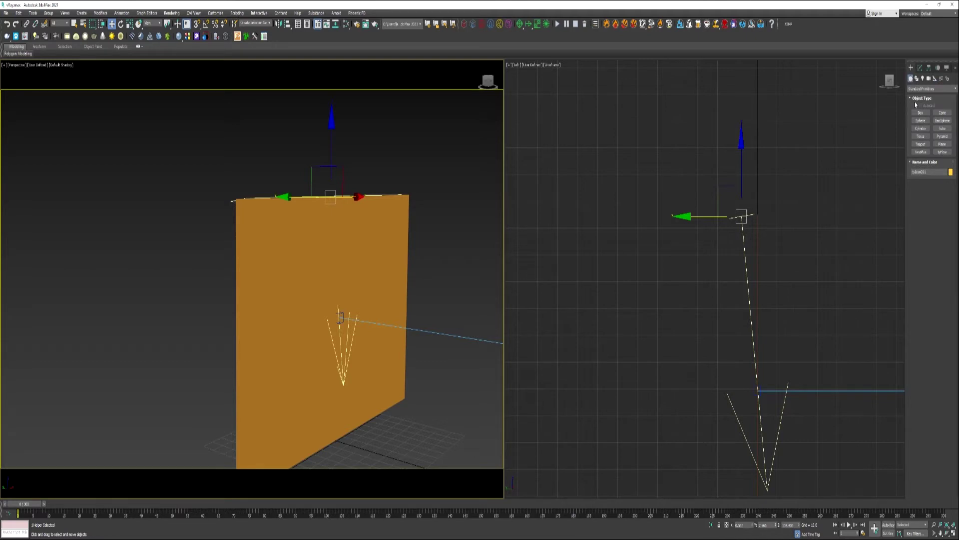
click(941, 152)
drag(460, 423, 485, 435)
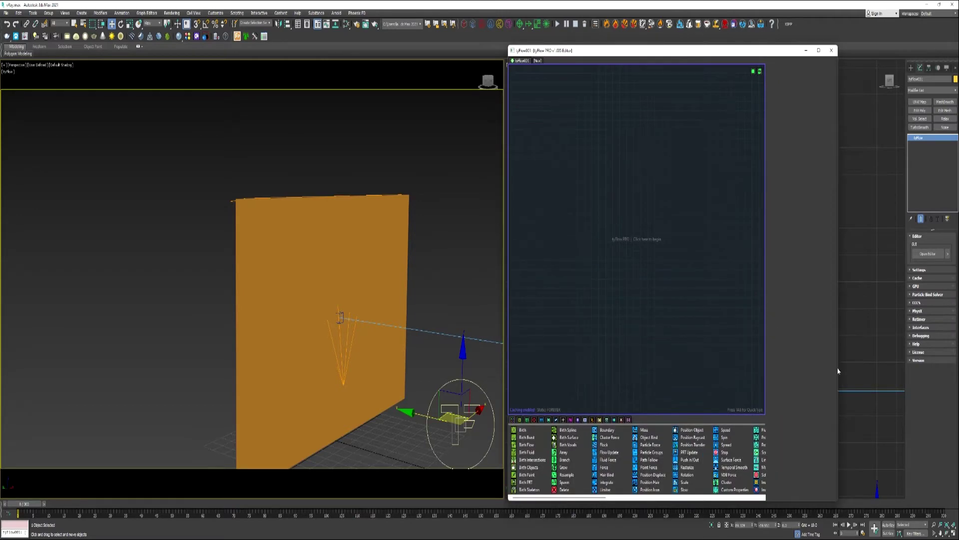
drag(839, 371, 904, 370)
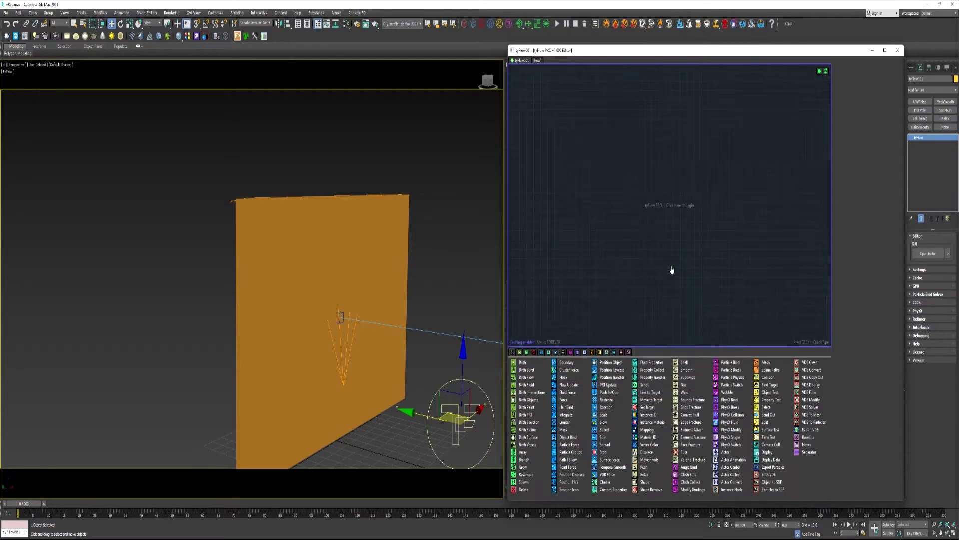
Step: Create a new event with a Birth operator in the flow and rename the event Static Rain
drag(522, 362, 548, 214)
drag(546, 114, 553, 116)
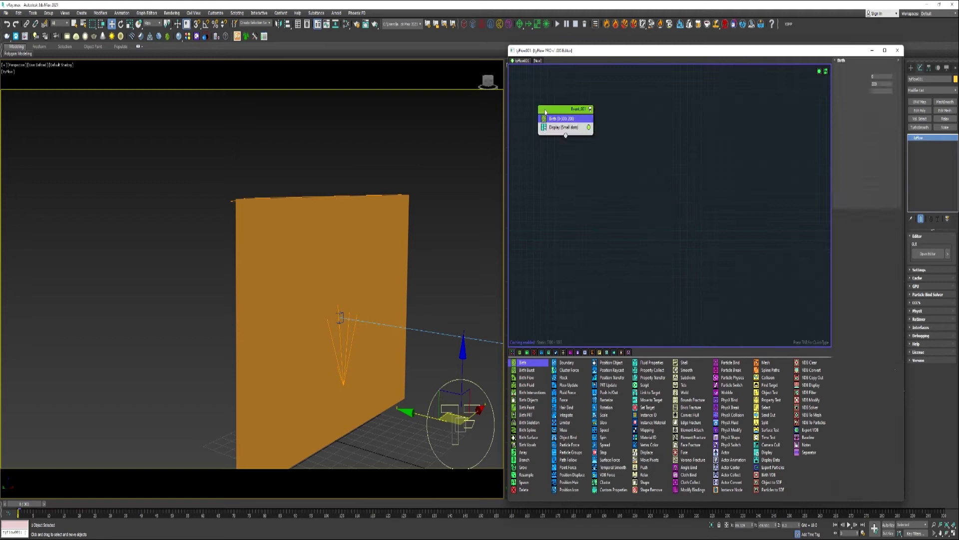
right_click(576, 112)
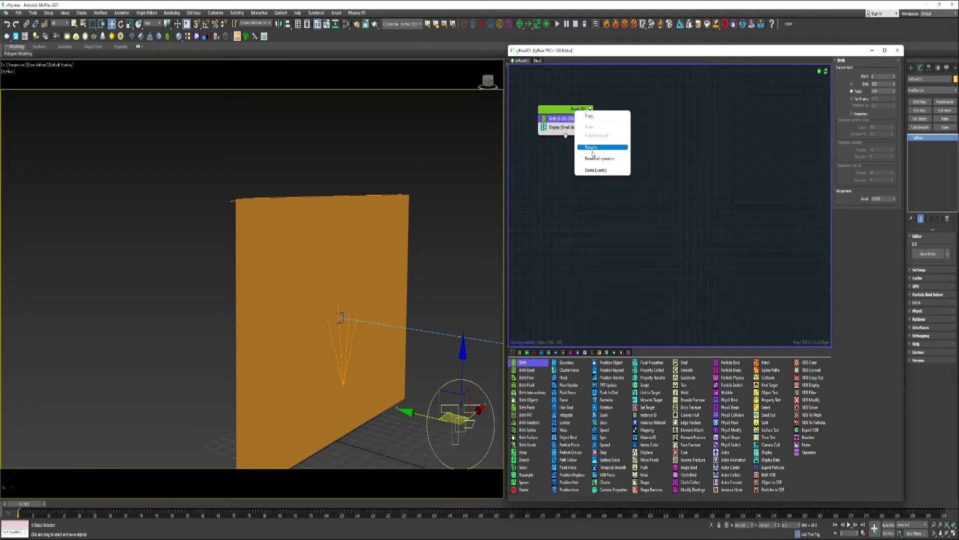
click(593, 148)
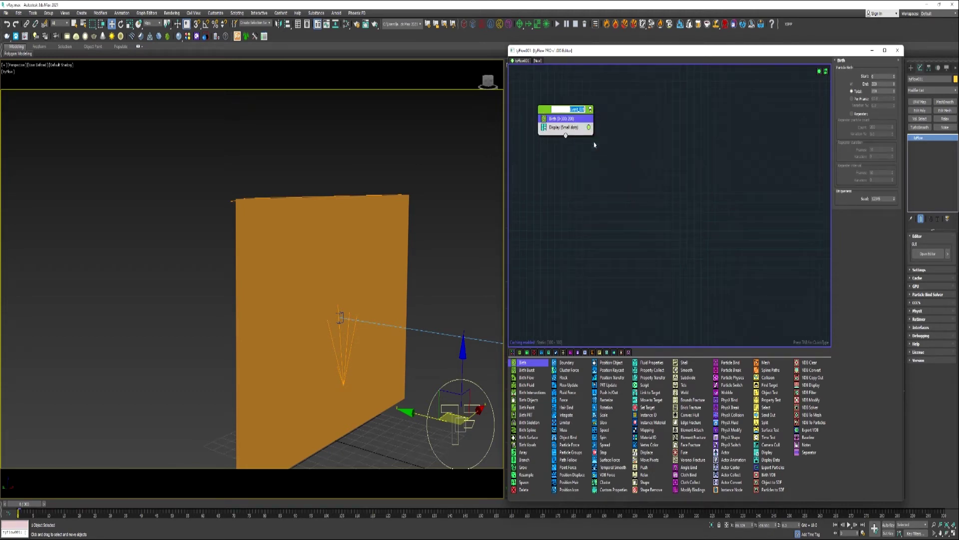
text(Start)
key(Return)
Step: Set the Birth total to 500 and display the event's particles as sprites with a reduced size multiplier
drag(884, 91, 869, 92)
text(500)
click(564, 127)
click(860, 75)
click(856, 102)
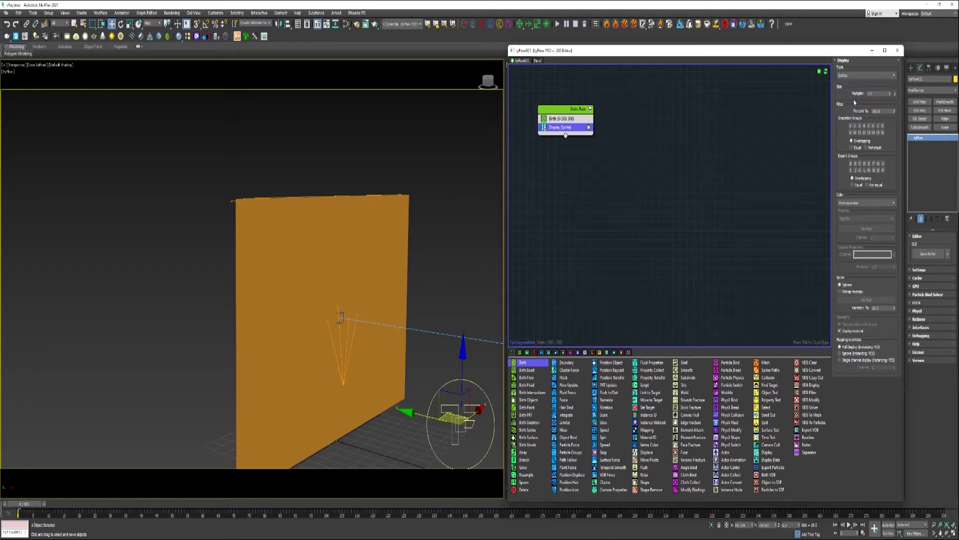
drag(890, 92, 891, 104)
Step: Add a Position Icon operator to the birth event and assign the tyIcon above the plane to it
drag(562, 115, 558, 119)
drag(576, 492, 568, 130)
click(854, 149)
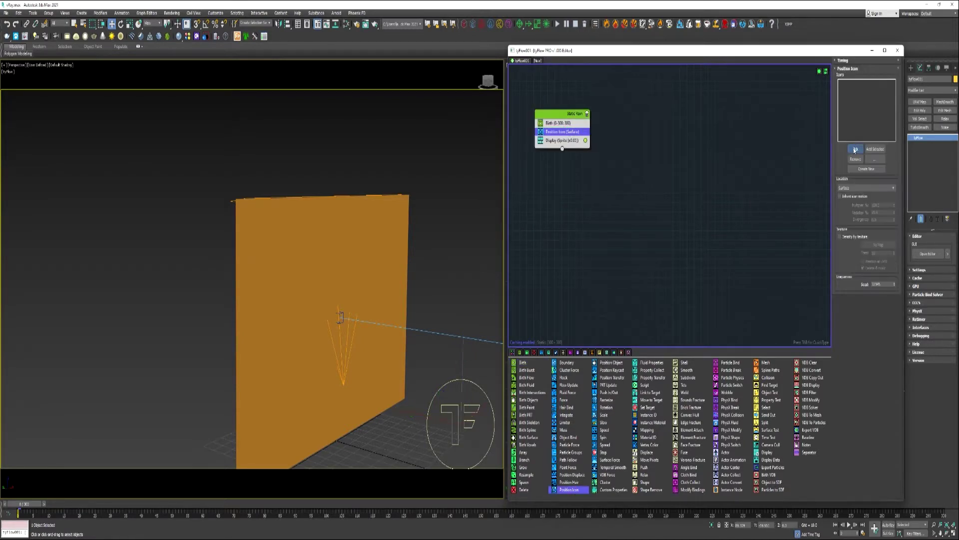
click(232, 201)
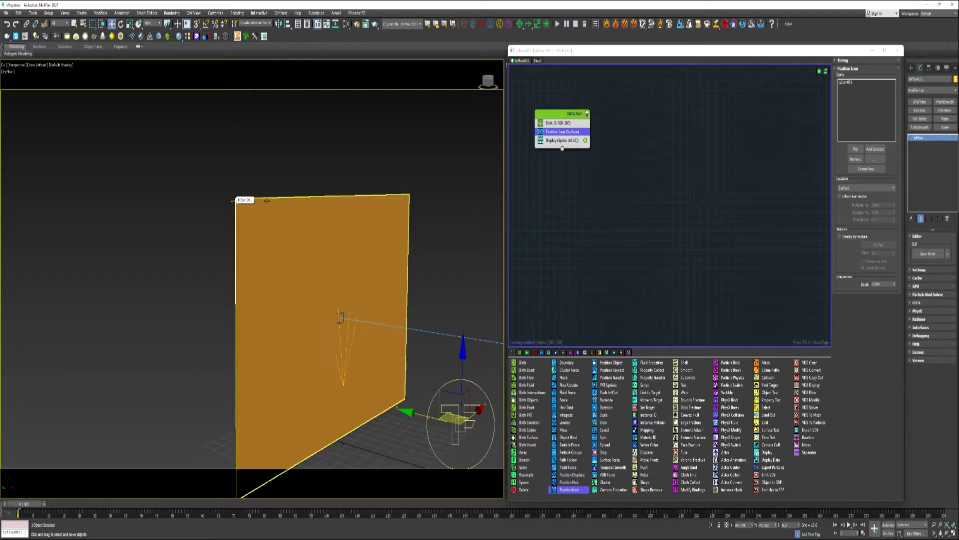
Step: Add a Speed operator with its direction along the icon arrow, assign the tyIcon, and preview the falling particles
drag(605, 430, 569, 145)
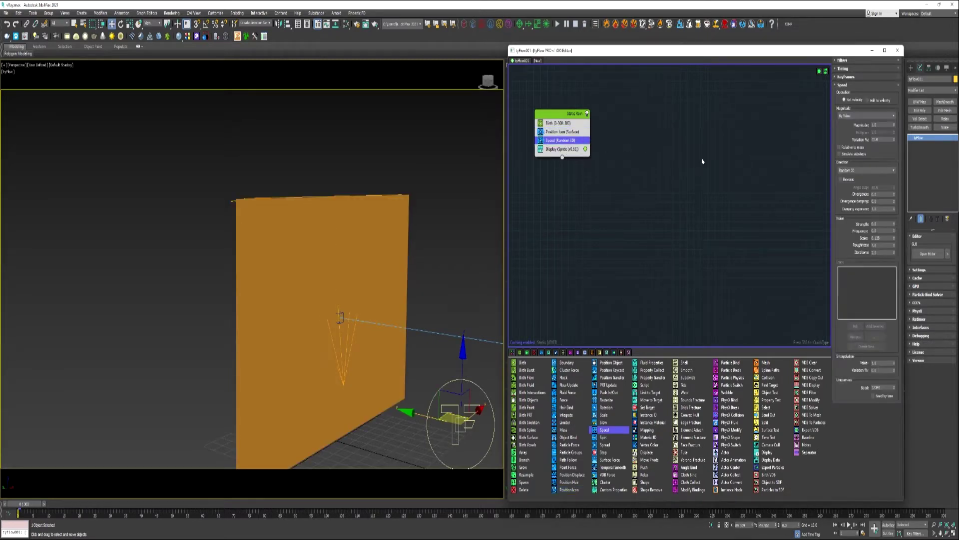
click(851, 171)
click(850, 178)
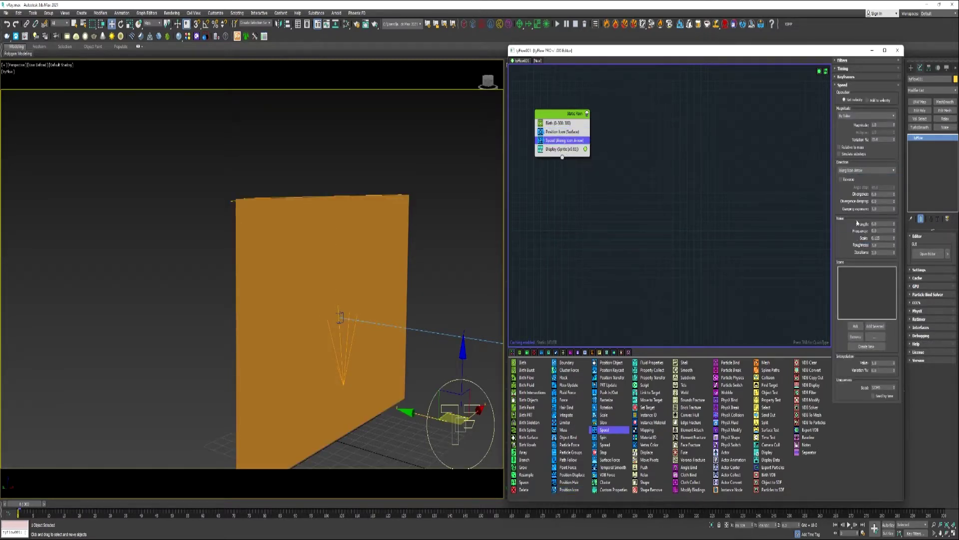
click(855, 326)
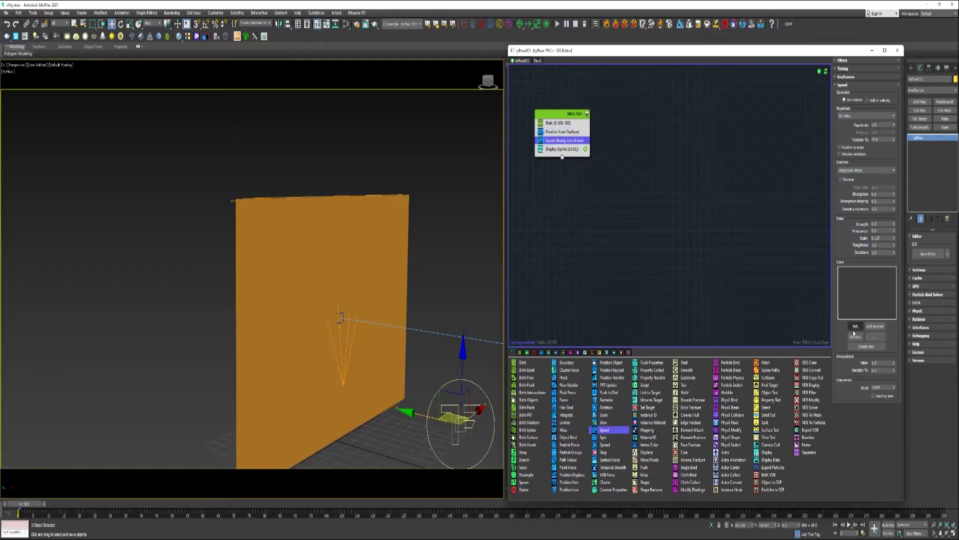
click(231, 201)
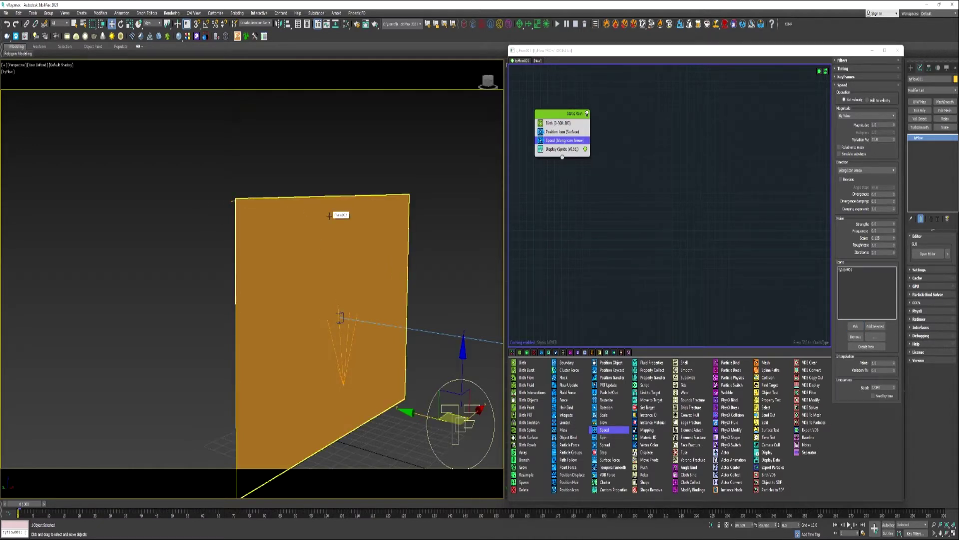
alt+middle_drag(330, 216, 270, 220)
drag(23, 504, 373, 490)
Step: Add Spawn and Delete operators to the birth event and connect the Spawn output to a new event with a Collision operator
drag(524, 482, 558, 149)
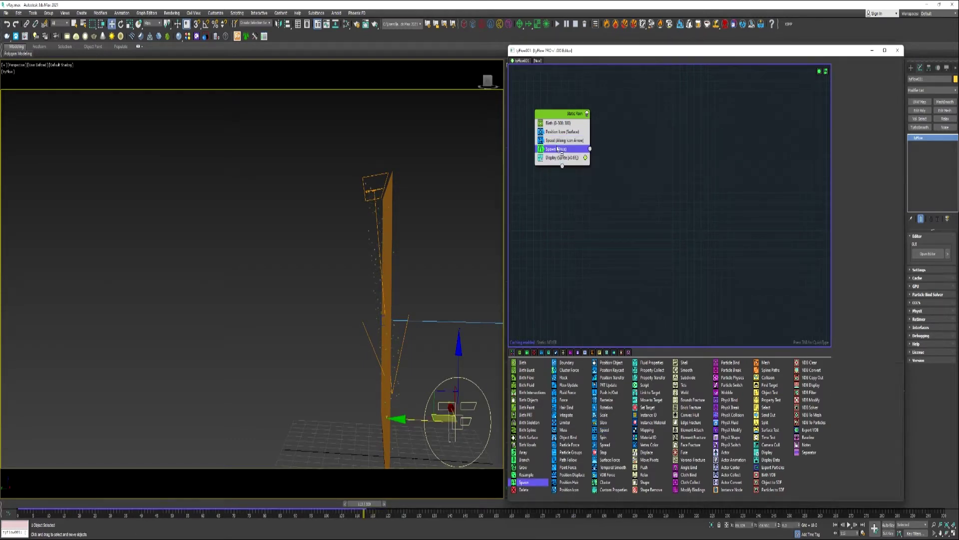
click(880, 288)
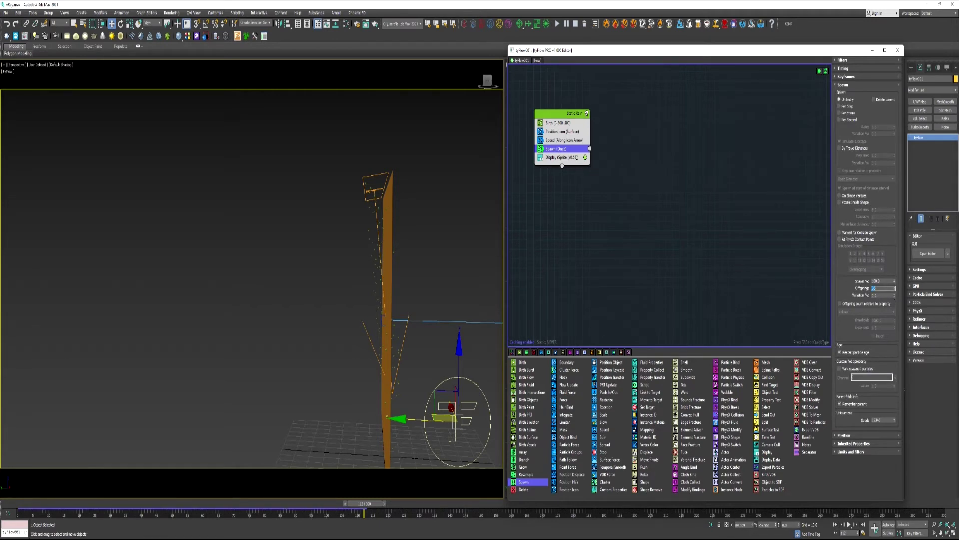
drag(769, 378, 591, 148)
drag(523, 489, 557, 163)
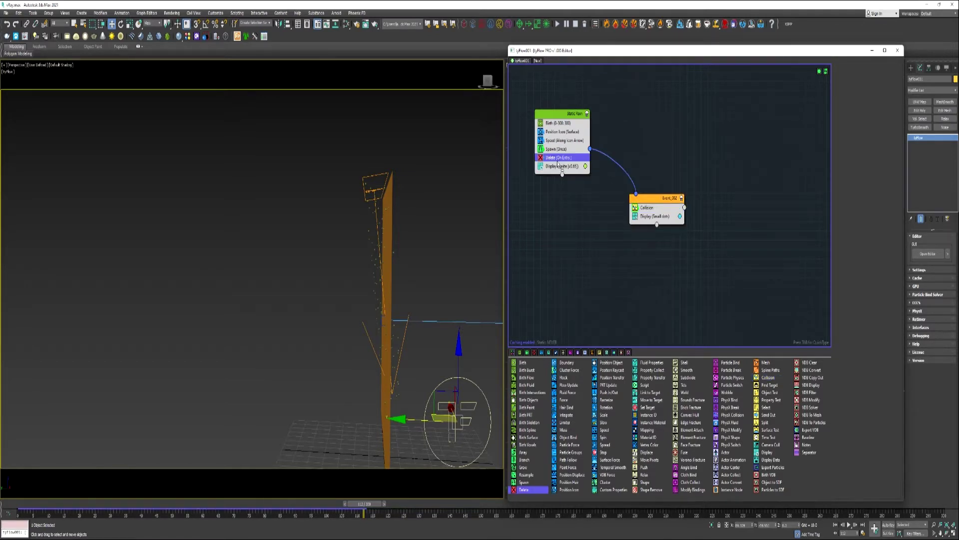
Step: Assign the upright plane as the collider of the Collision operator
click(649, 207)
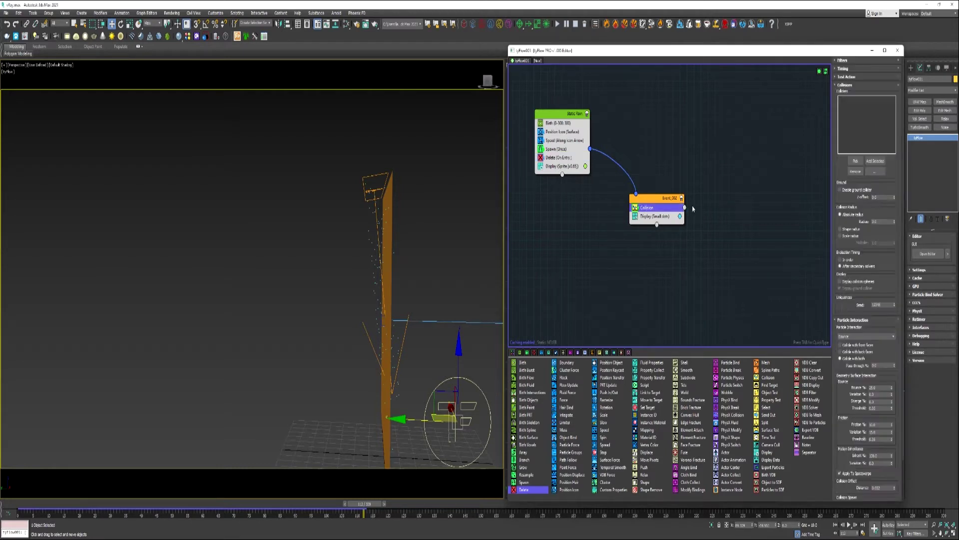
key(q)
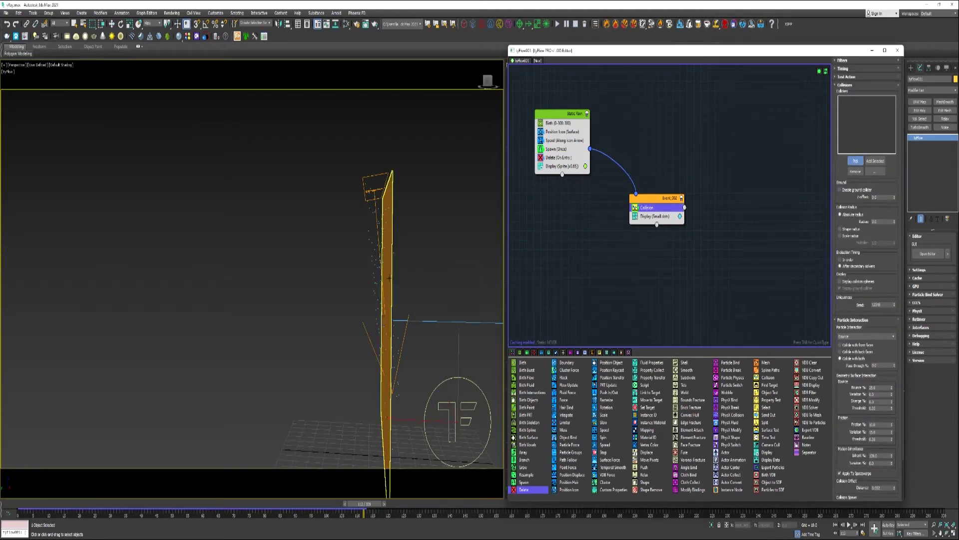
key(w)
Step: Display the collision event's particles as sprites with a reduced size multiplier
click(653, 216)
click(867, 75)
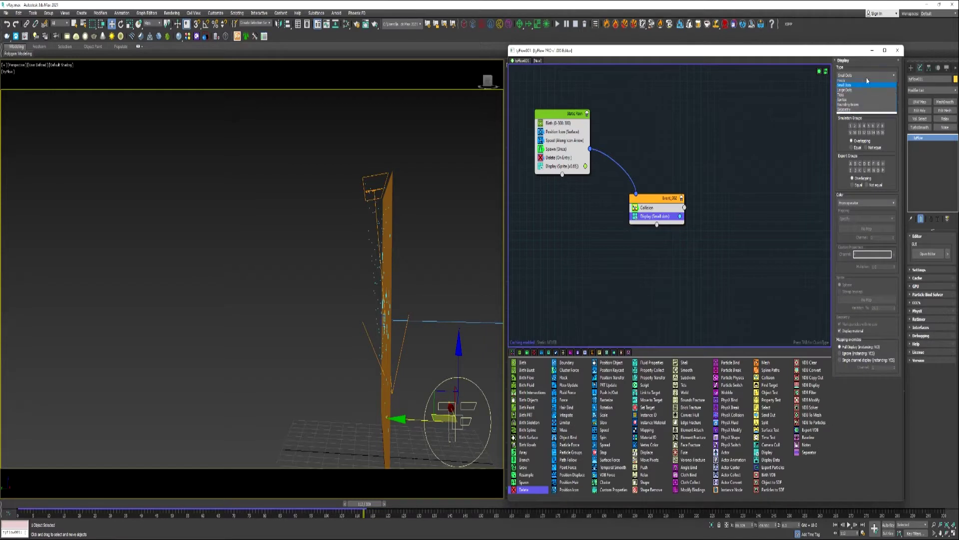
click(849, 105)
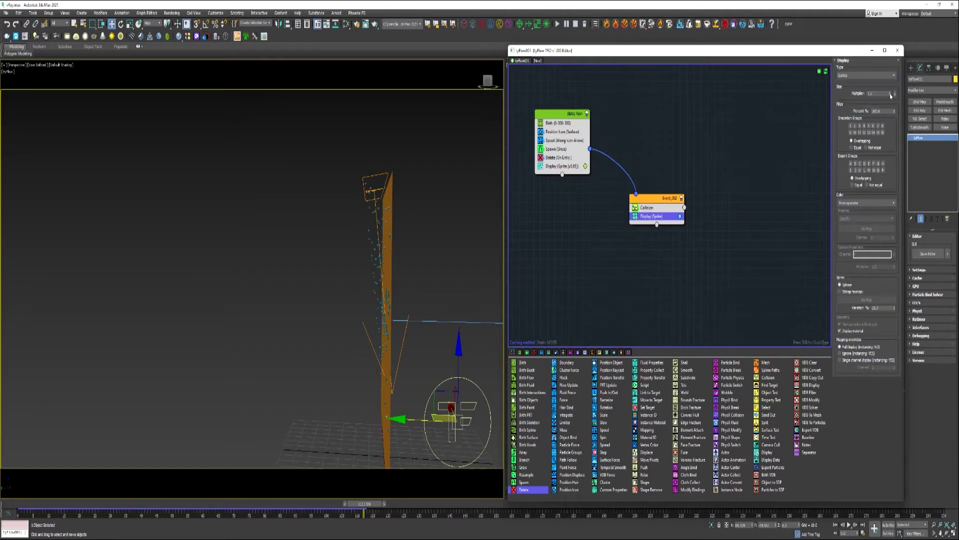
drag(890, 95, 890, 98)
click(652, 216)
Step: Preview the spawned particles at earlier frames and add a Spread operator above Collision in the second event
alt+middle_drag(425, 309, 350, 312)
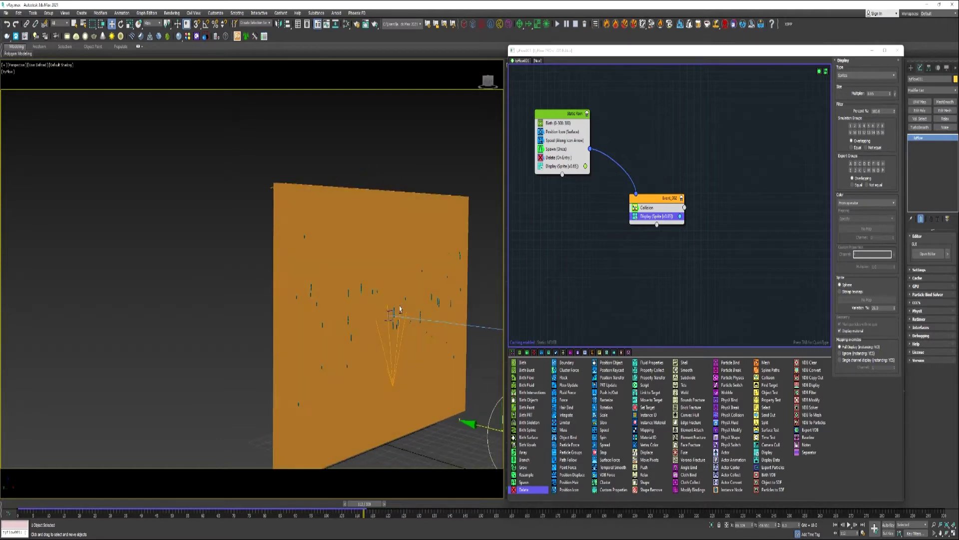
drag(360, 506, 250, 505)
alt+middle_drag(400, 309, 252, 490)
drag(250, 503, 73, 503)
drag(605, 444, 665, 206)
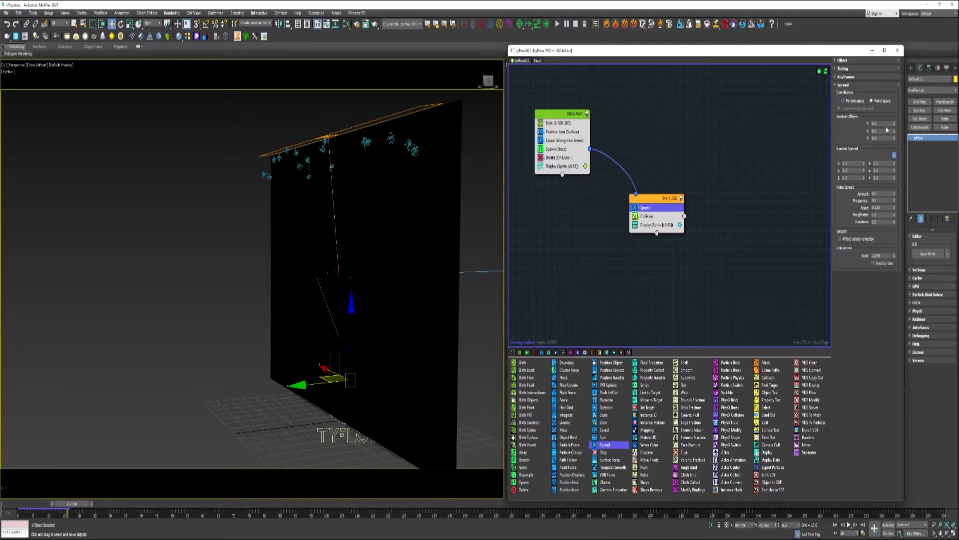
Step: Set the Spread operator's maximum random spread to 1.0 on all axes and preview the particles at a much later frame
double_click(880, 164)
text(1)
key(Return)
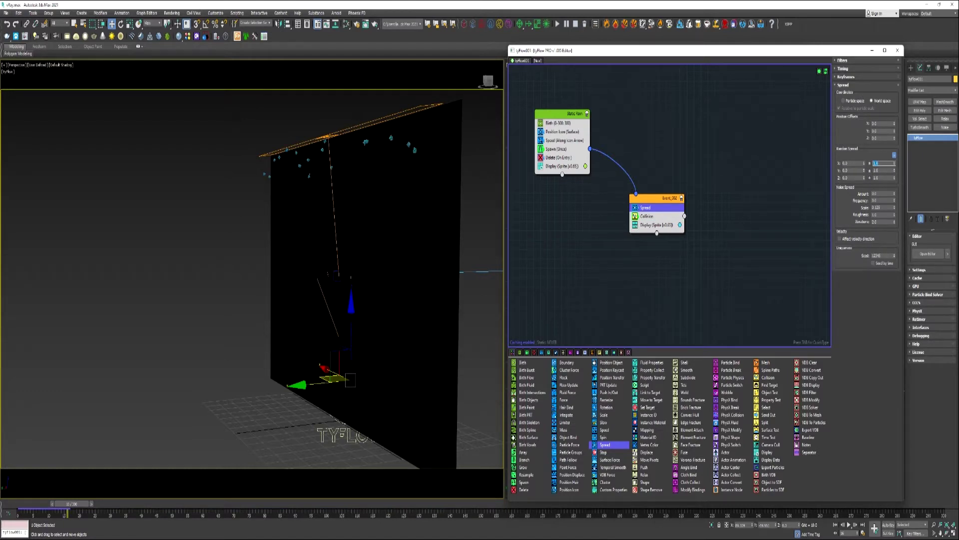
alt+middle_drag(380, 300, 418, 295)
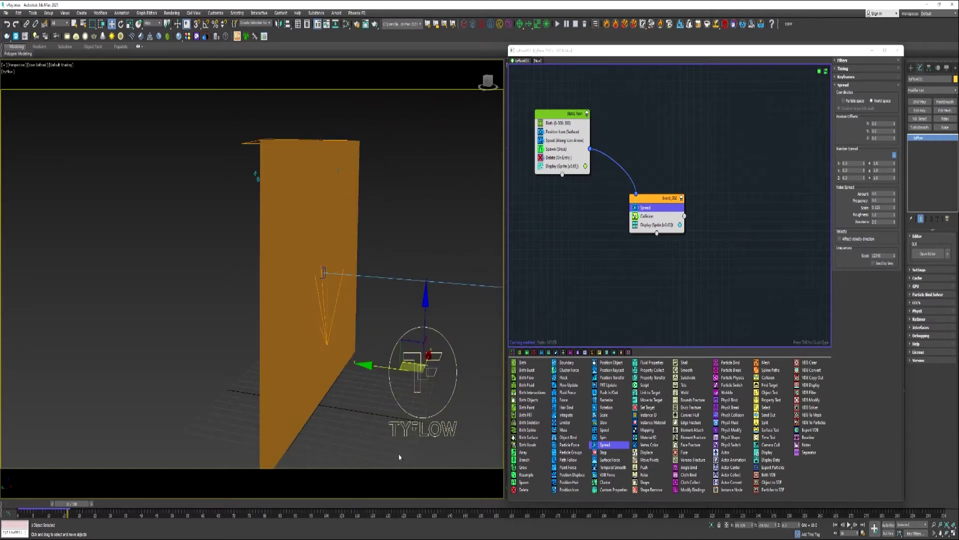
drag(69, 500, 474, 484)
Step: Add an Object Bind operator in a new event fed by the Collision output and assign the upright plane as its bind object
click(569, 437)
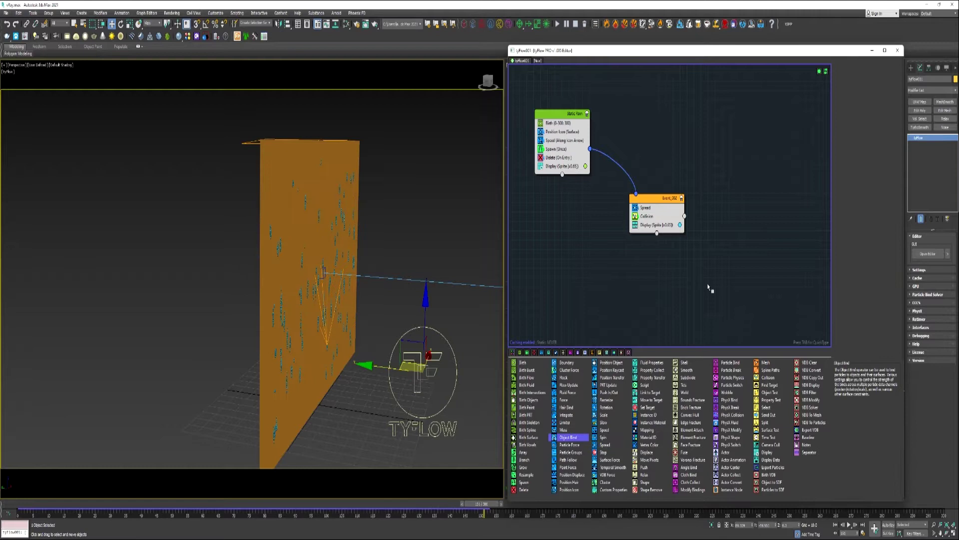
drag(727, 272, 684, 216)
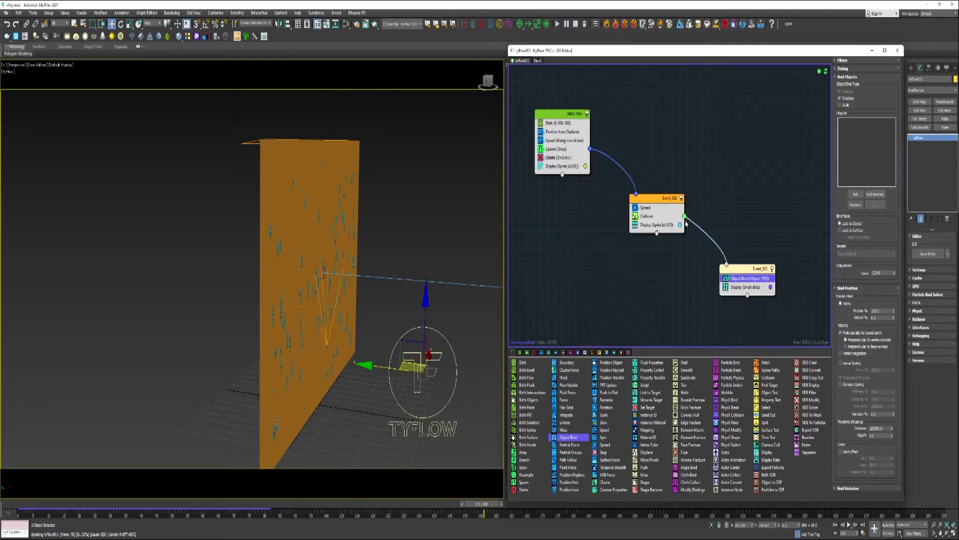
click(855, 193)
click(271, 342)
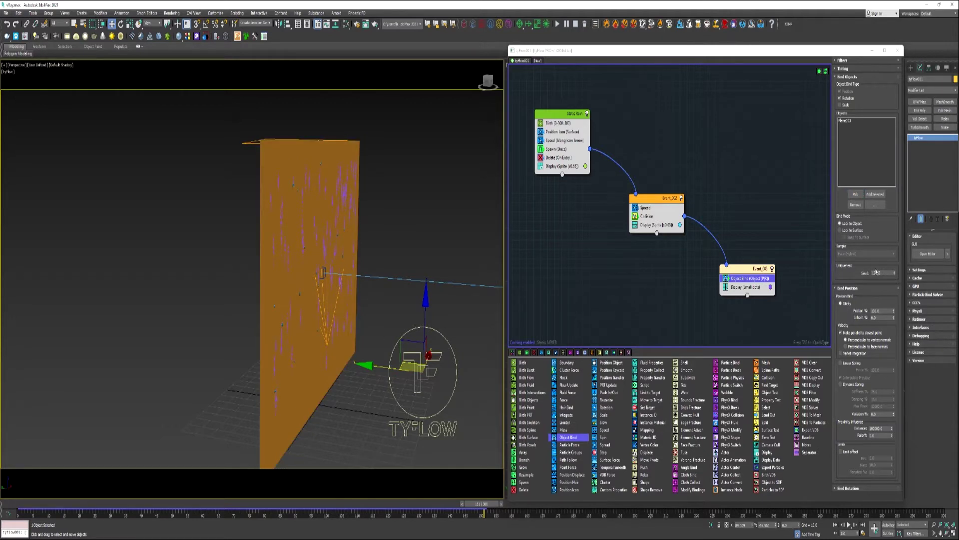
Step: Set the Object Bind mode to Lock to Surface and view the particles through the camera
click(846, 231)
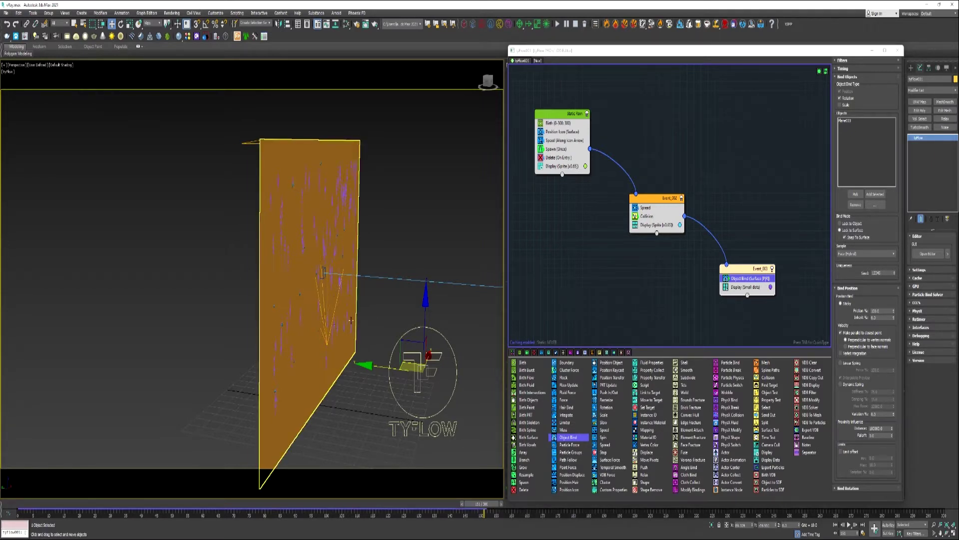
alt+middle_drag(353, 387, 334, 316)
key(c)
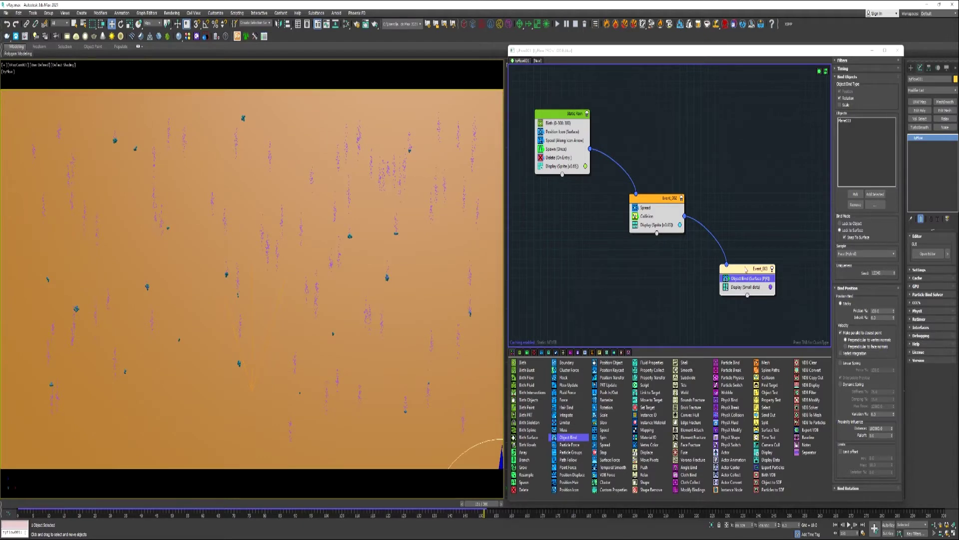
Step: Replace the bind event's Display operator with a copy of the collision event's sprite Display operator
click(746, 288)
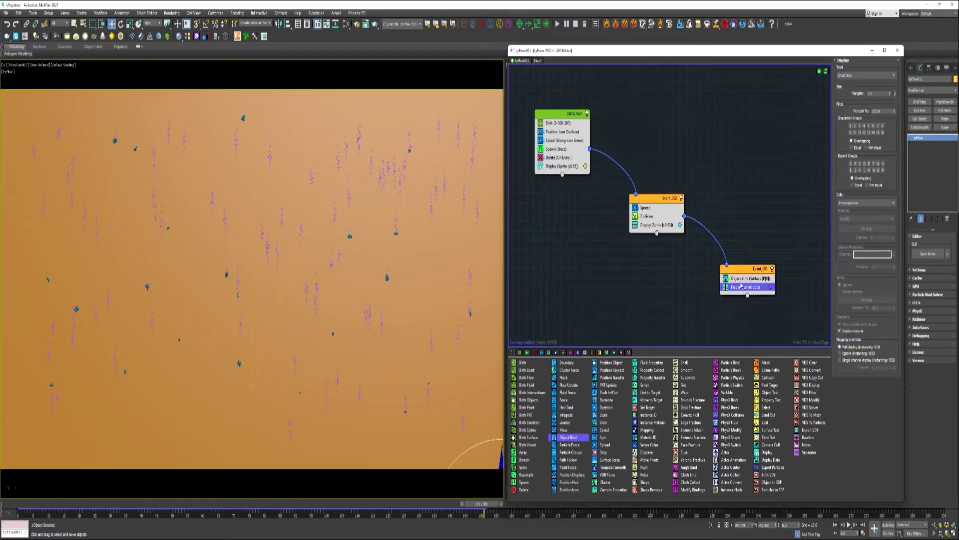
key(Delete)
click(649, 225)
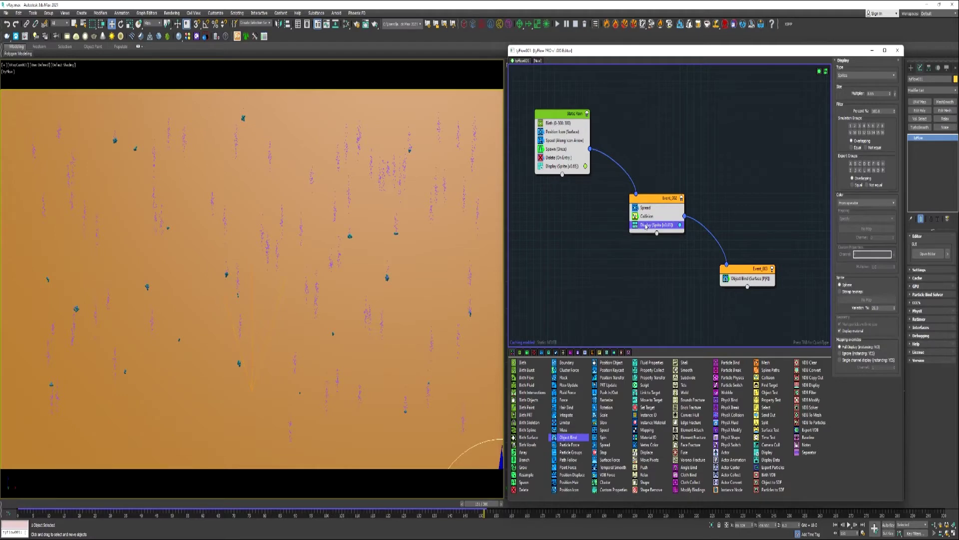
shift+drag(646, 226, 747, 288)
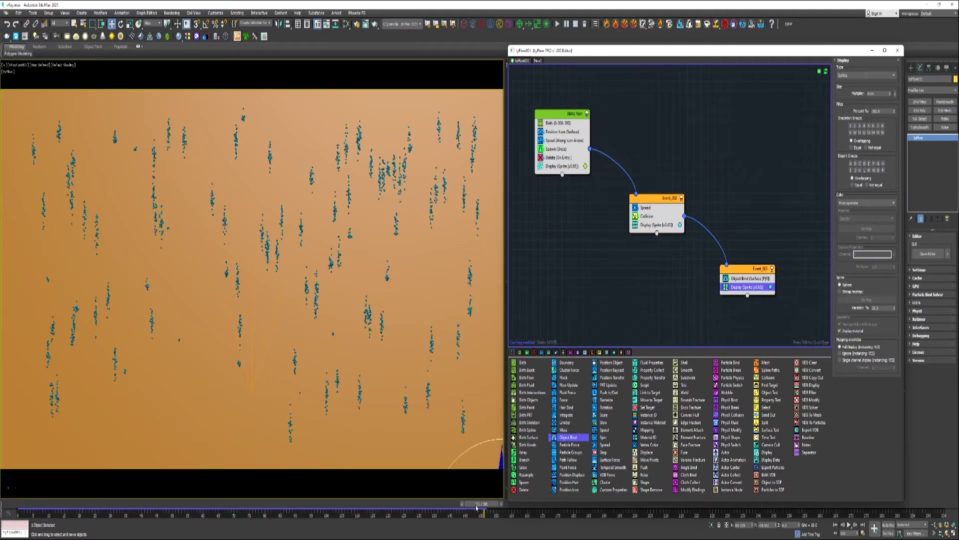
Step: Increase the tyIcon's length to about 220 so rain covers the camera's width, and play the simulation from the start
drag(476, 507, 544, 505)
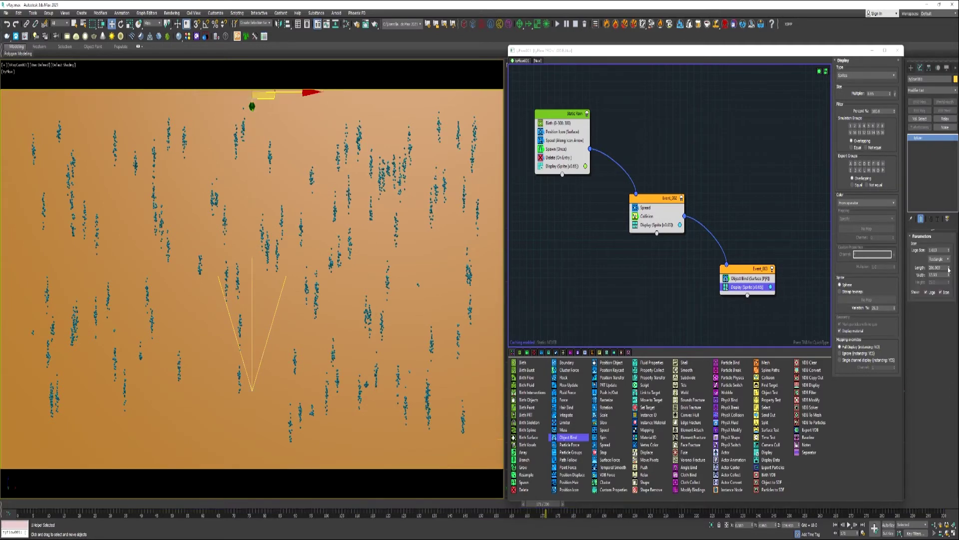
drag(949, 269, 941, 194)
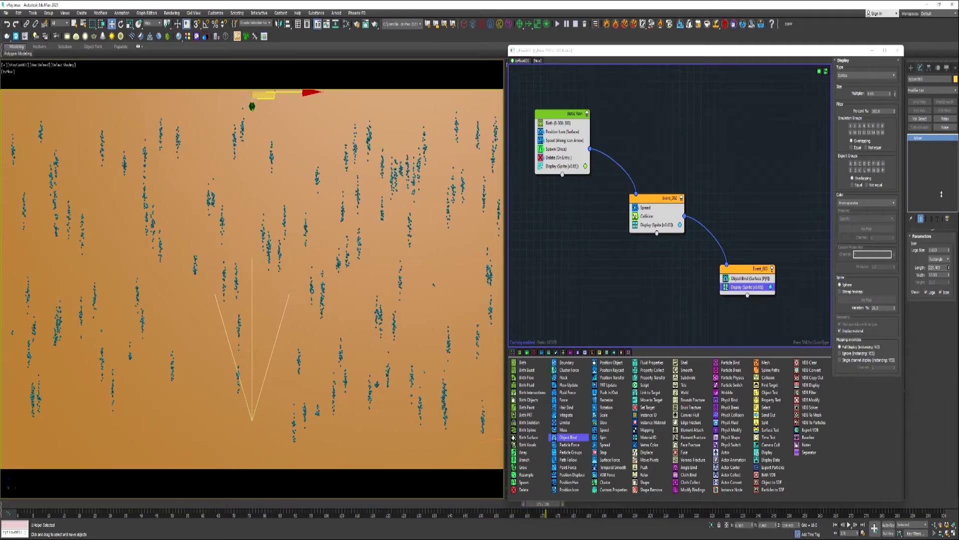
key(Home)
key(slash)
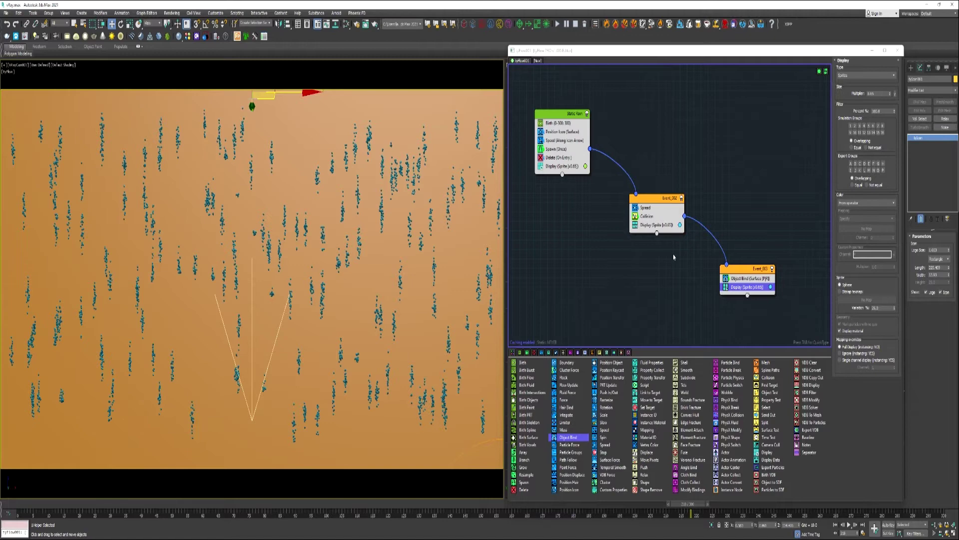
Step: Move the tyIcon slightly closer to the upright plane in the side view and check its placement in other views
click(872, 51)
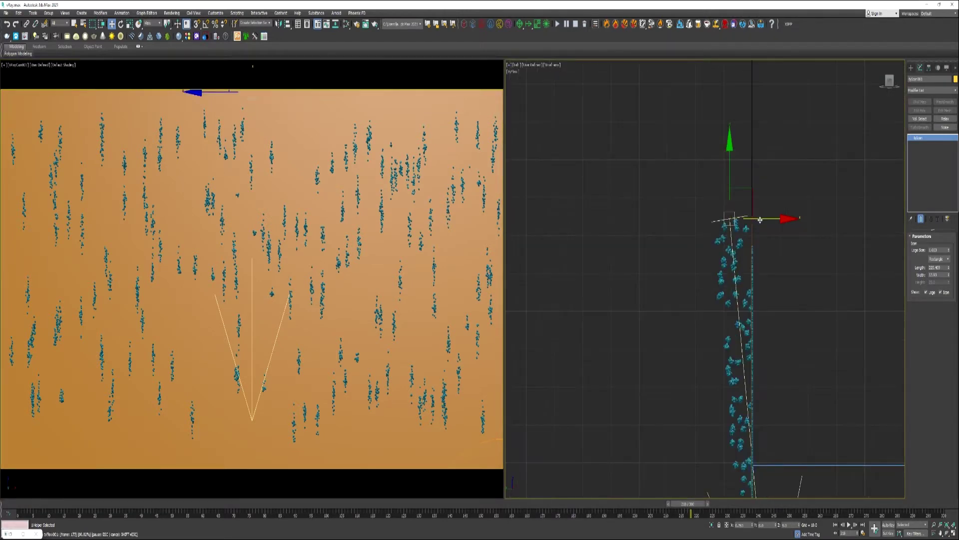
drag(764, 220, 760, 218)
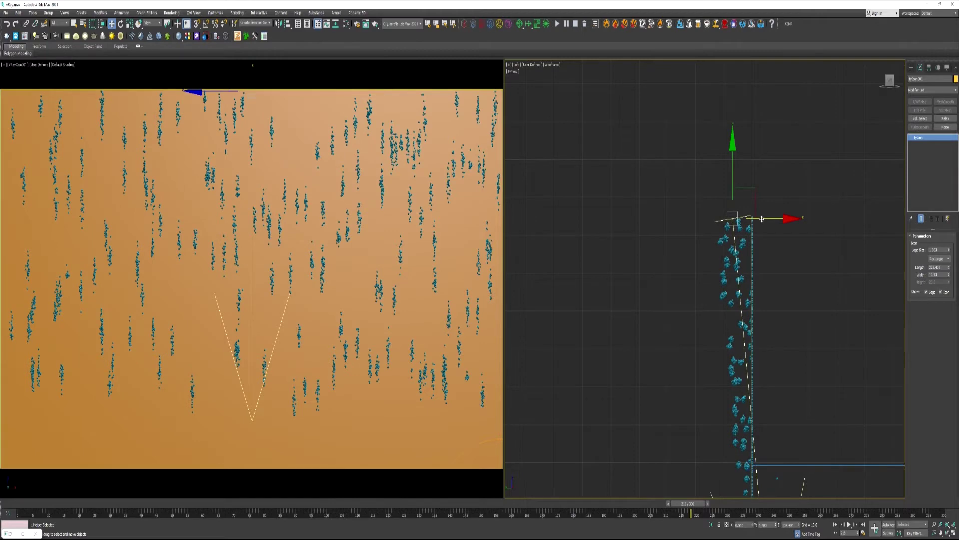
key(f)
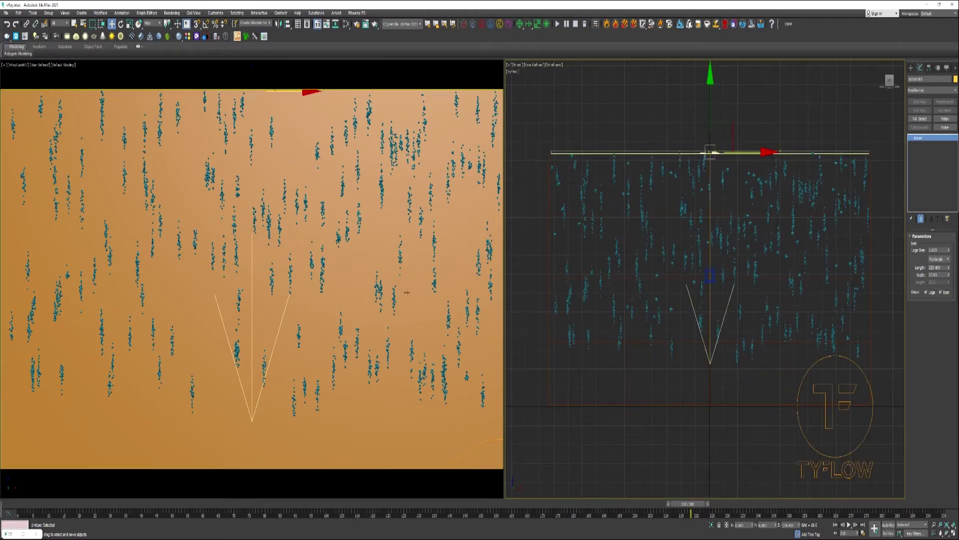
key(t)
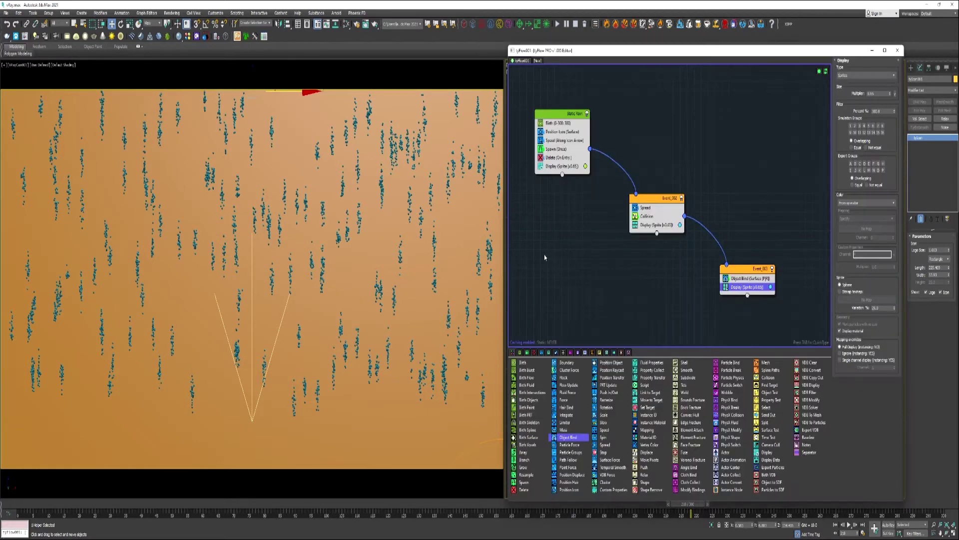
Step: Move the collision and bind events closer to the birth event and rename the bind event as Static
drag(663, 201, 634, 205)
drag(755, 271, 697, 272)
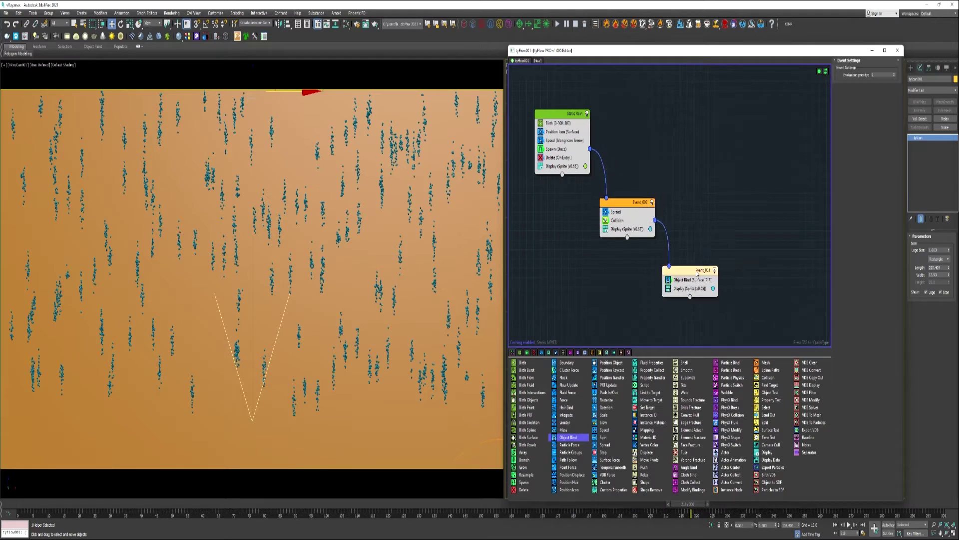
right_click(701, 271)
click(714, 305)
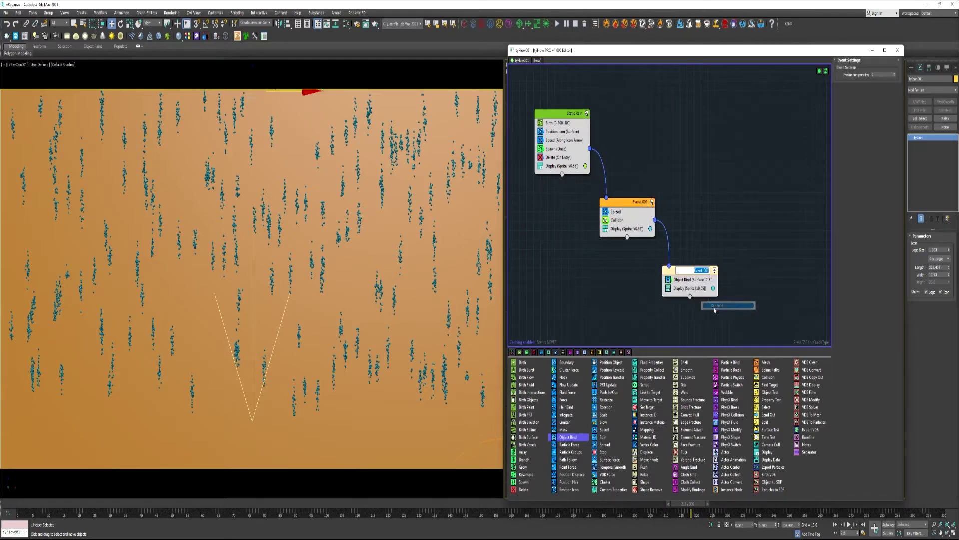
text(Static)
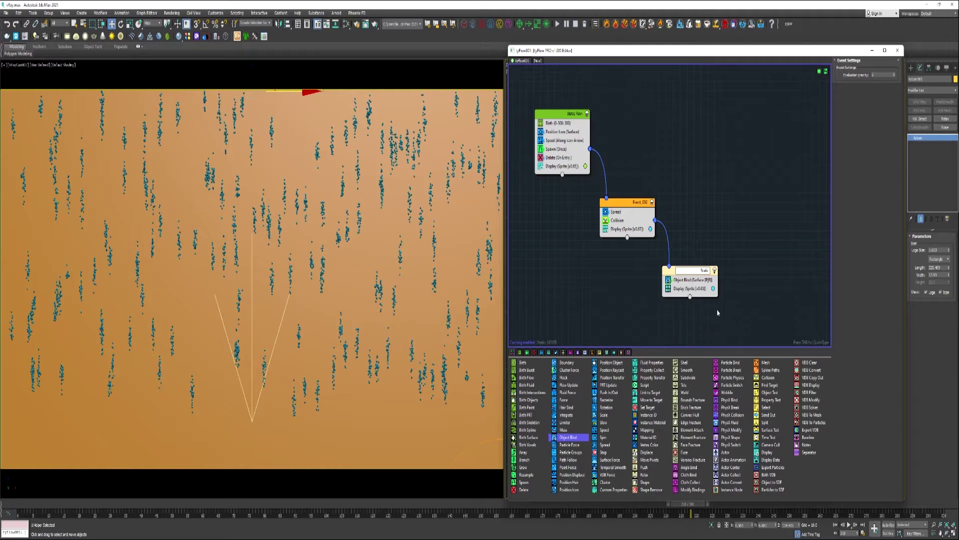
key(Return)
Step: Duplicate the whole chain of birth, collision and Static events into free space beside the original
click(567, 116)
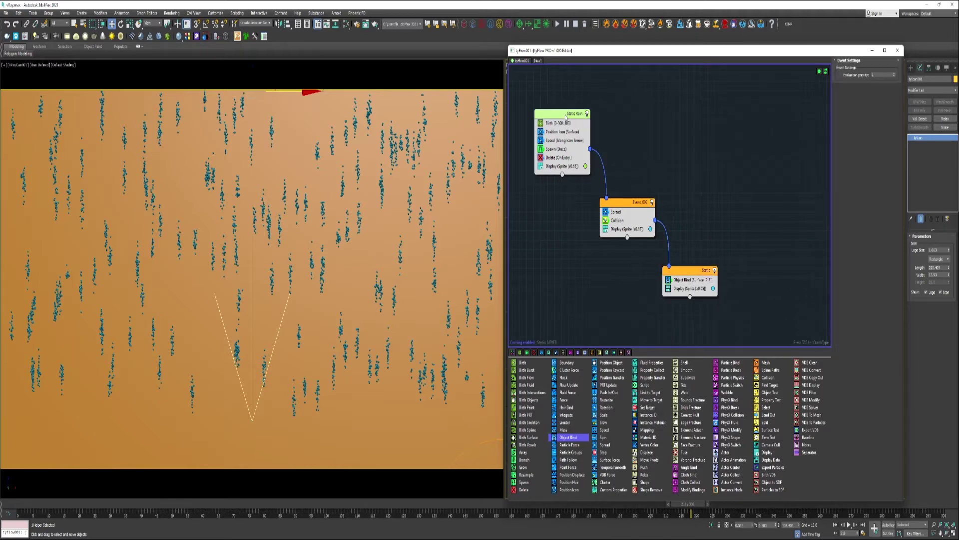
click(691, 274)
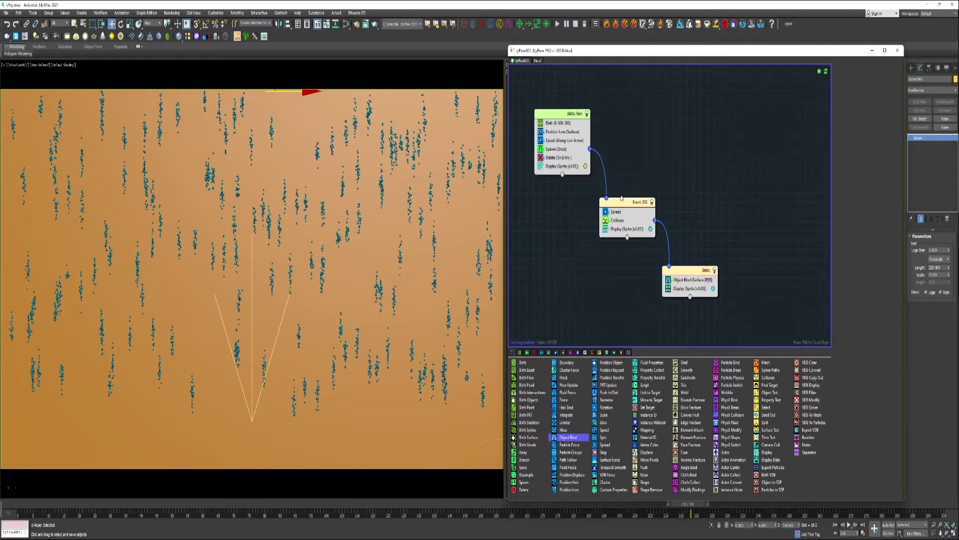
right_click(572, 119)
click(582, 124)
right_click(738, 142)
click(748, 141)
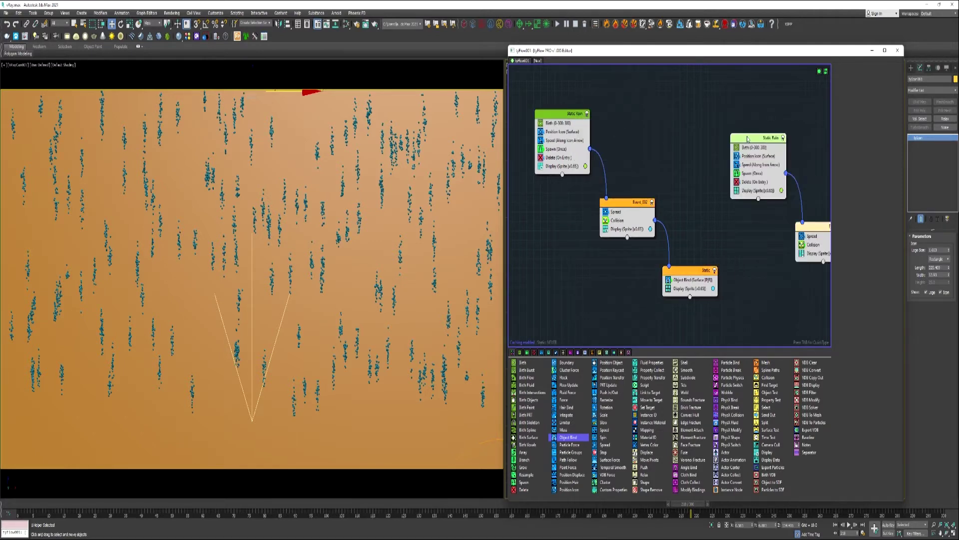
middle_drag(748, 139, 679, 107)
middle_drag(688, 260, 646, 243)
Step: Change the display color of the duplicated Static event to red
click(798, 264)
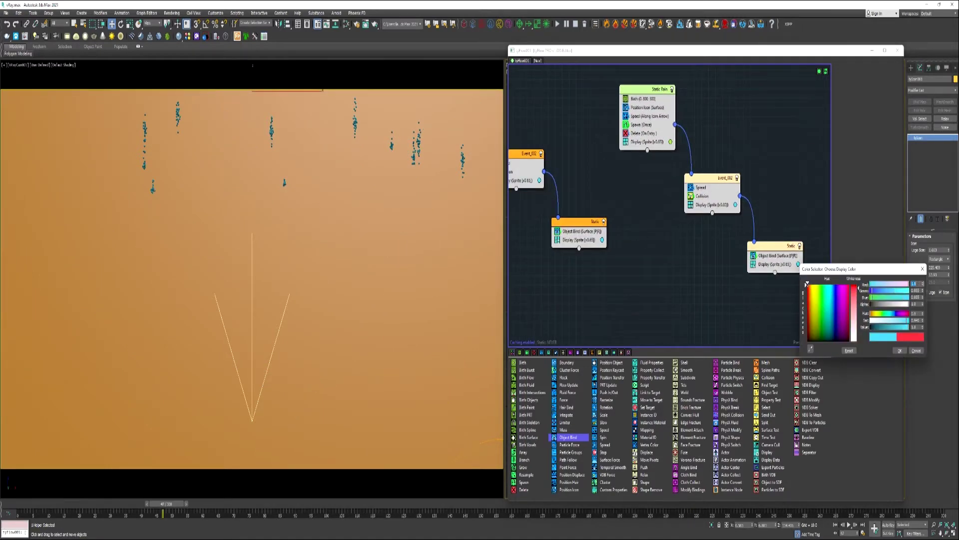
click(857, 293)
click(900, 350)
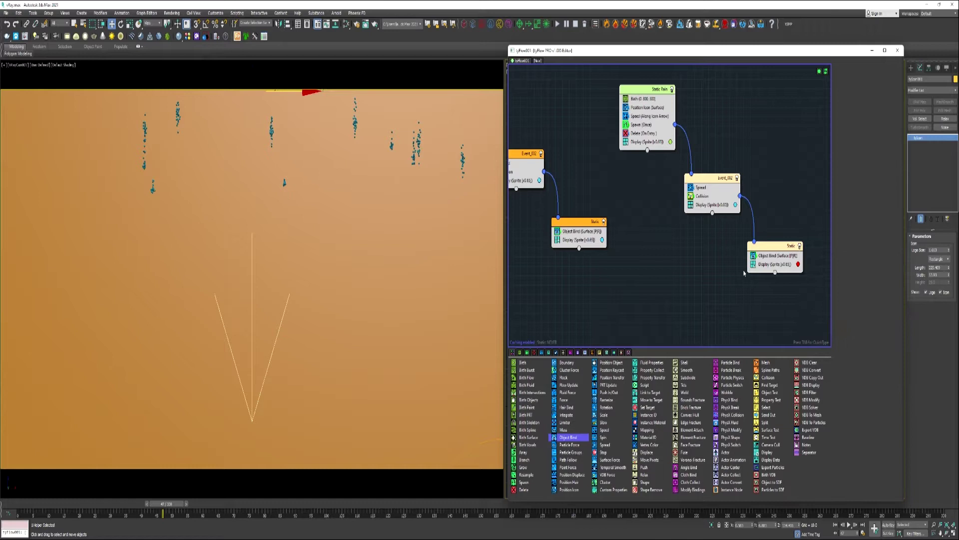
Step: Change the uniqueness seed of the duplicated chain's Position Icon operator and preview both particle sets at a later frame
click(642, 108)
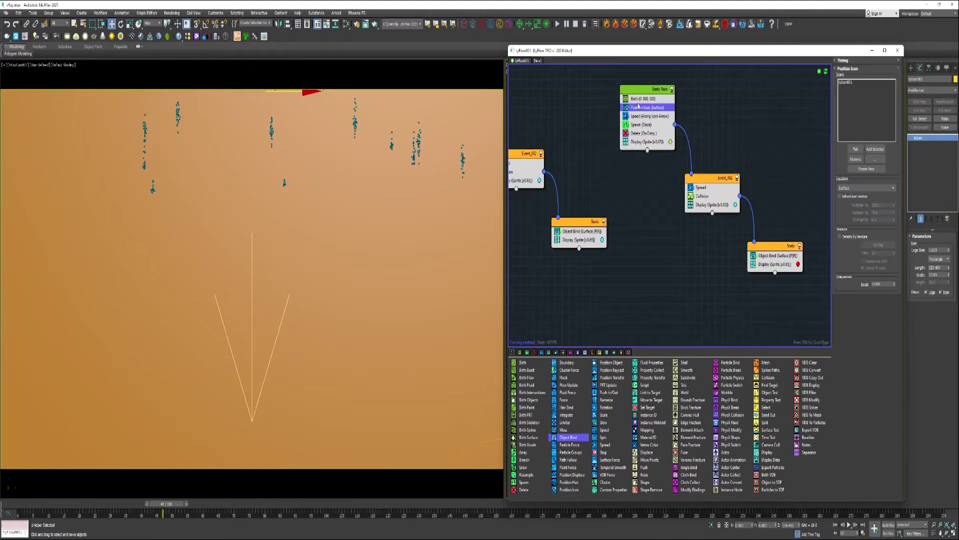
double_click(877, 285)
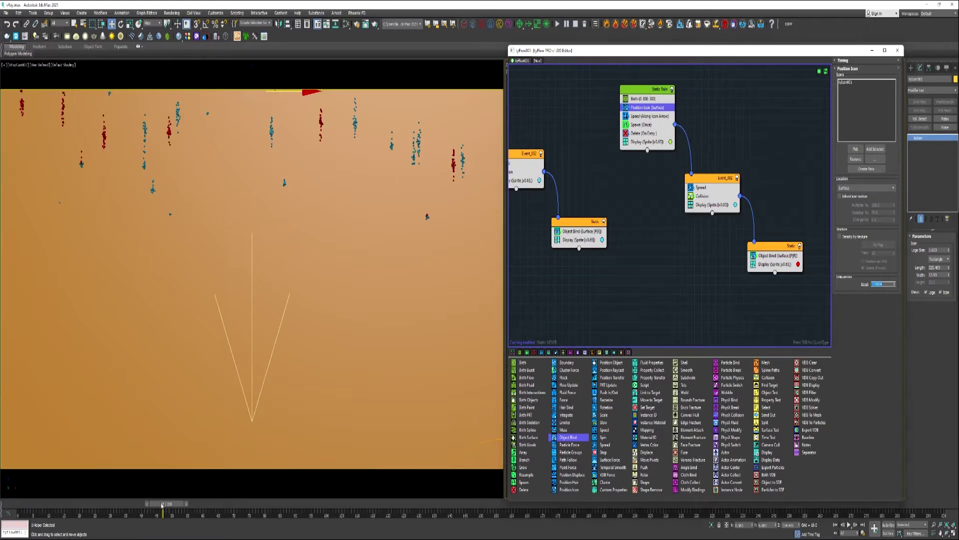
drag(162, 506, 300, 503)
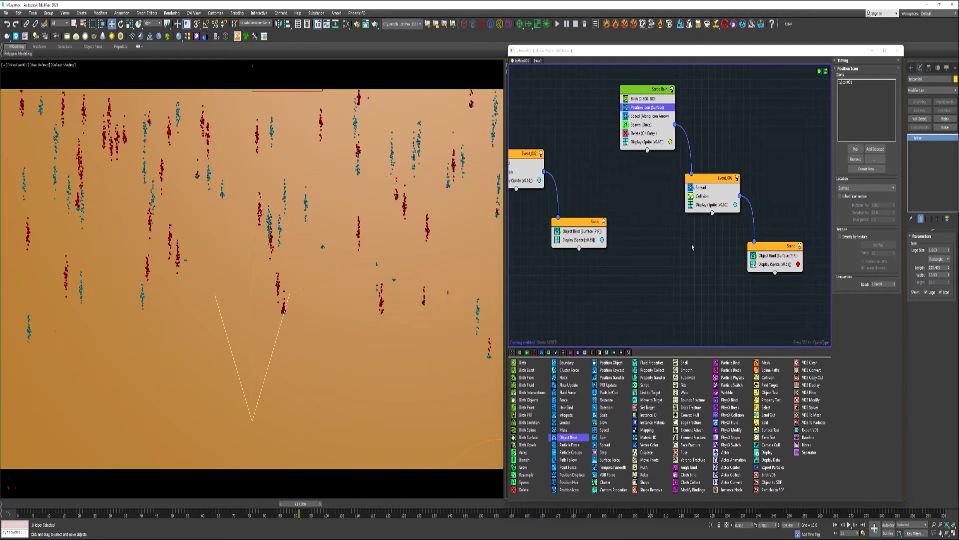
Step: Rename the duplicated bind event as Active and set its Object Bind friction to 4%
drag(773, 255, 770, 246)
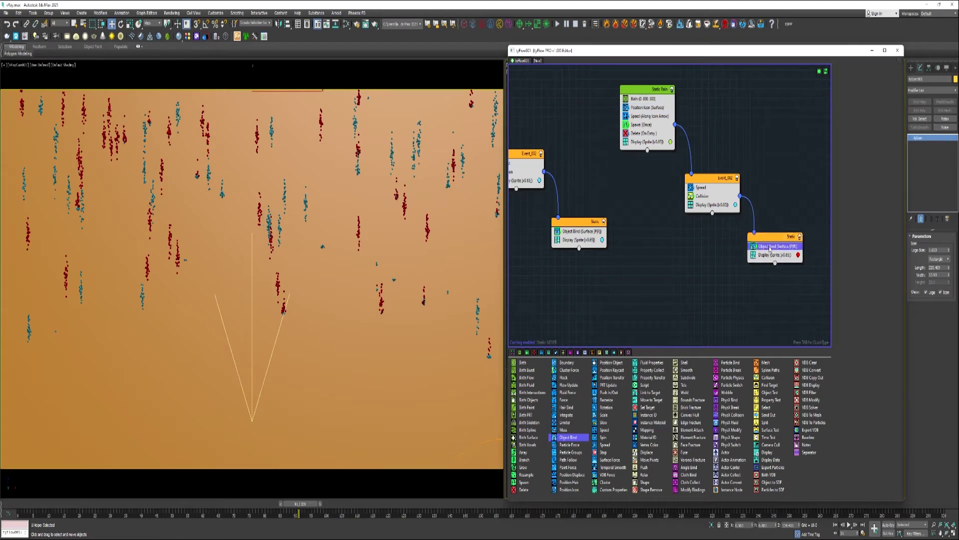
right_click(791, 239)
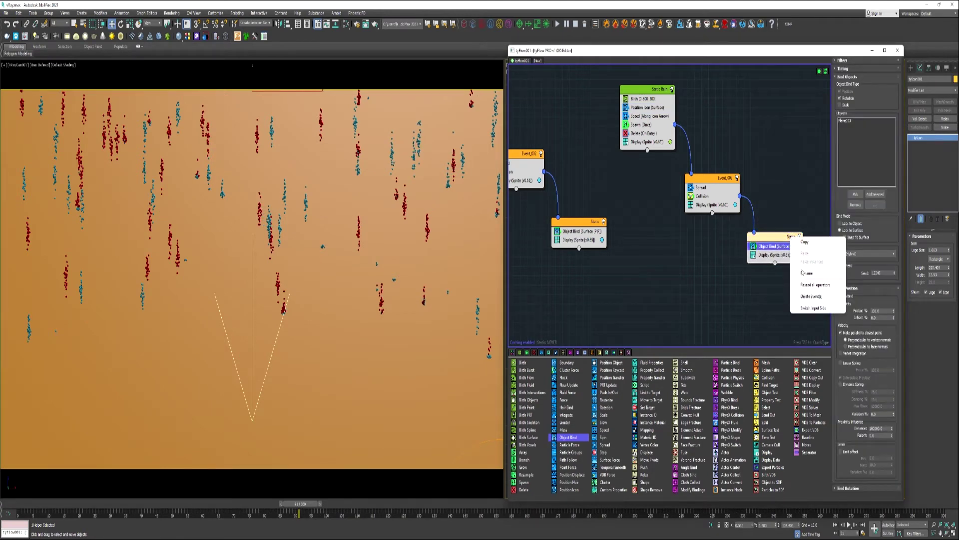
click(802, 273)
text(Active)
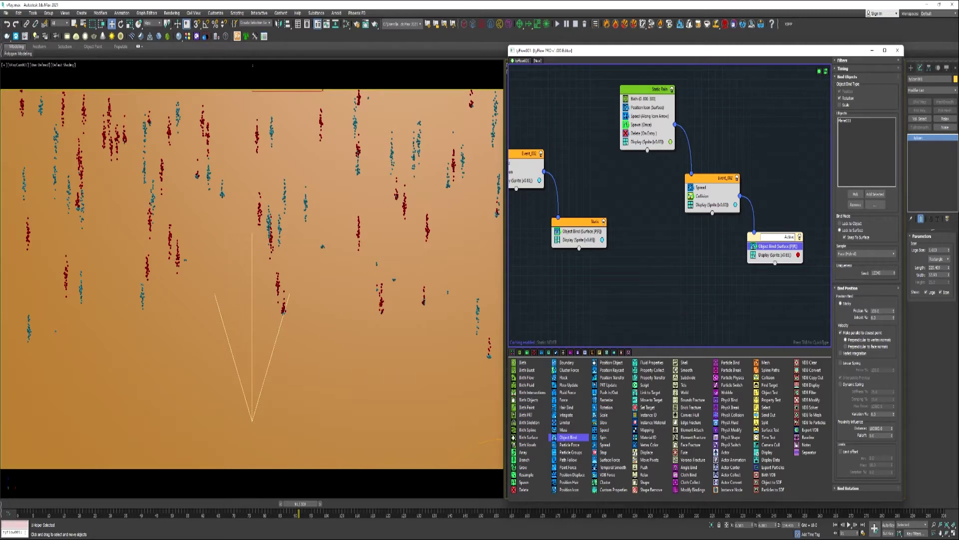
key(Return)
double_click(877, 310)
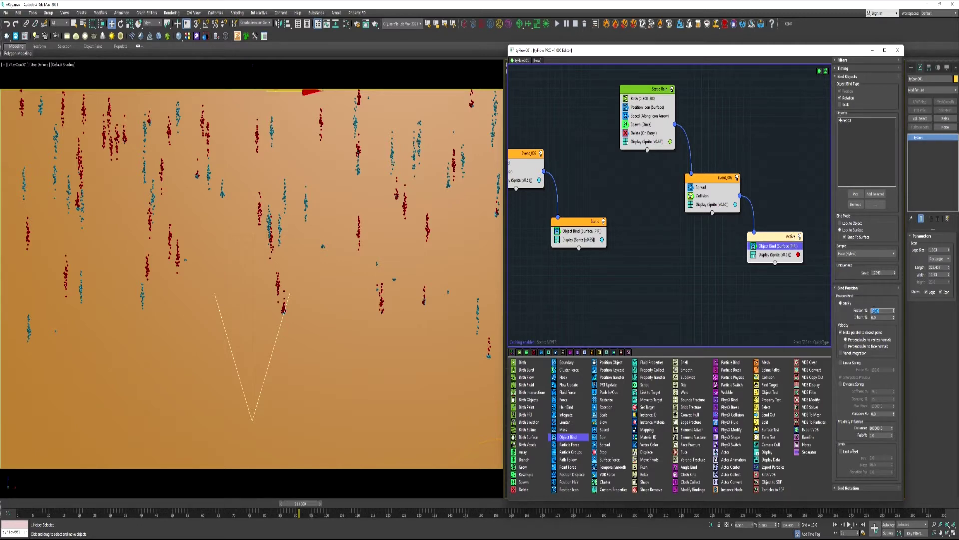
text(4)
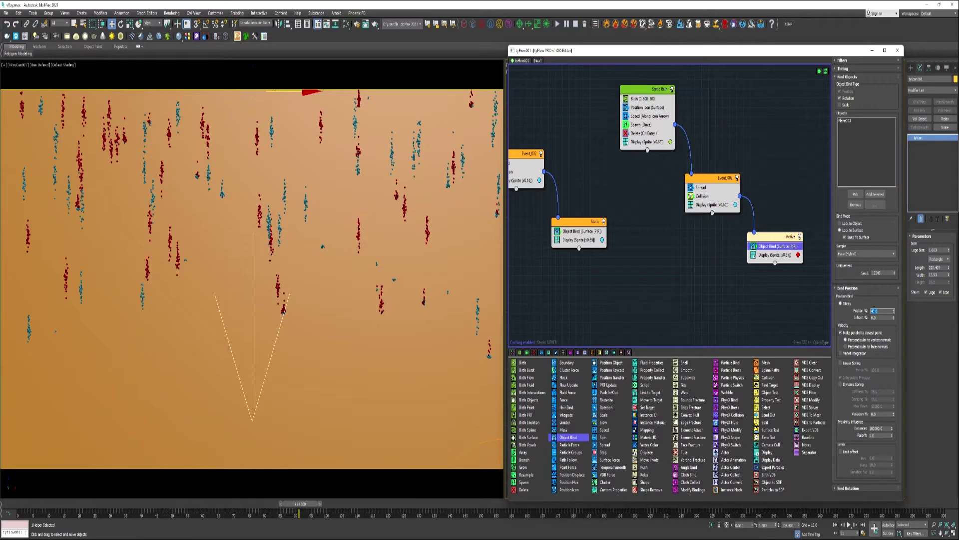
Step: Add a Force operator below Object Bind in the Active event and enable its built-in gravity
drag(563, 403, 777, 255)
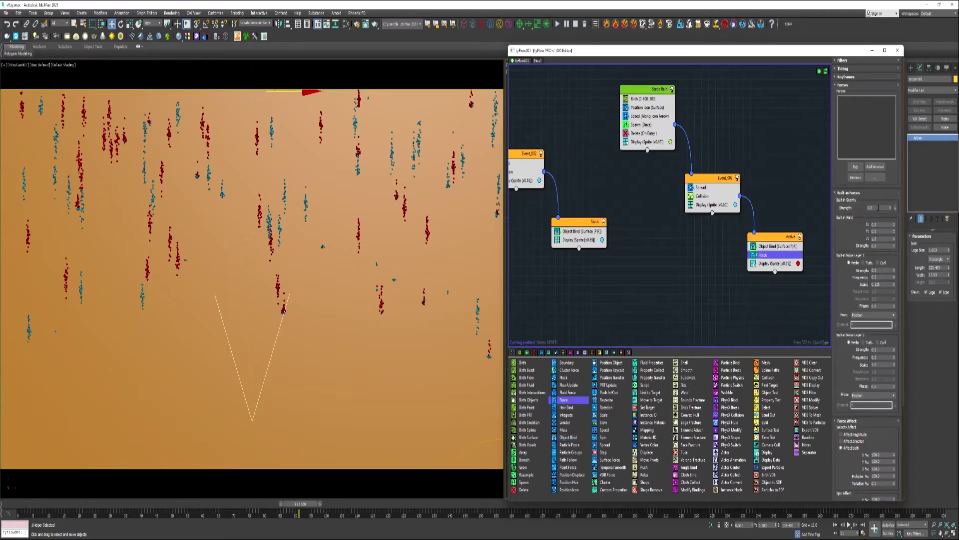
double_click(878, 208)
key(Return)
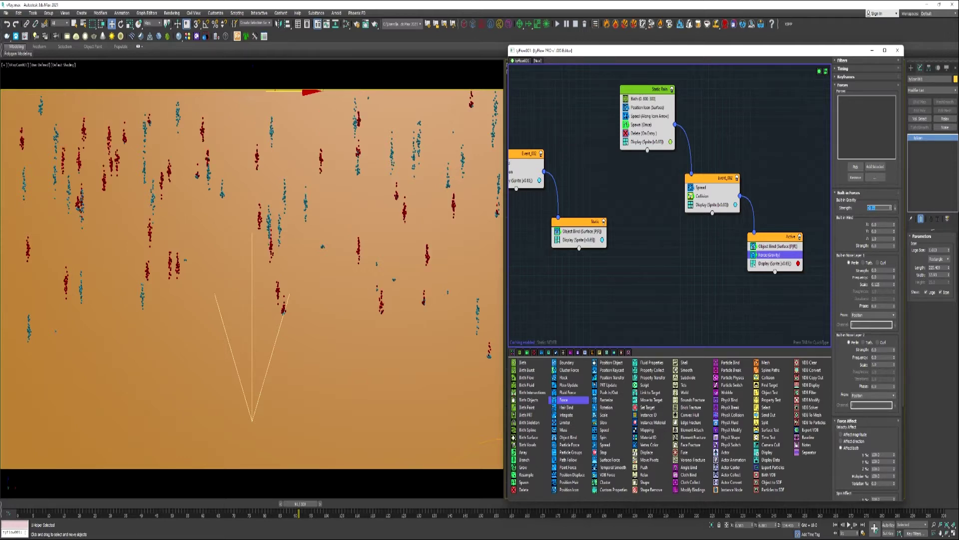
Step: Adjust the Force operator's built-in gravity strength and the strength and scale of its first Perlin noise layer
double_click(873, 270)
key(Return)
click(893, 284)
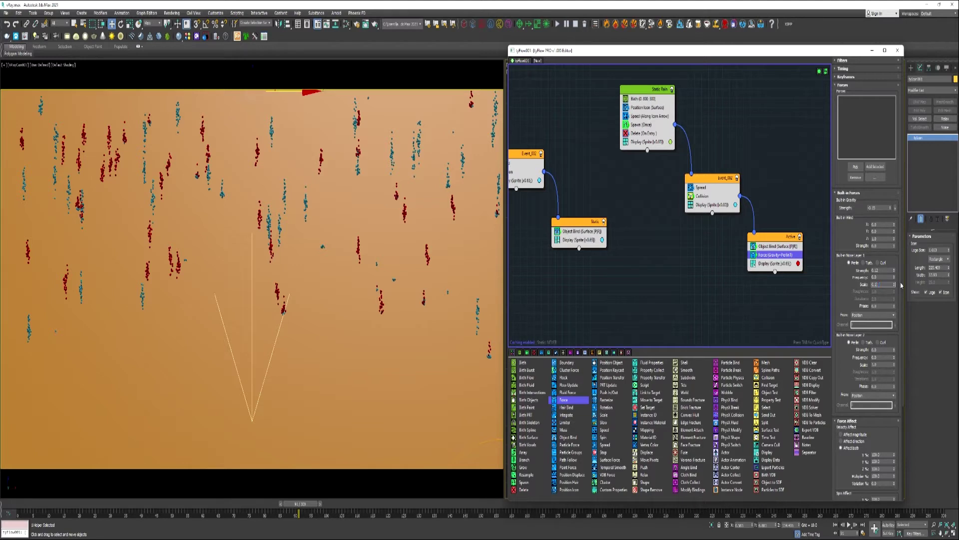
Step: Switch the Force operator's second noise layer to Curl and set its strength
click(880, 346)
click(879, 343)
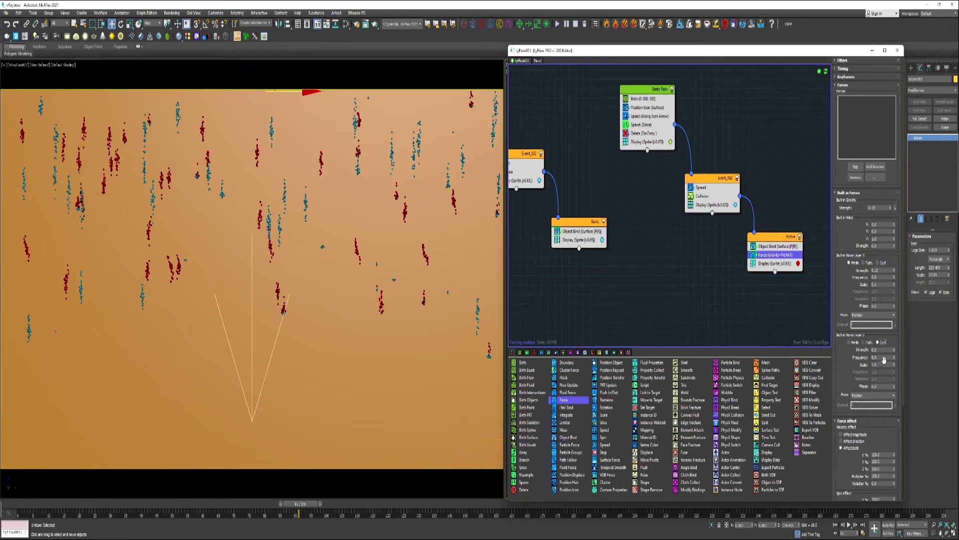
click(880, 350)
Step: Set the Force operator's velocity variation to 20% and return the animation to an early frame
scroll(852, 377, down, 2)
scroll(852, 396, down, 2)
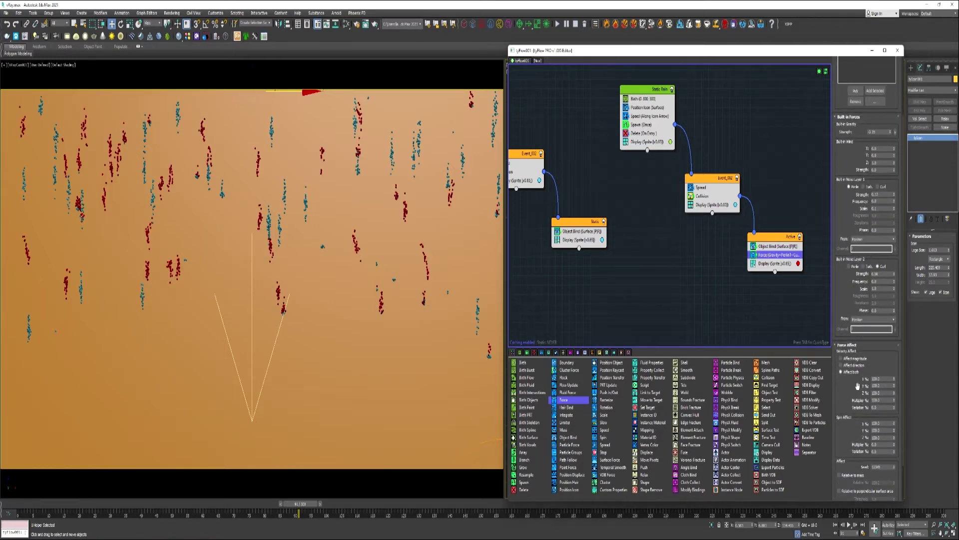
double_click(892, 407)
text(20)
key(Return)
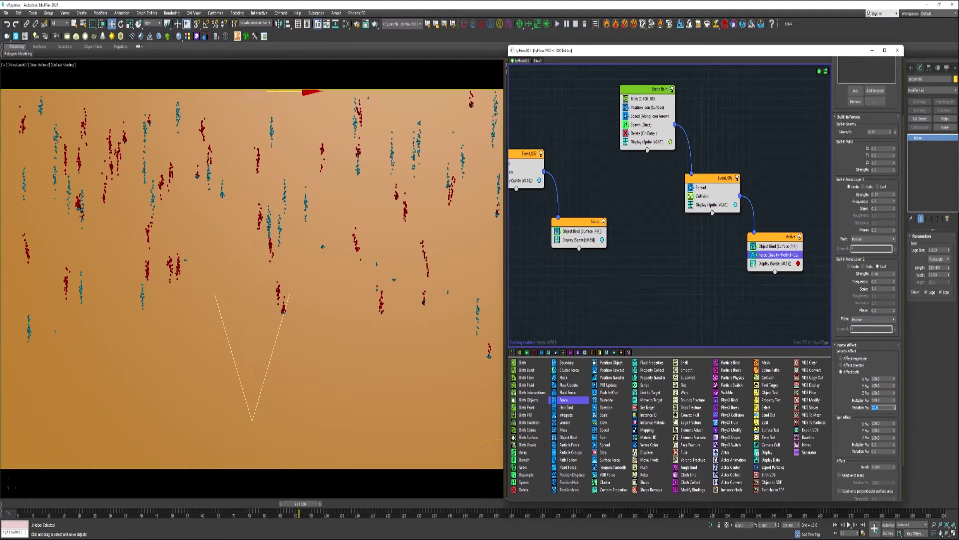
drag(300, 504, 80, 520)
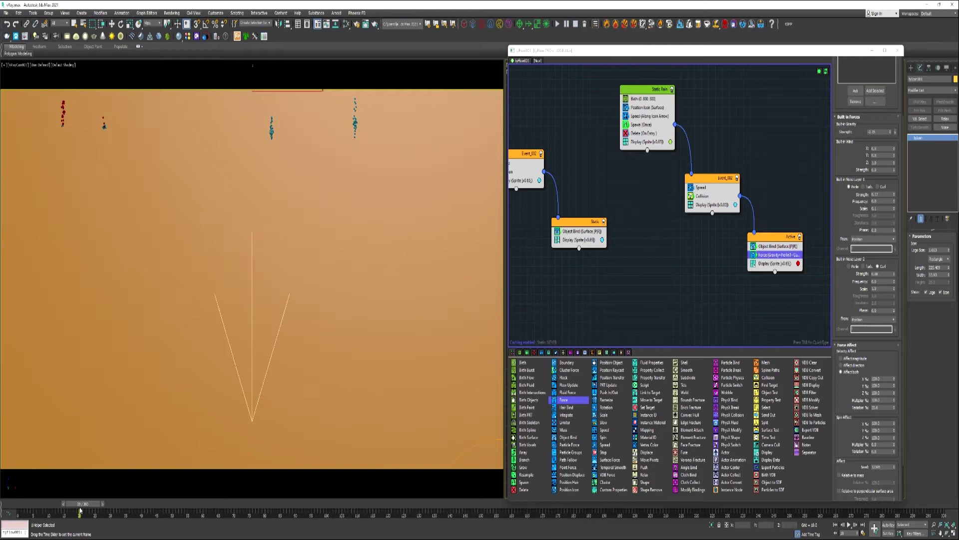
Step: Add a Slow operator below Force in the Active event with 15% velocity and 25% variation, and preview a later frame
drag(603, 422, 776, 265)
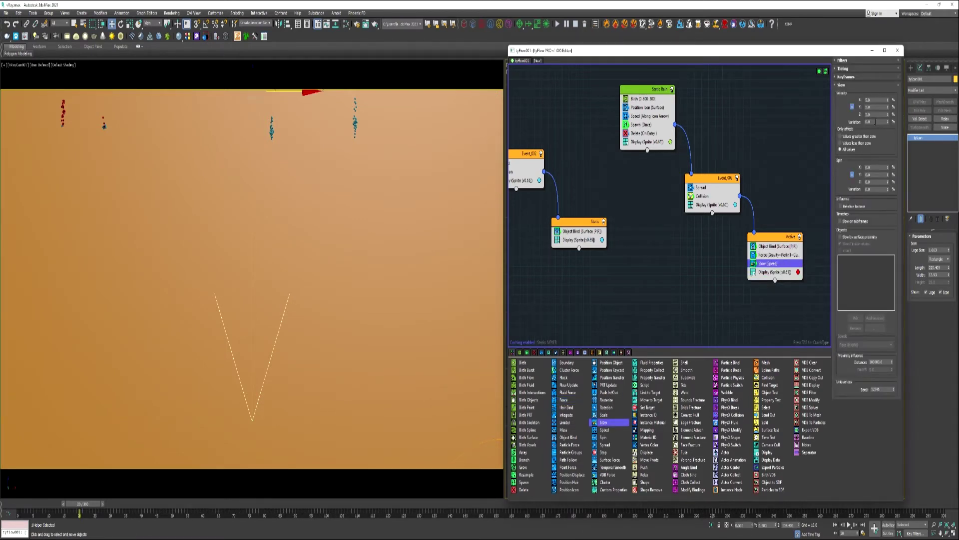
double_click(866, 100)
text(15)
key(Return)
double_click(867, 122)
text(25)
key(Return)
drag(83, 504, 554, 515)
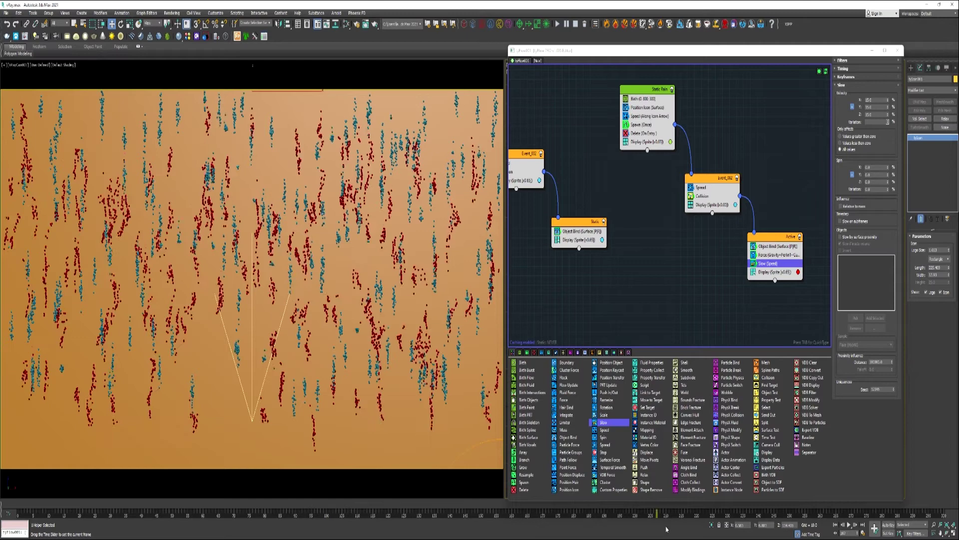
Step: Select the three events of the Active chain and move them closer to the Static chain in the graph
middle_drag(626, 250, 649, 246)
scroll(657, 240, down, 3)
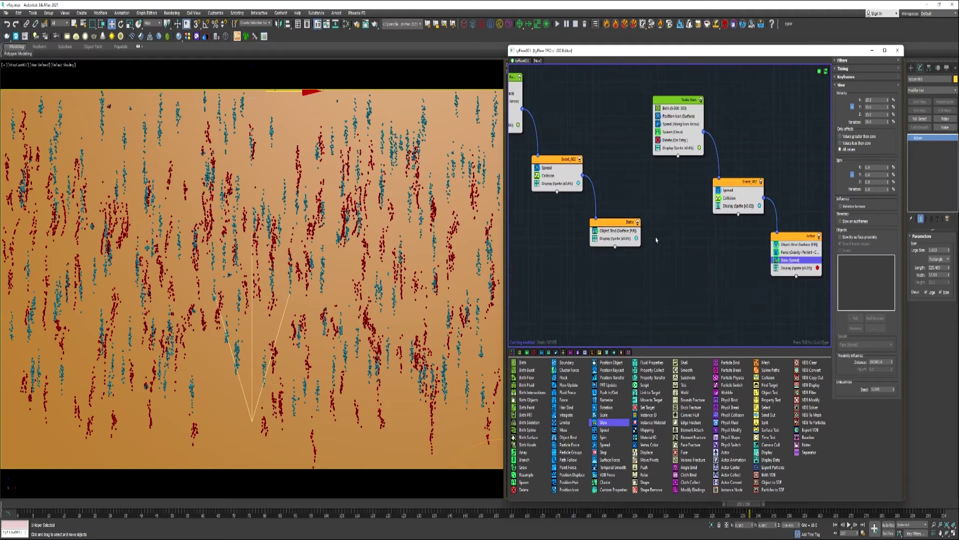
drag(820, 278, 628, 99)
scroll(547, 274, up, 2)
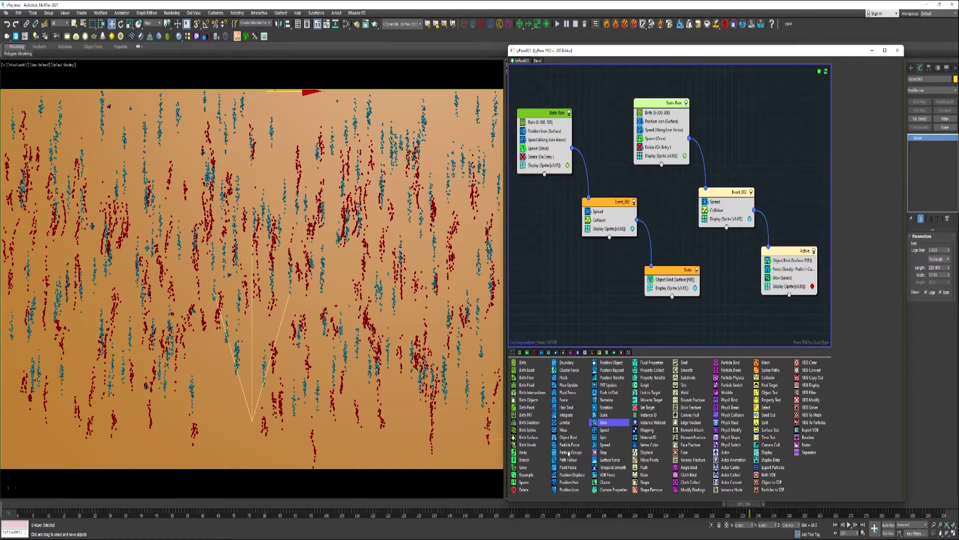
Step: Add Particle Groups operators atop the Active and Static events, assigning Active to simulation group 2 and Static to group 1
drag(568, 452, 788, 258)
click(669, 283)
click(854, 101)
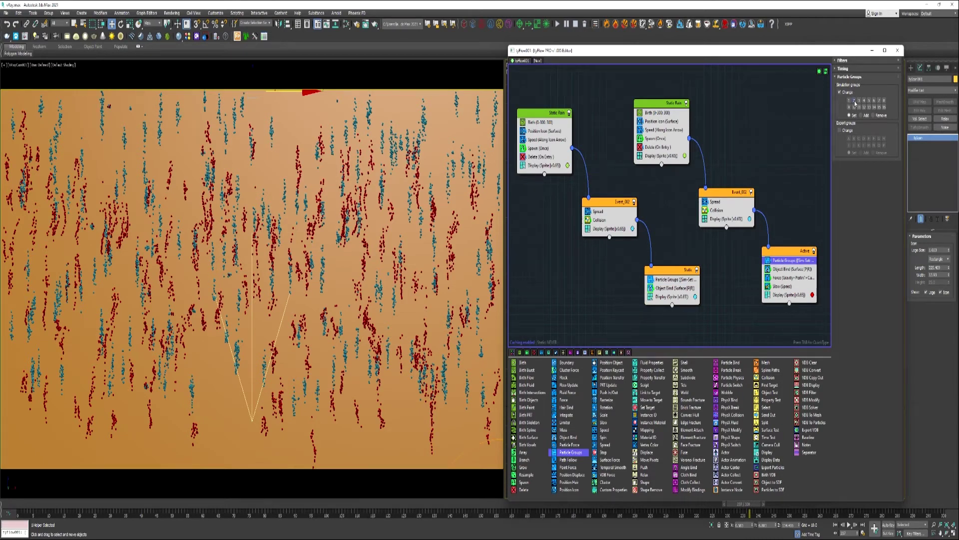
click(685, 283)
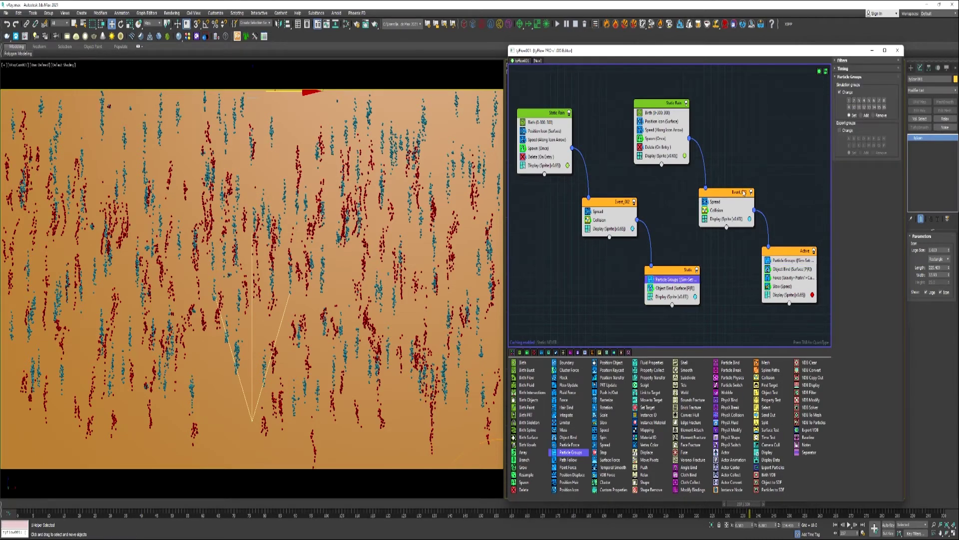
click(849, 101)
Step: Select the tyFlow object and toggle simulation groups 1 and 2 in its PhysX settings
click(493, 441)
click(926, 311)
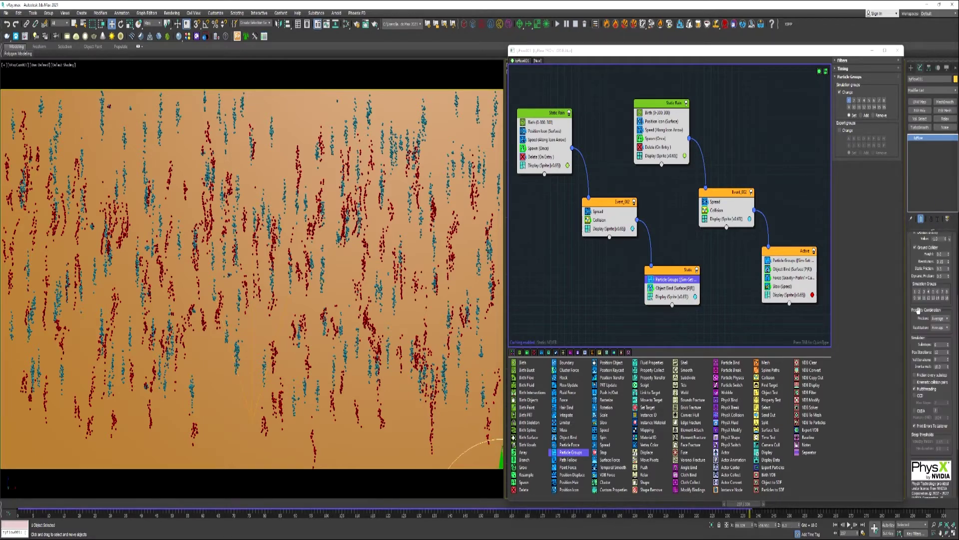
click(915, 291)
click(919, 291)
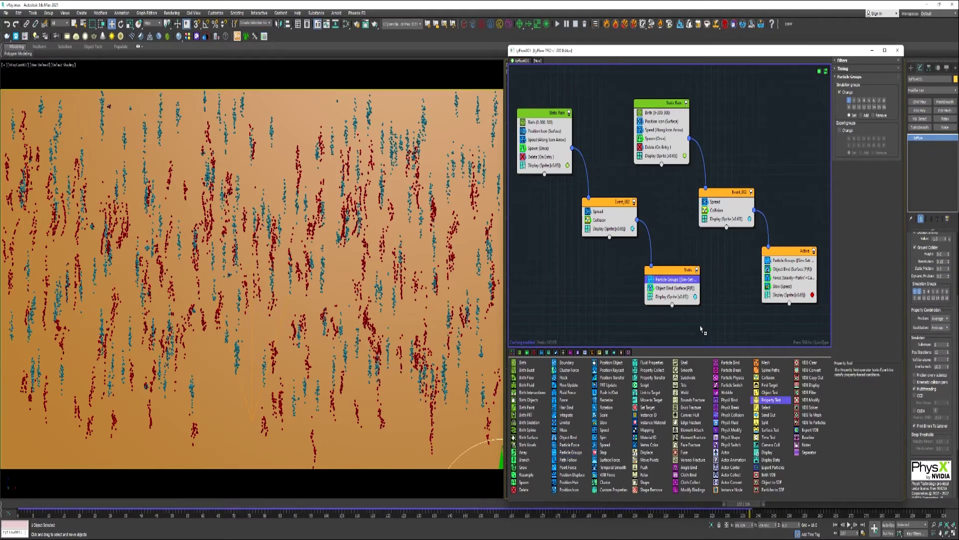
Step: Add a Property Test below Object Bind in the Static event, testing for Neighbors greater than 0
drag(680, 275, 683, 296)
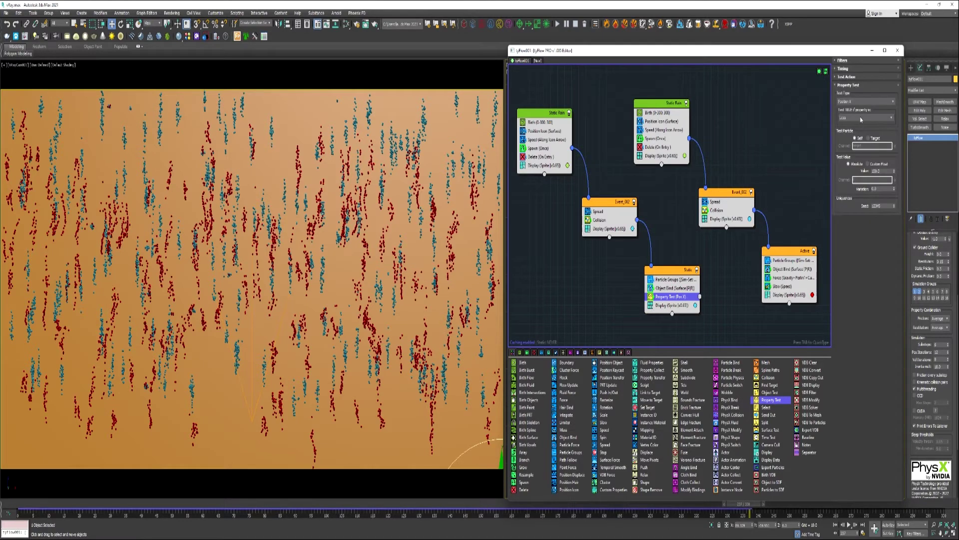
click(225, 503)
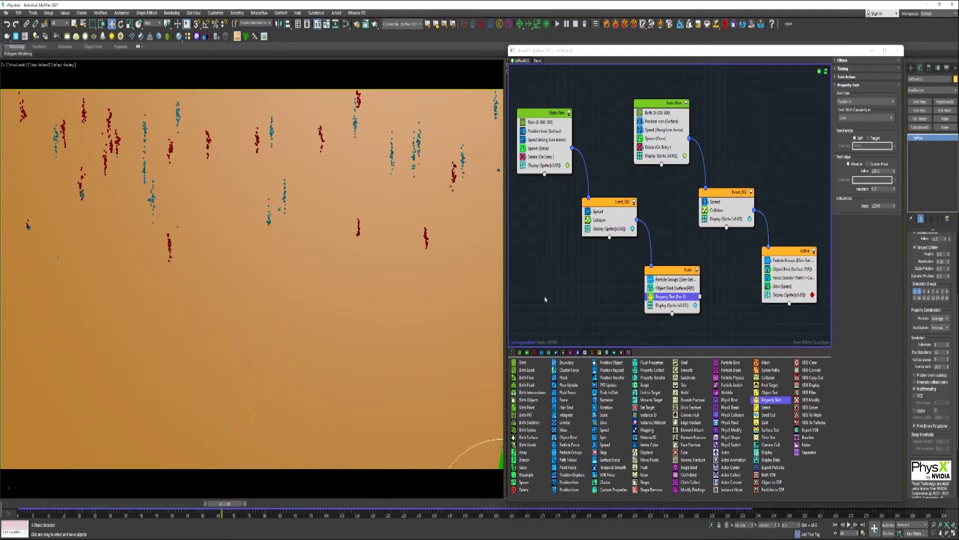
click(864, 101)
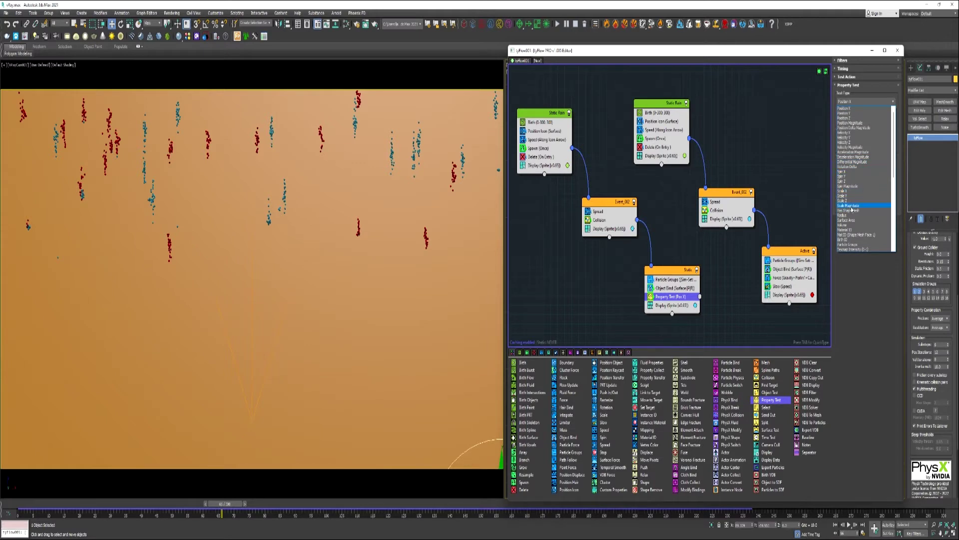
click(846, 234)
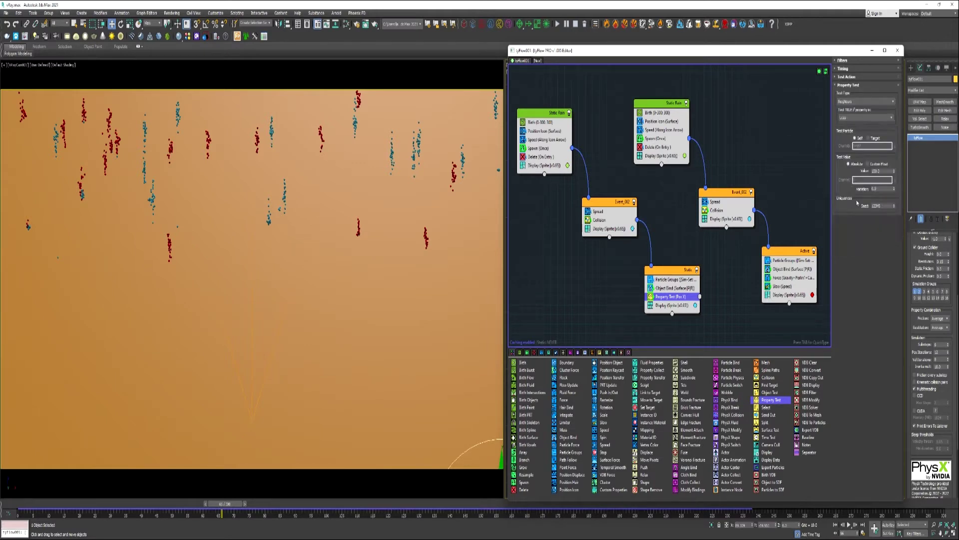
click(851, 118)
click(845, 134)
double_click(875, 171)
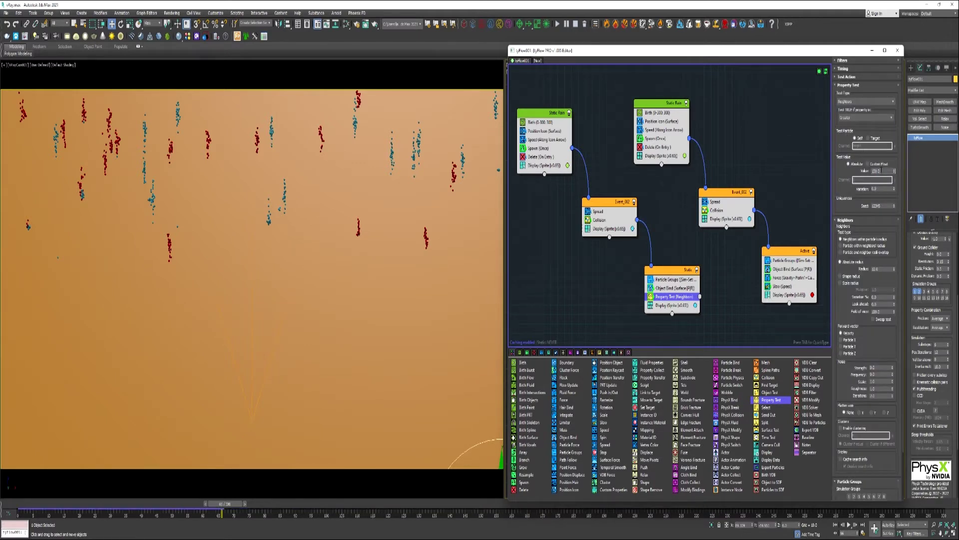
text(0)
Step: Set the Property Test's absolute neighbor radius to 0.75 and restrict the test to simulation group 2
scroll(870, 199, down, 2)
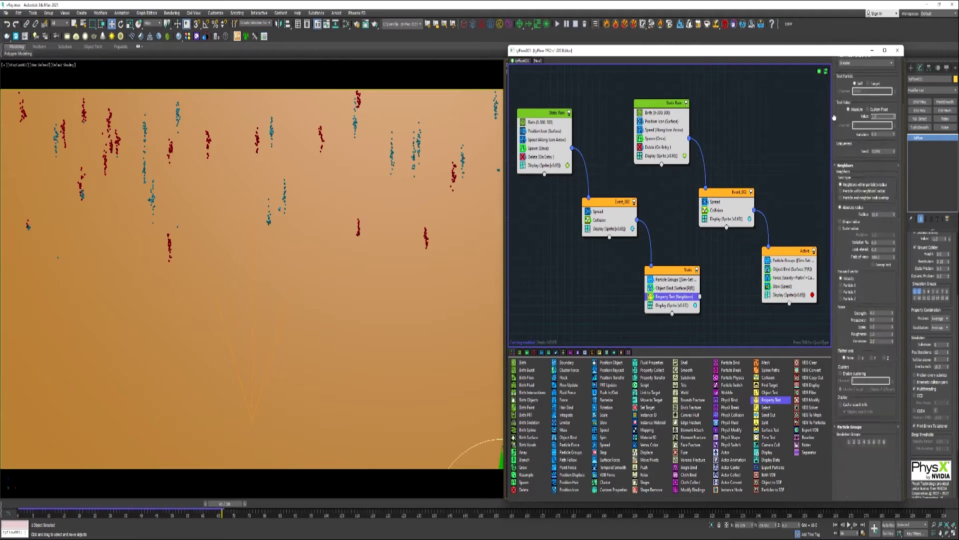
double_click(874, 214)
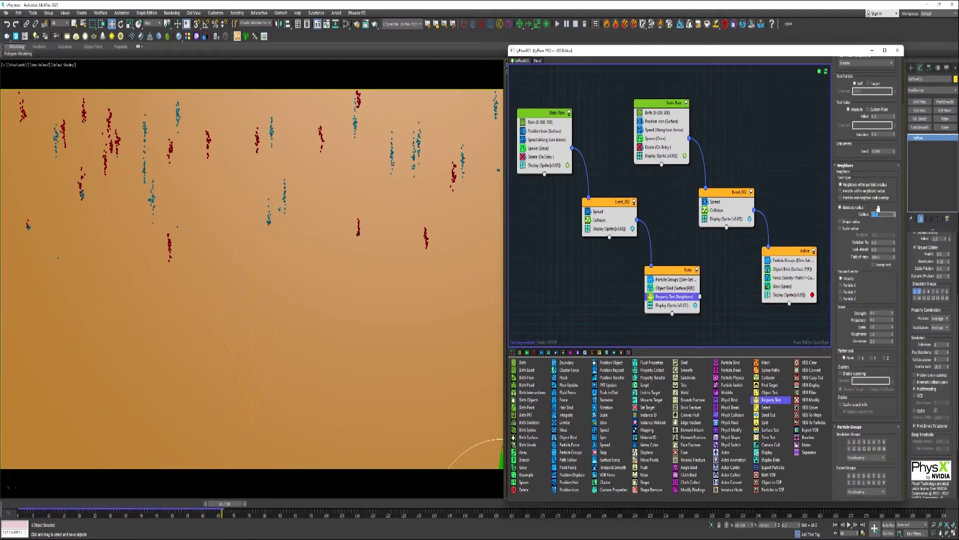
text(75)
key(Return)
click(854, 442)
Step: Connect the Property Test output to the Active event and preview the simulation over later frames
drag(707, 289, 784, 268)
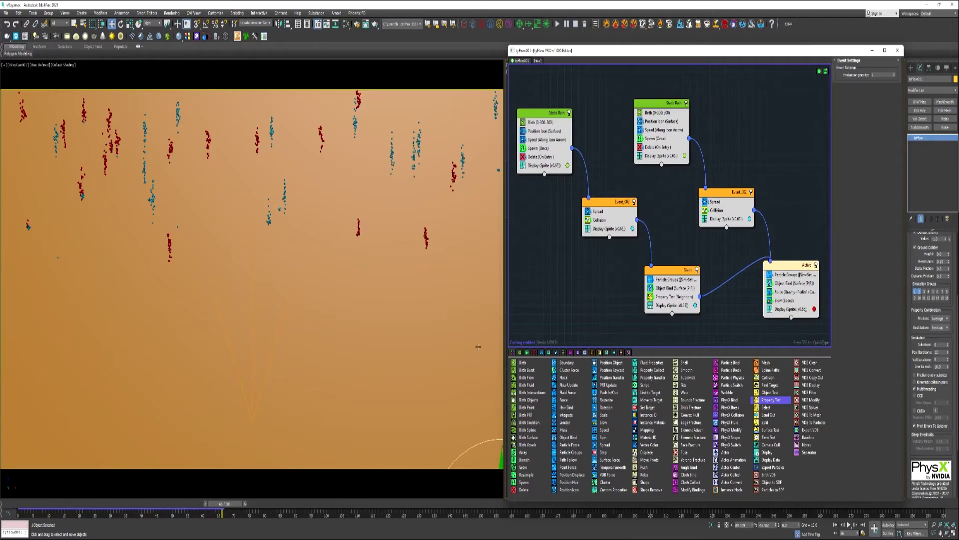
drag(223, 506, 500, 505)
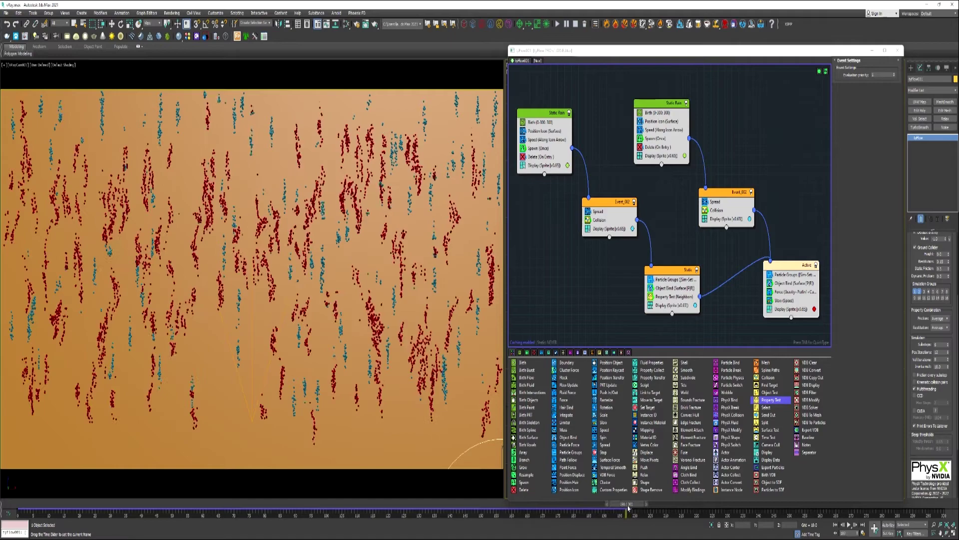
drag(628, 507, 397, 475)
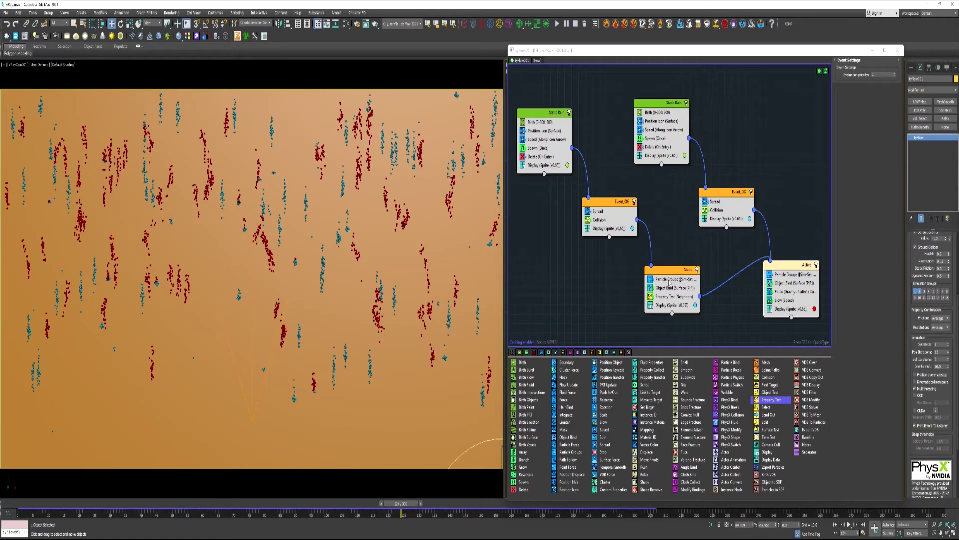
Step: Examine the Particle Groups assignments of the Static and Active events and the Property Test's neighbor settings
click(674, 280)
drag(684, 274, 683, 272)
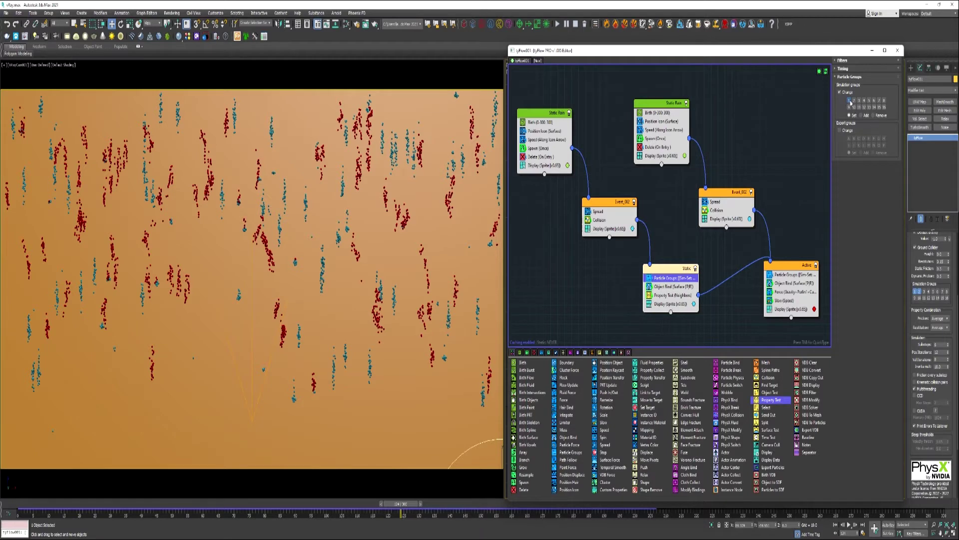
drag(788, 272, 794, 271)
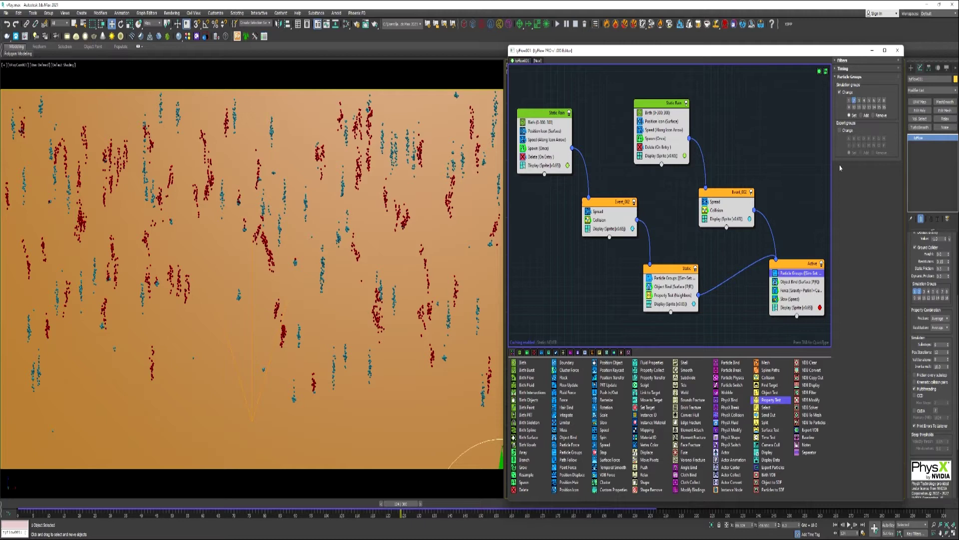
click(665, 295)
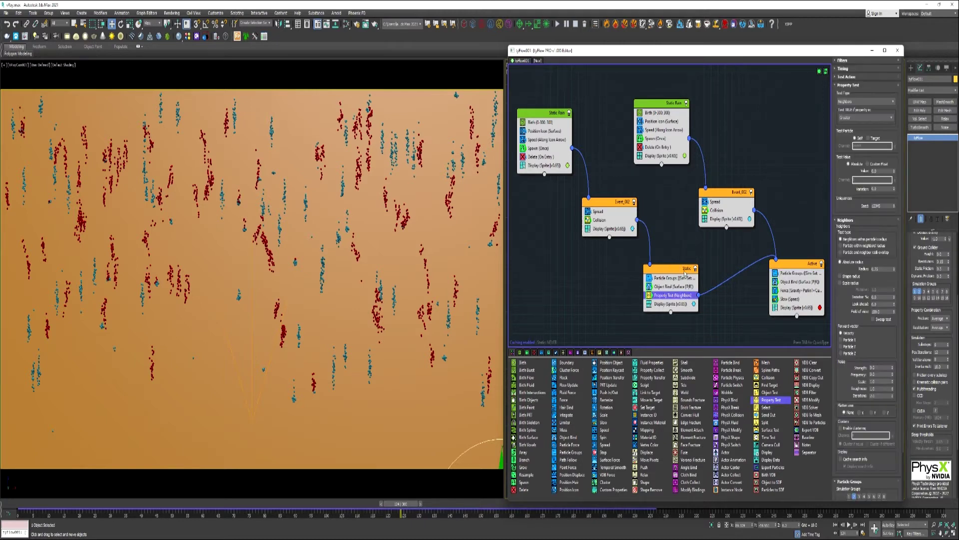
drag(682, 270, 684, 265)
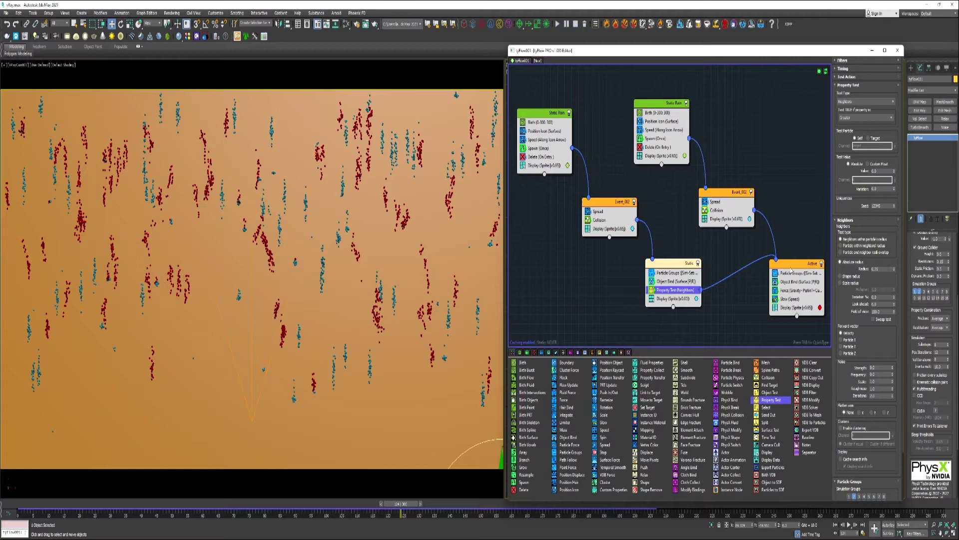
drag(791, 270, 791, 266)
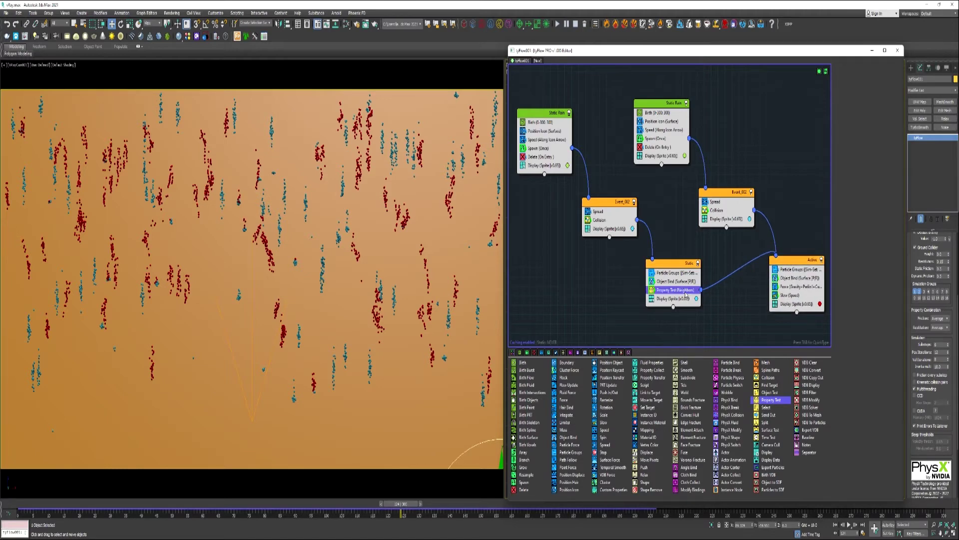
Step: Turn off simulation group 2 in the Property Test's particle group filter and preview an earlier frame
mouse_move(849, 258)
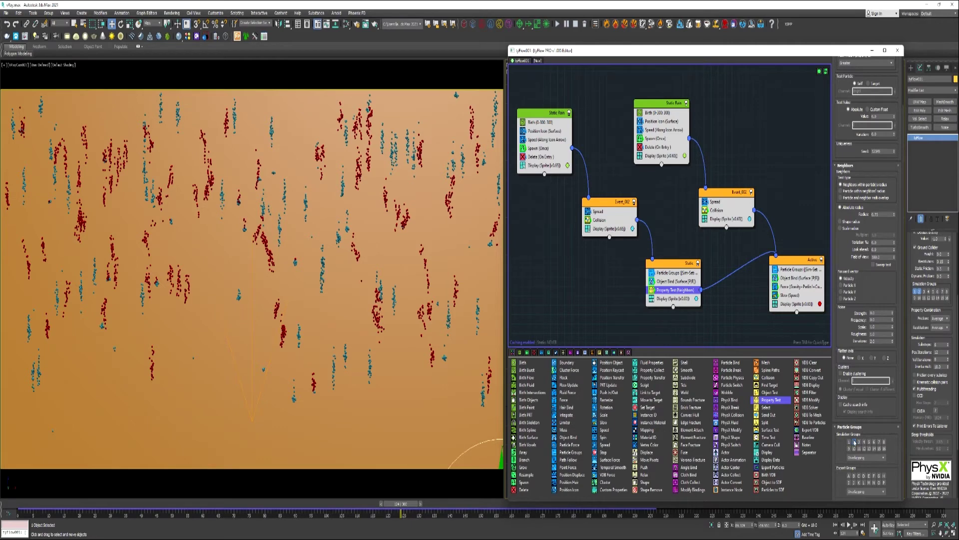
click(854, 442)
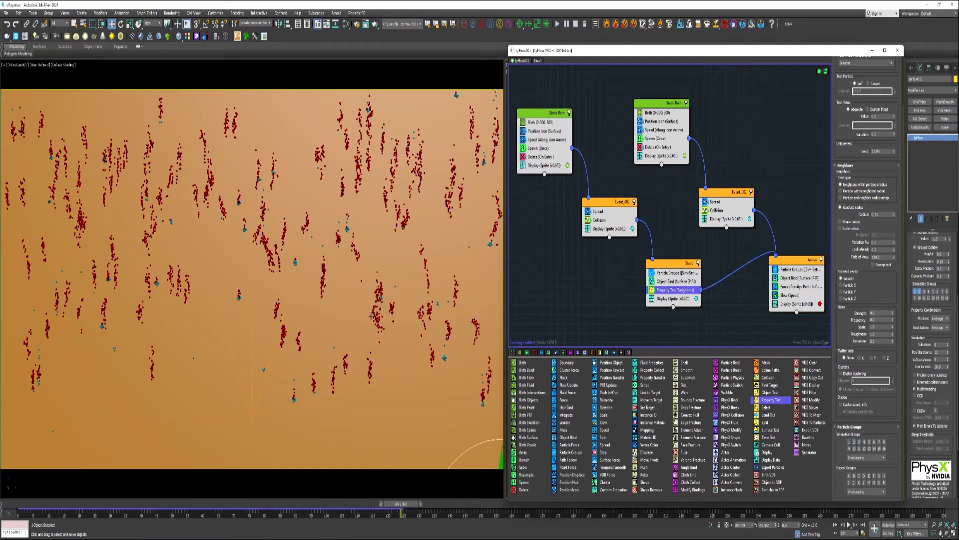
drag(394, 509, 288, 478)
key(w)
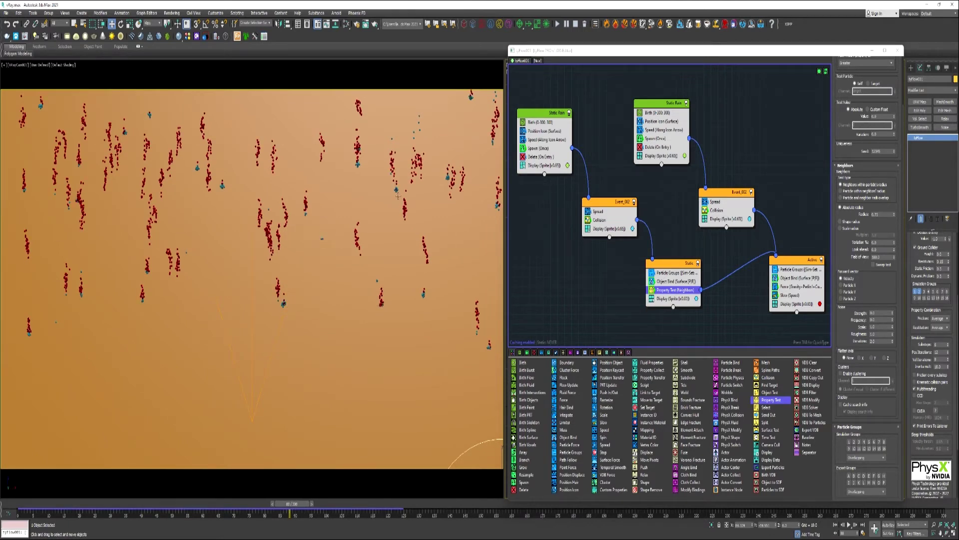
Step: Review the Static event's Property Test group settings again and preview the particles at a later frame
drag(786, 264, 787, 265)
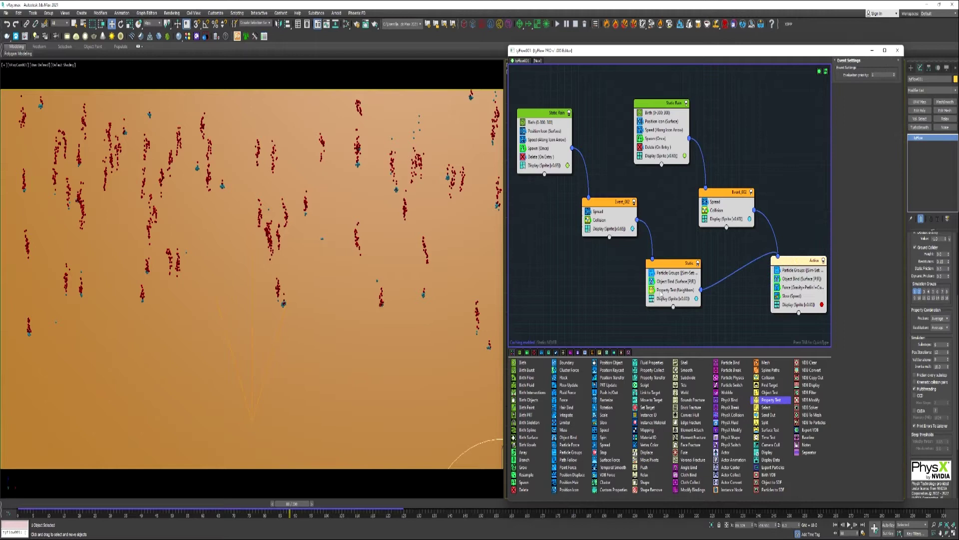
click(675, 291)
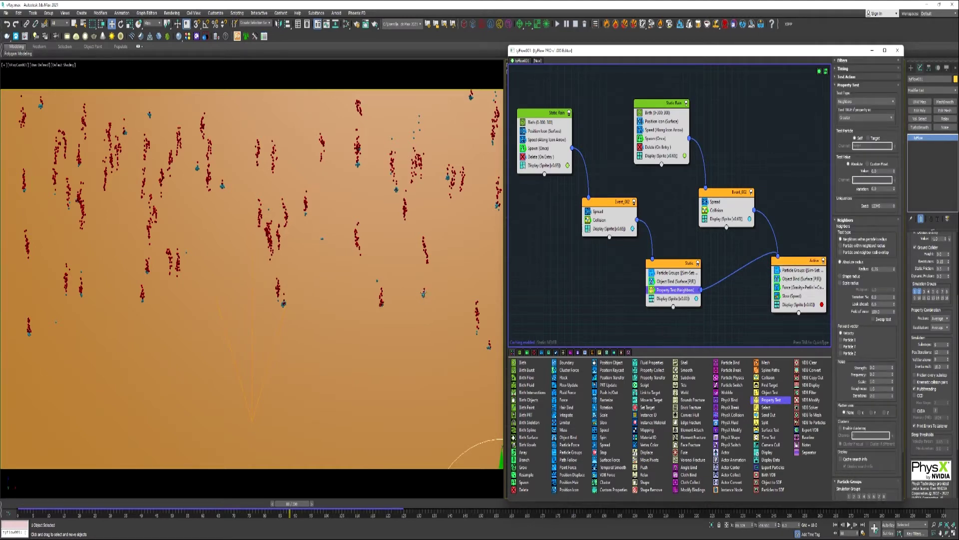
scroll(866, 375, down, 2)
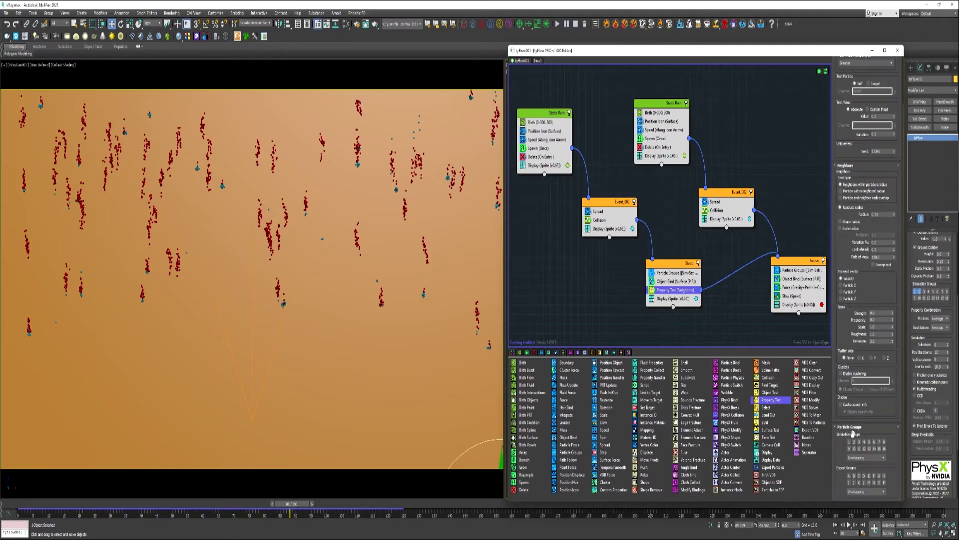
drag(290, 504, 406, 504)
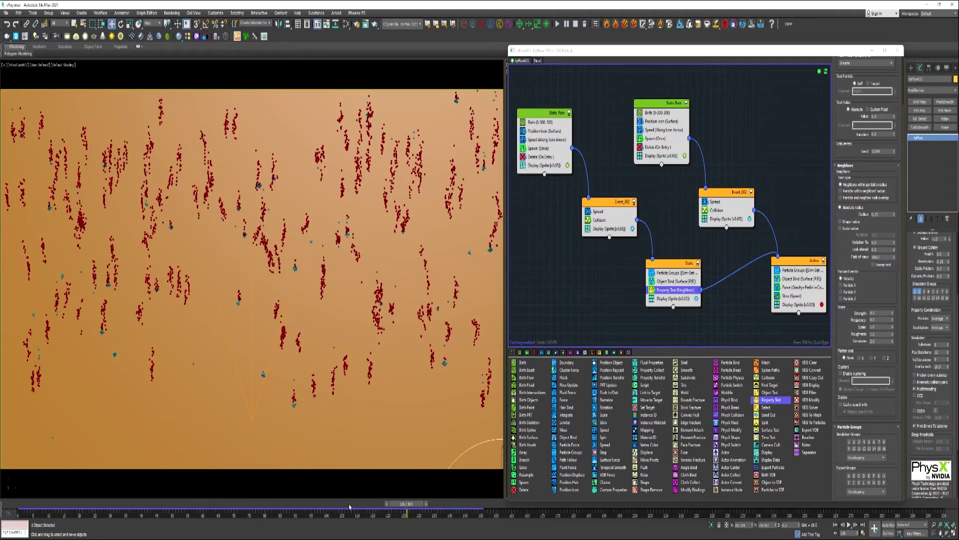
Step: Turn simulation group 2 back on in the Static event's Property Test filter and preview the particles at an earlier frame
mouse_move(405, 505)
mouse_down()
mouse_move(367, 505)
mouse_move(575, 508)
mouse_move(629, 536)
mouse_move(600, 515)
mouse_move(560, 507)
mouse_move(404, 496)
mouse_up()
click(854, 442)
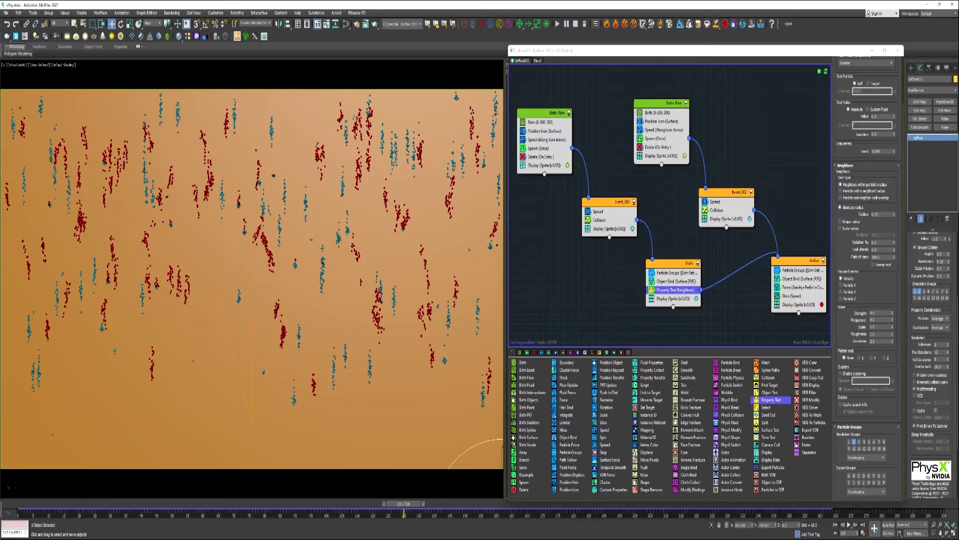
drag(398, 503, 322, 501)
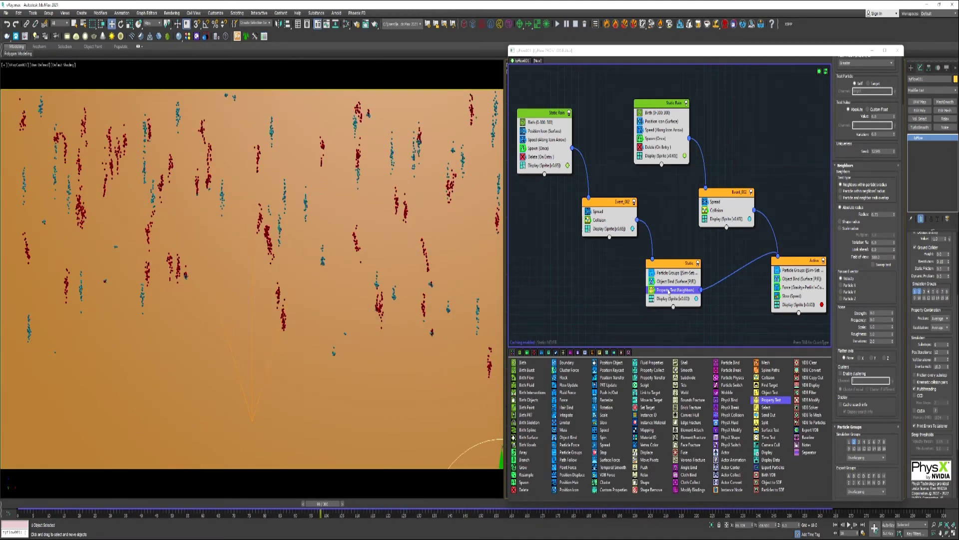
Step: Add a Property Test to the Active event that tests Neighbors, with a test value of 1 and a radius of 0.75
drag(776, 405, 806, 305)
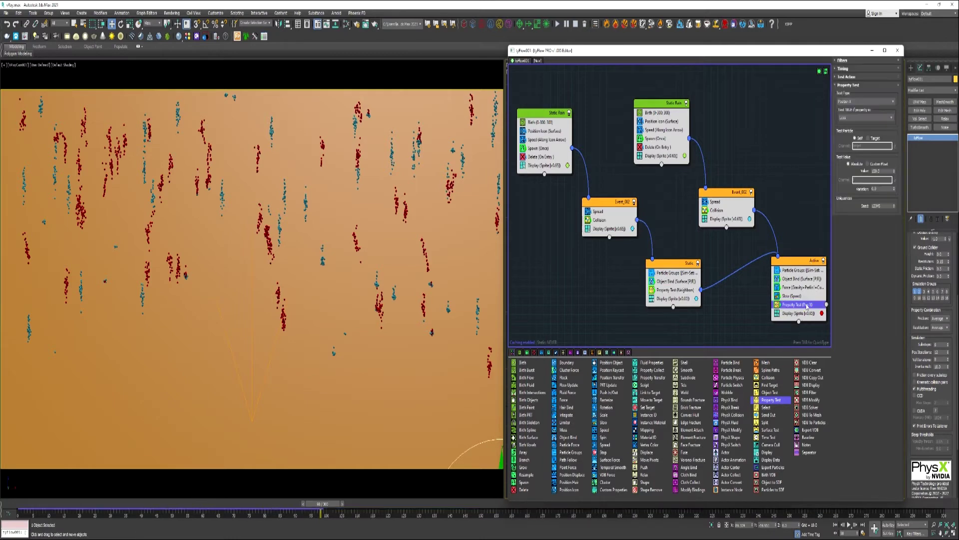
click(849, 103)
click(852, 155)
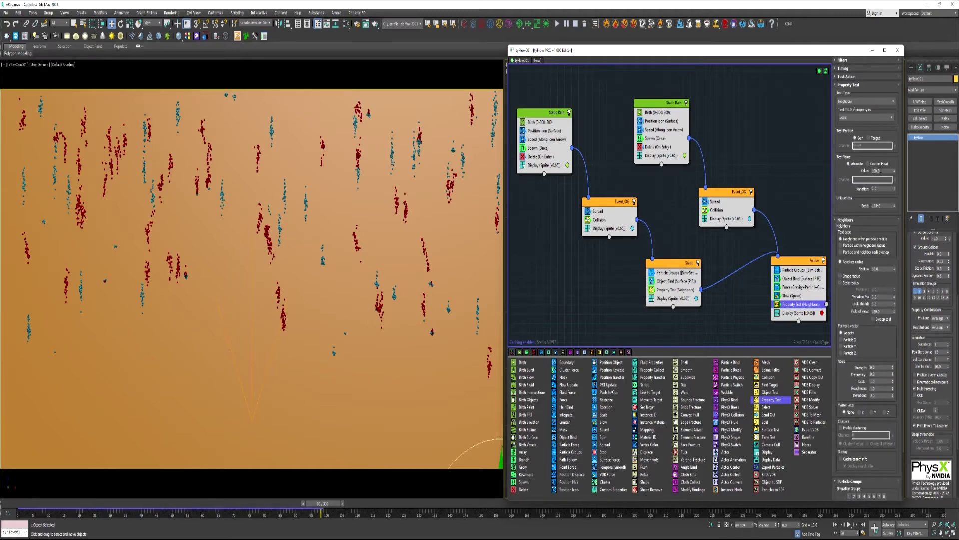
click(881, 170)
text(1)
click(882, 268)
text(0.75)
key(Return)
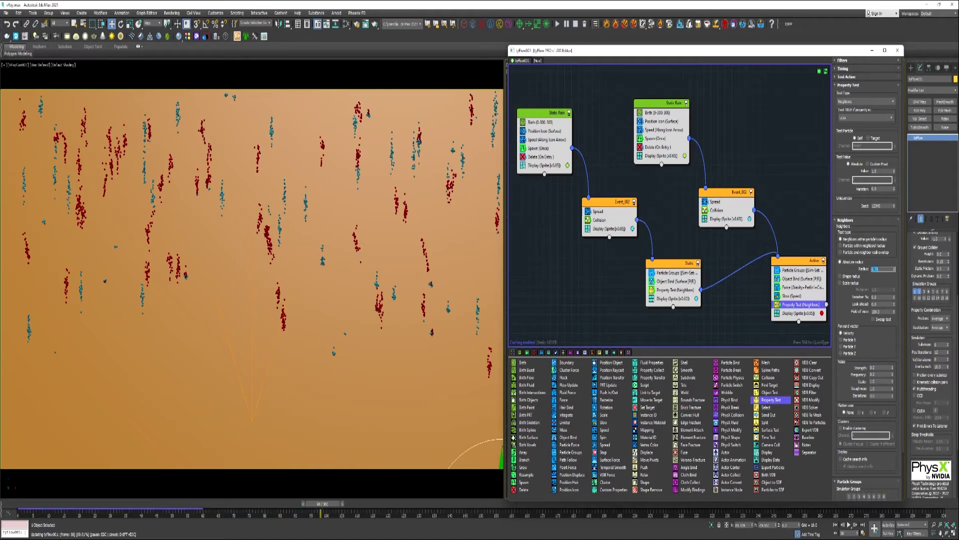
Step: Switch the new Property Test's output side, connect it to the Static event with the wire routed around it, and preview a later frame
right_click(805, 304)
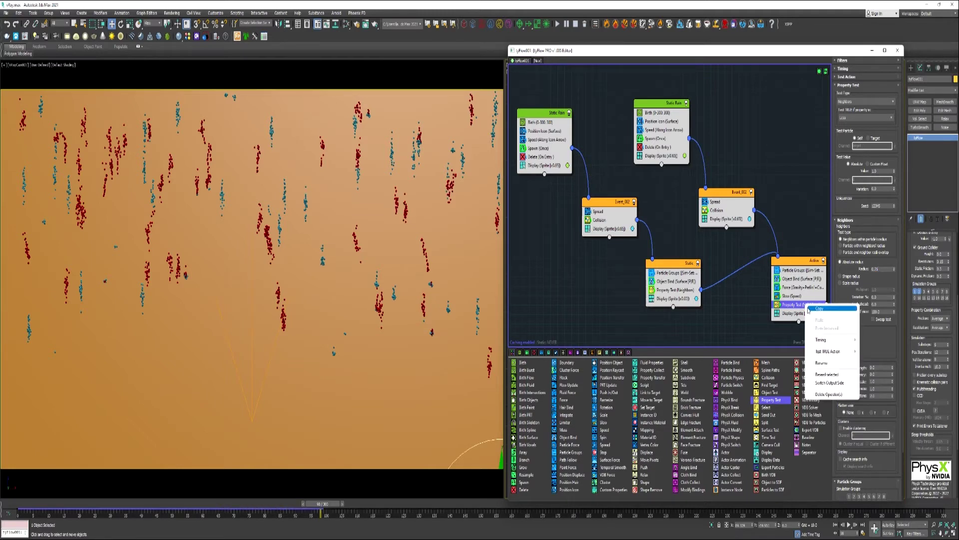
click(829, 382)
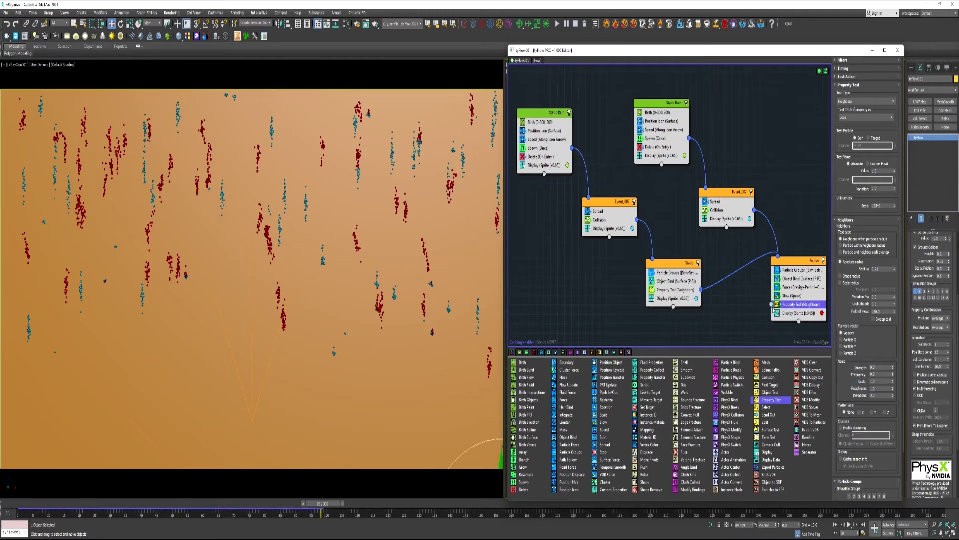
drag(771, 305, 653, 258)
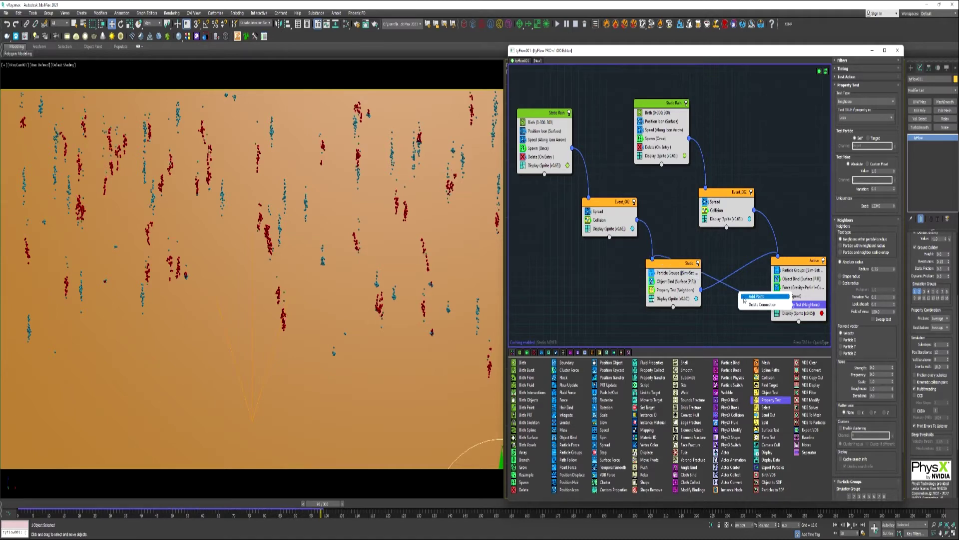
drag(739, 296, 633, 256)
drag(320, 504, 770, 531)
Step: Change the neighbor radius of the Static event's Property Test and preview the particles at an earlier frame
click(668, 290)
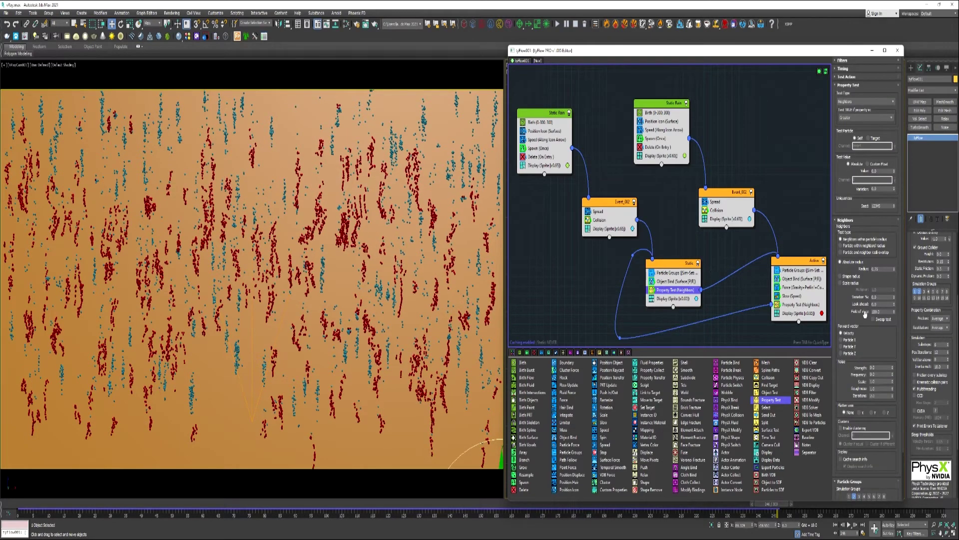
double_click(881, 268)
key(Return)
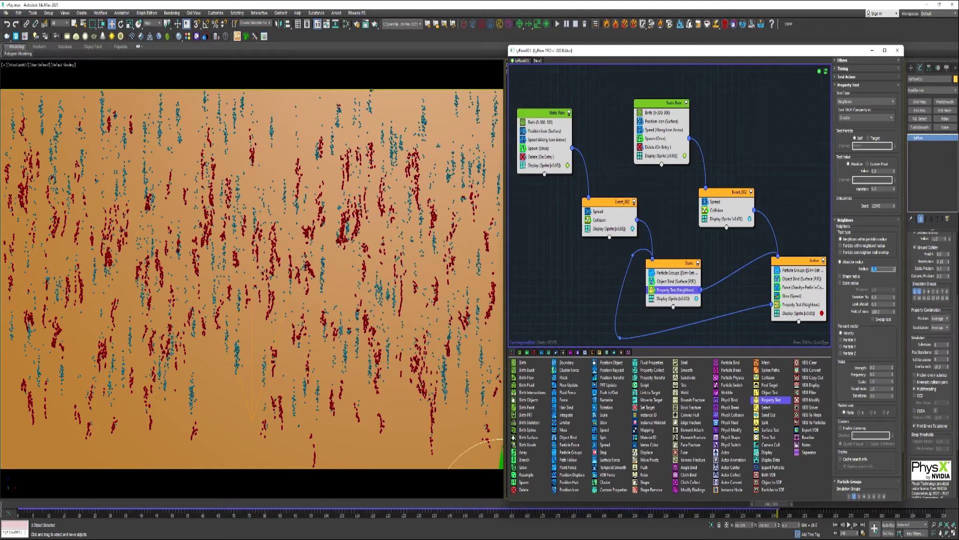
drag(767, 504, 632, 504)
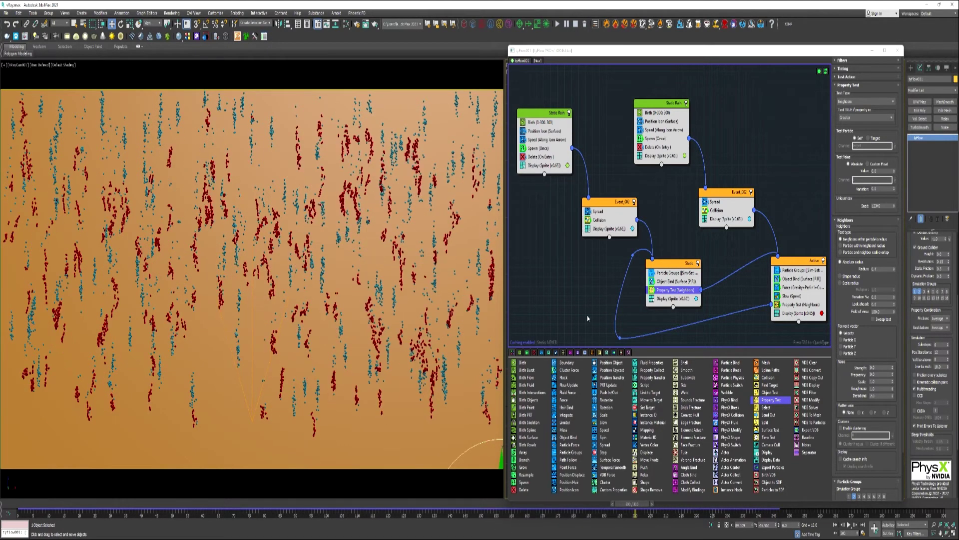
Step: Set the Speed magnitude of the Static Rain event feeding the Static branch to 20 and preview an earlier frame
click(540, 140)
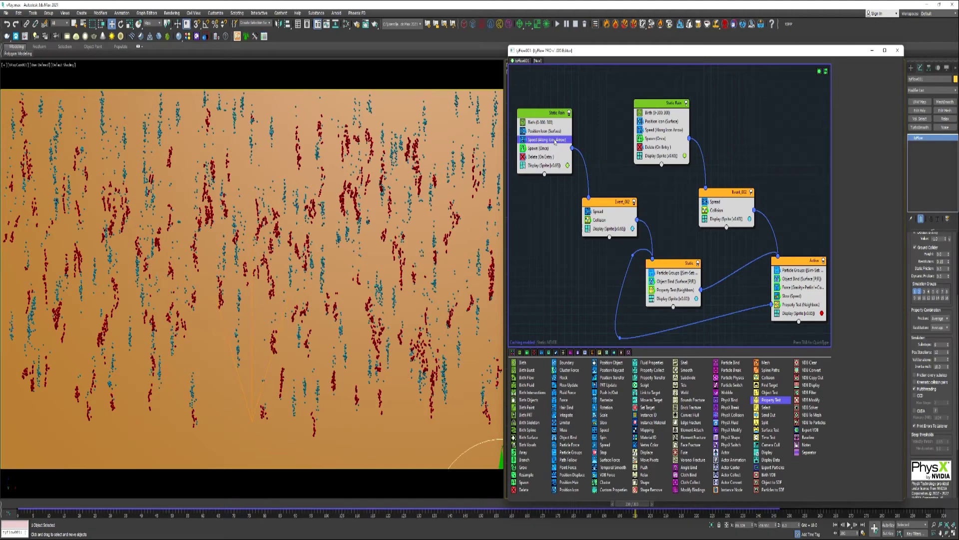
click(881, 124)
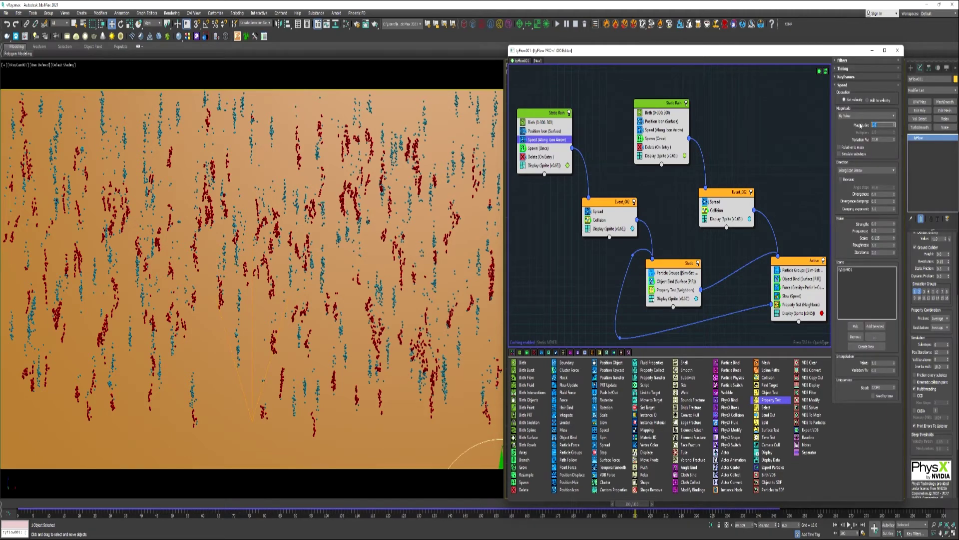
text(20)
key(Return)
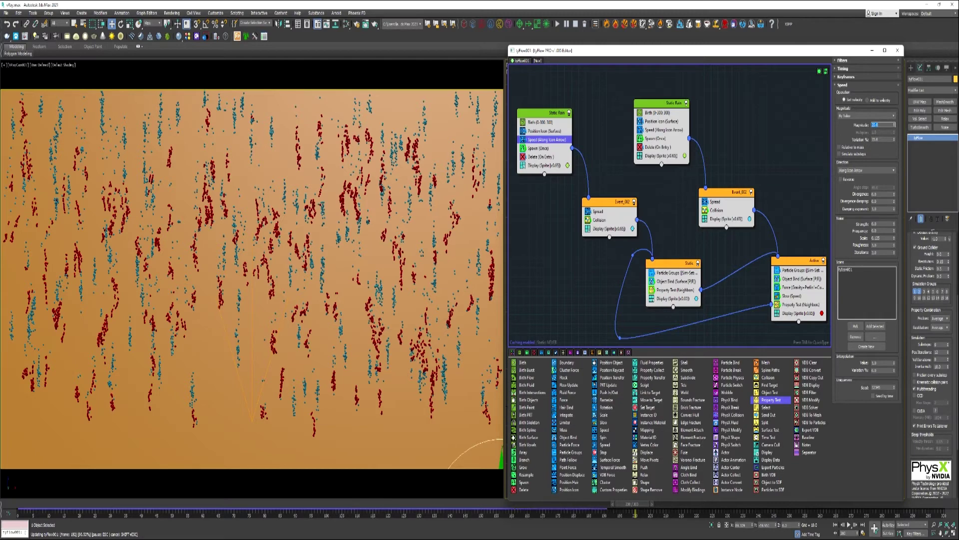
click(255, 509)
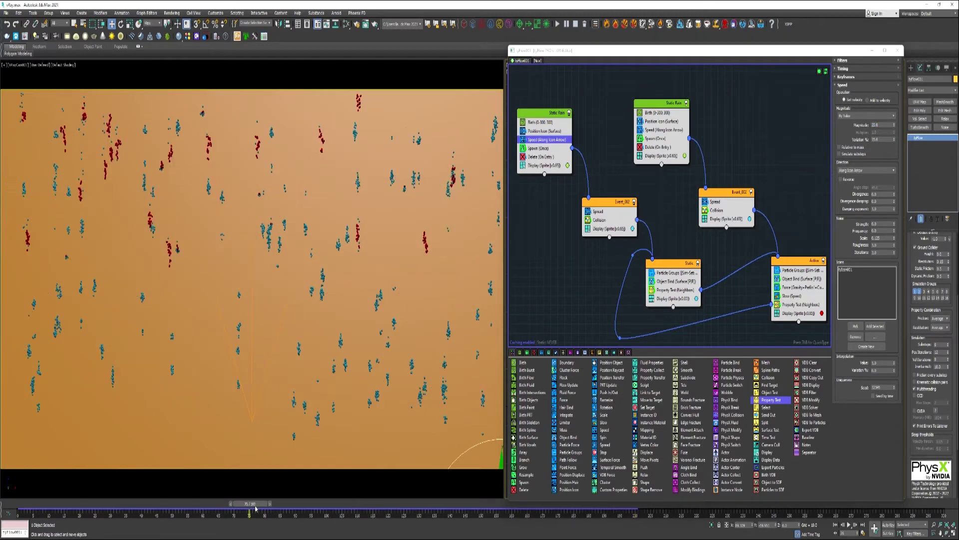
Step: Set the Speed magnitude of the rain event feeding the Active branch to 20 and preview a later frame
click(651, 130)
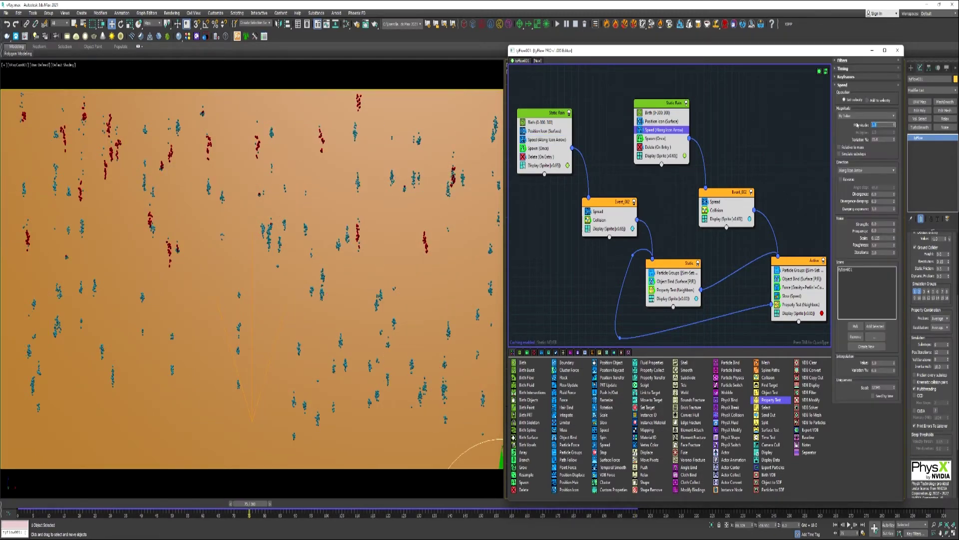
text(2)
key(Return)
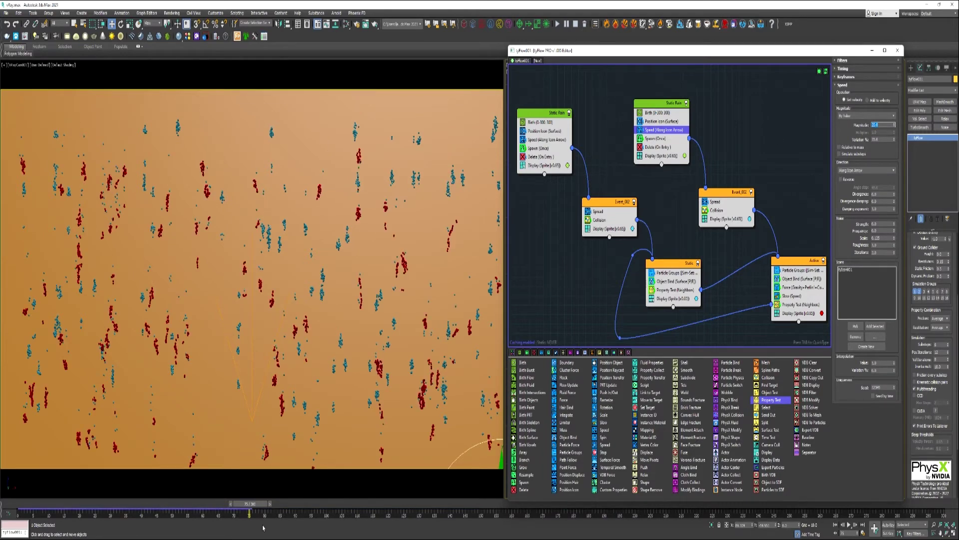
drag(250, 503, 459, 504)
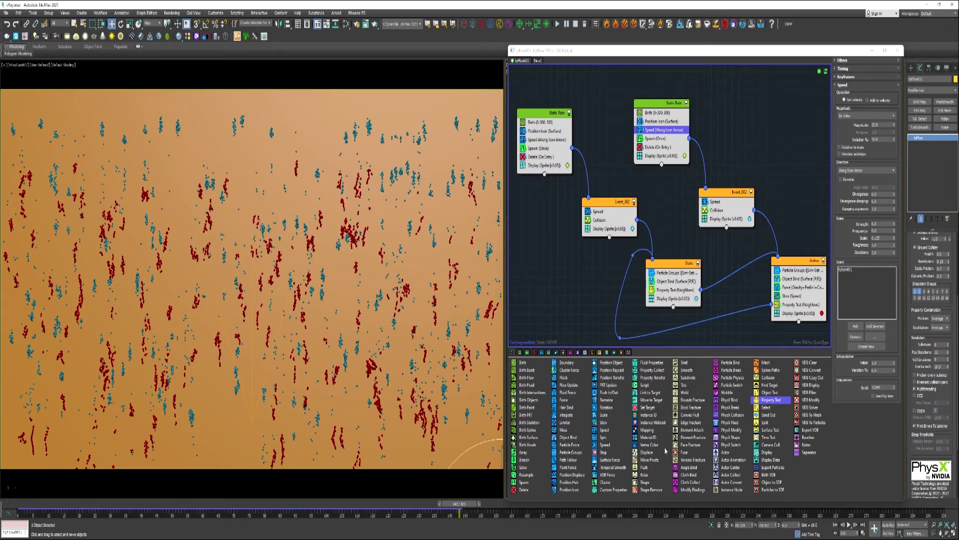
Step: Add a Particle Bind operator to the Active event, adjust its stiffness and set the stiffness variation to 20%
drag(727, 364, 798, 288)
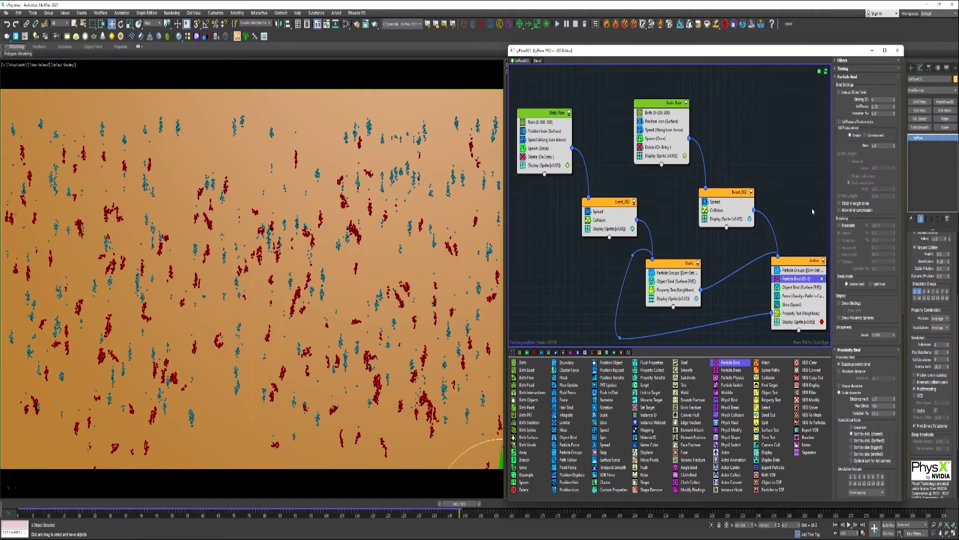
double_click(877, 106)
key(Return)
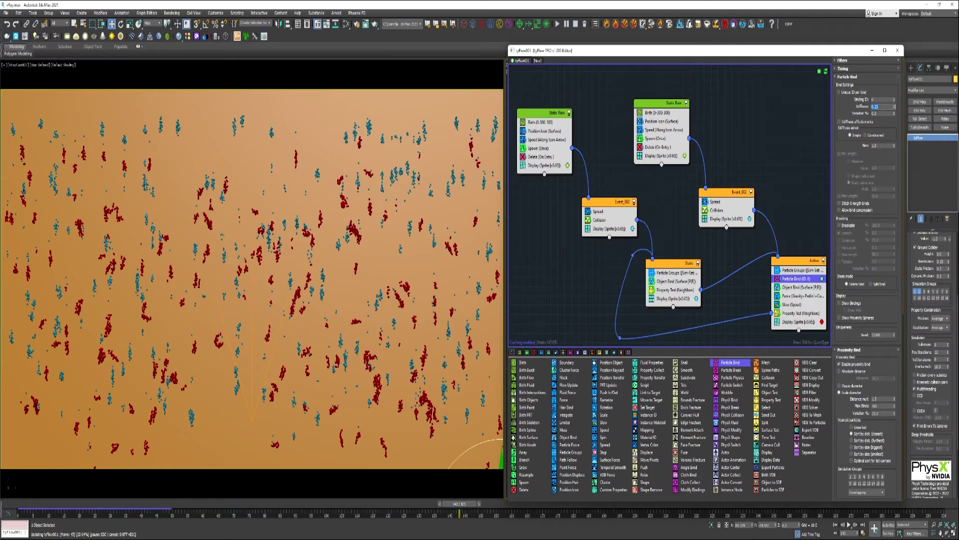
key(Tab)
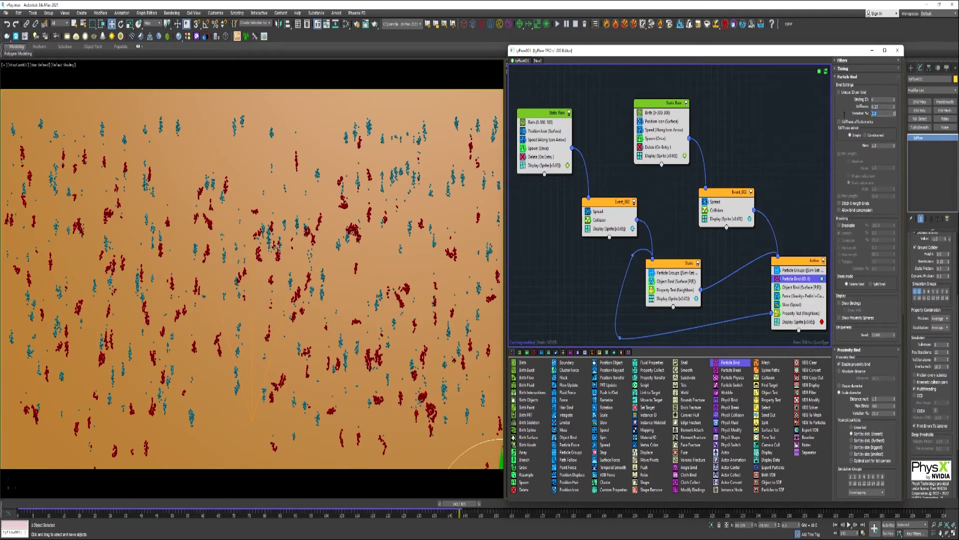
text(2)
key(Return)
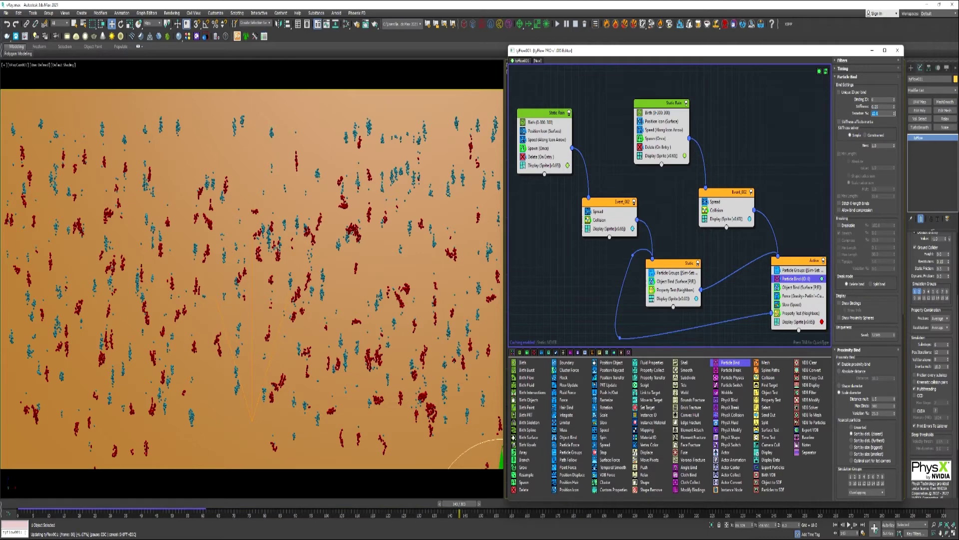
Step: Make the particle bindings breakable, adjust the proximity distance multiplier and preview the drops at an earlier frame
click(839, 226)
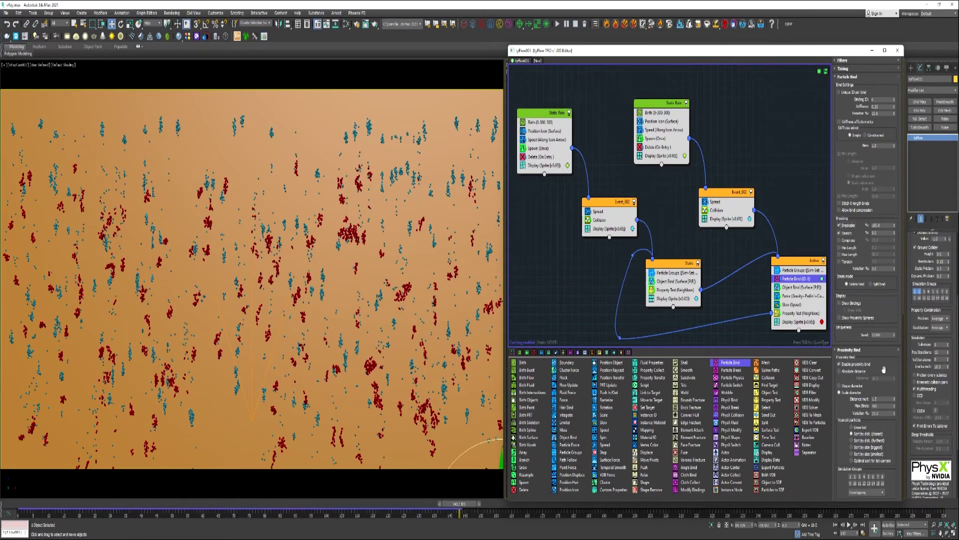
click(884, 398)
key(Return)
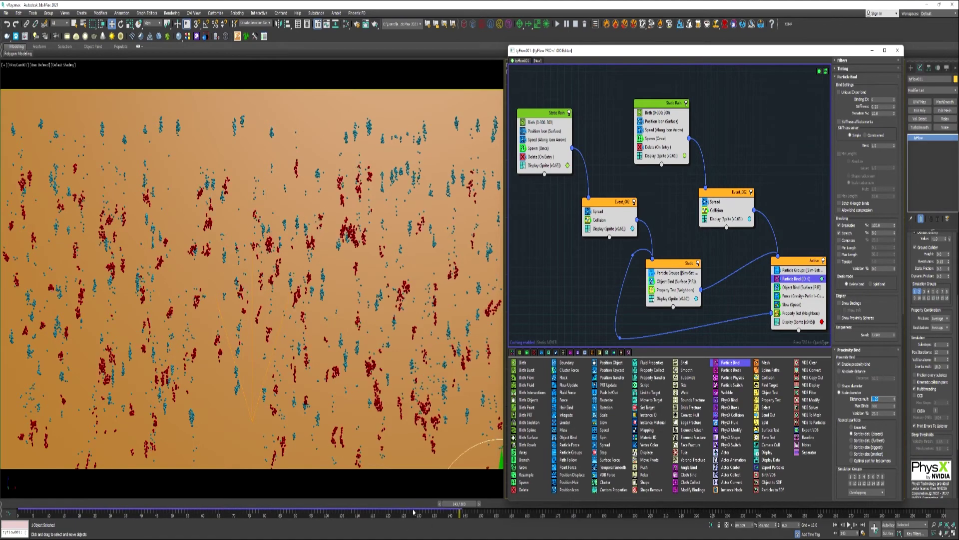
drag(459, 504, 249, 514)
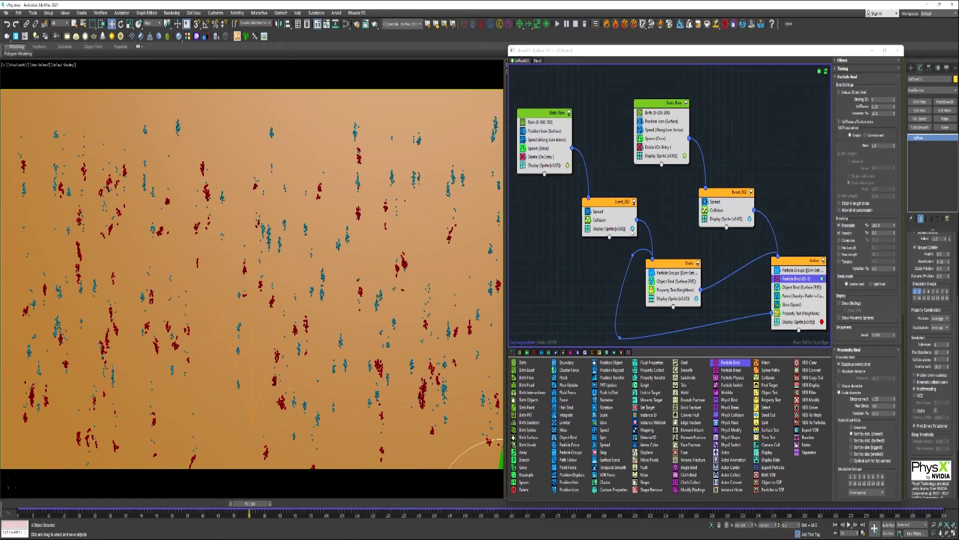
Step: Rename the rain event feeding the Active branch to Rain Active and set its Birth total to 100
right_click(676, 104)
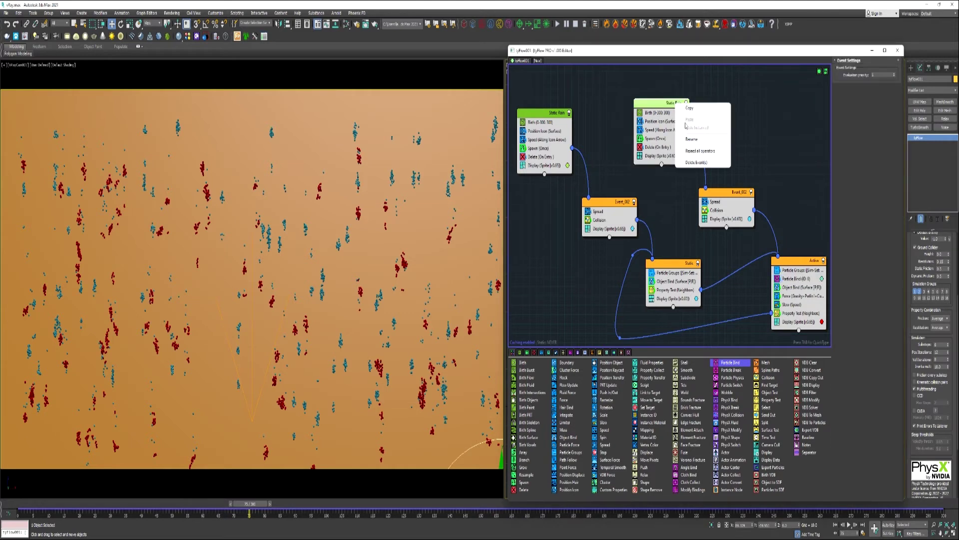
click(685, 141)
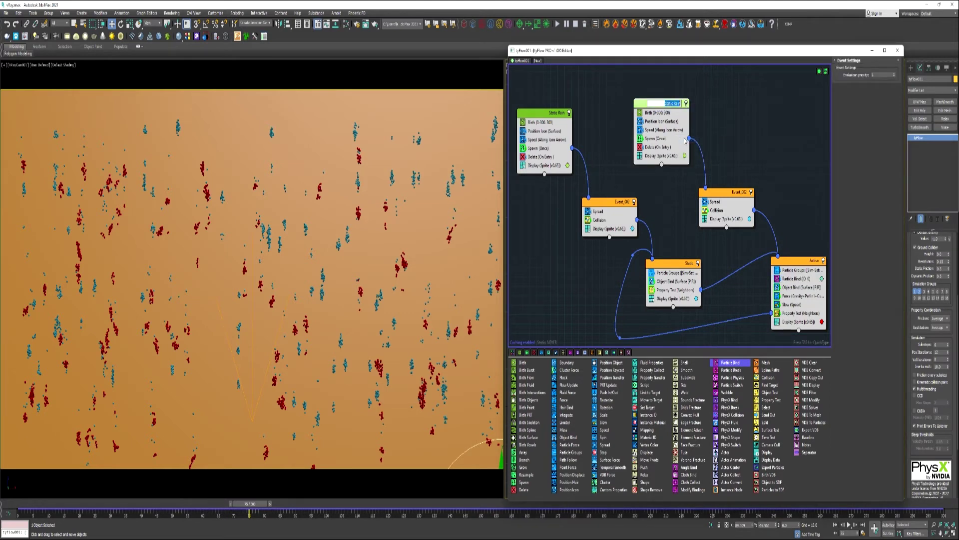
text(Rain Av)
text(tive)
key(Return)
click(661, 113)
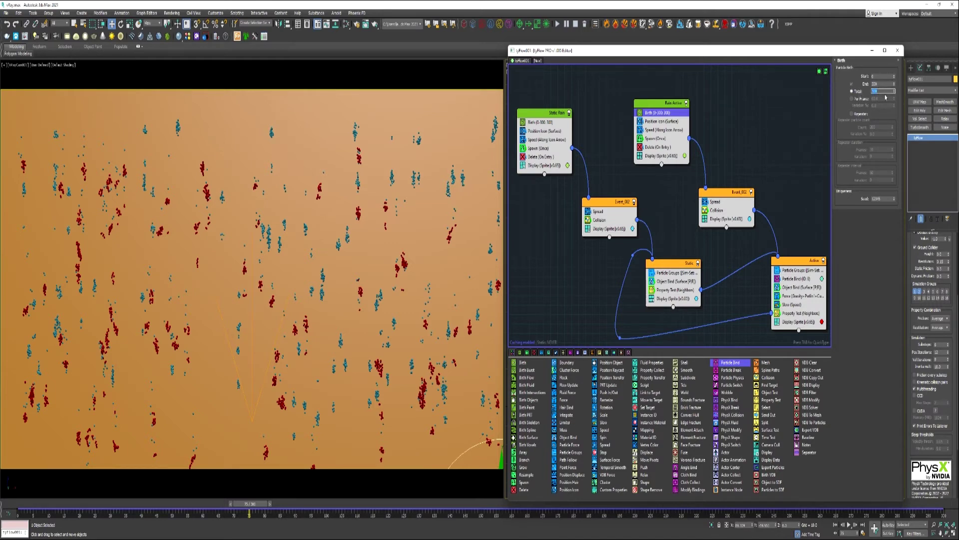
key(Return)
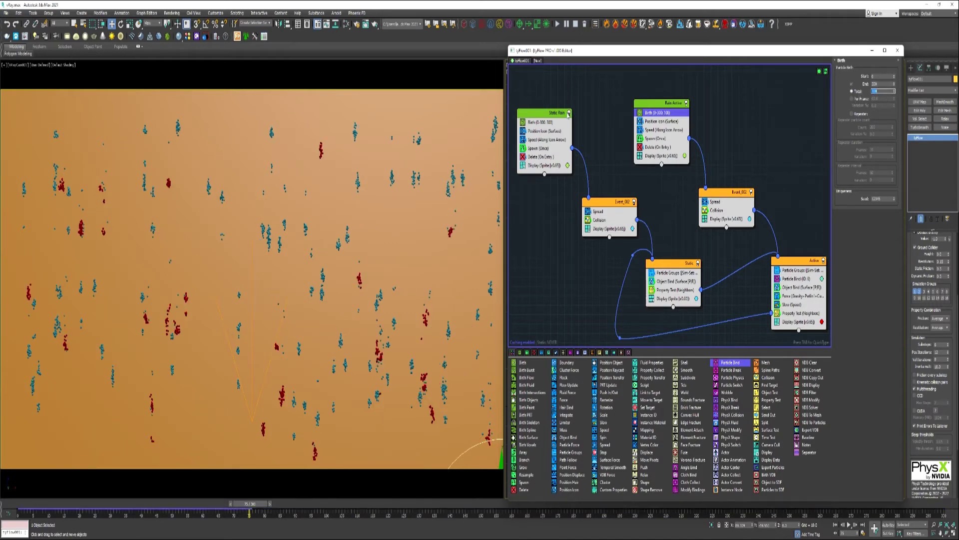
Step: Set the Static Rain event's Birth total to 400 and preview the drops at an earlier frame
click(570, 122)
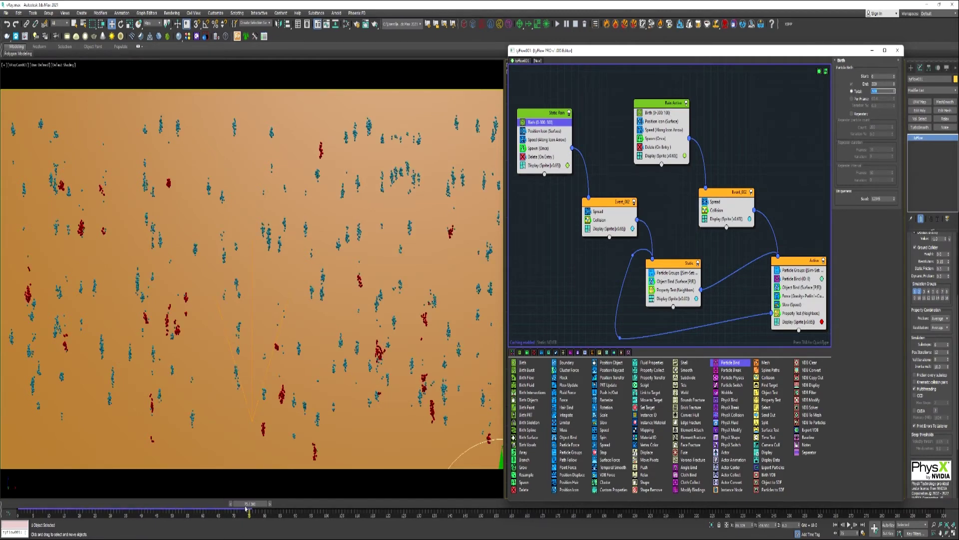
drag(245, 507, 519, 503)
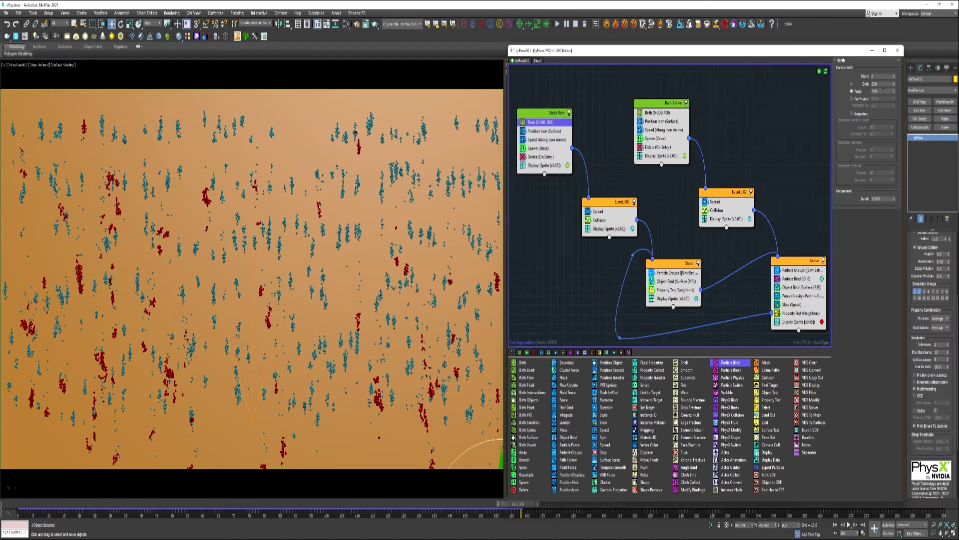
key(Return)
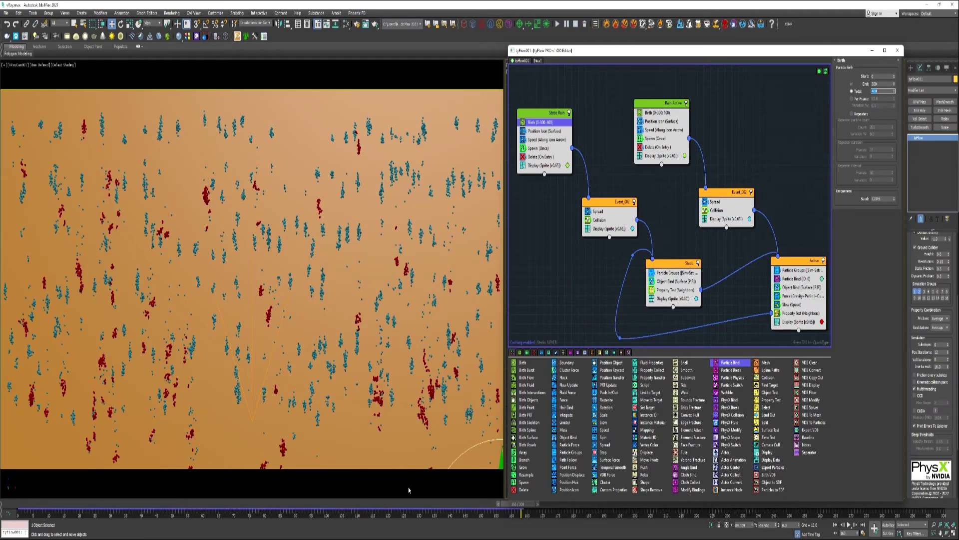
click(324, 507)
Step: Create a new event with a Birth operator below Static Rain and add a Position Object operator to it
drag(524, 366, 538, 253)
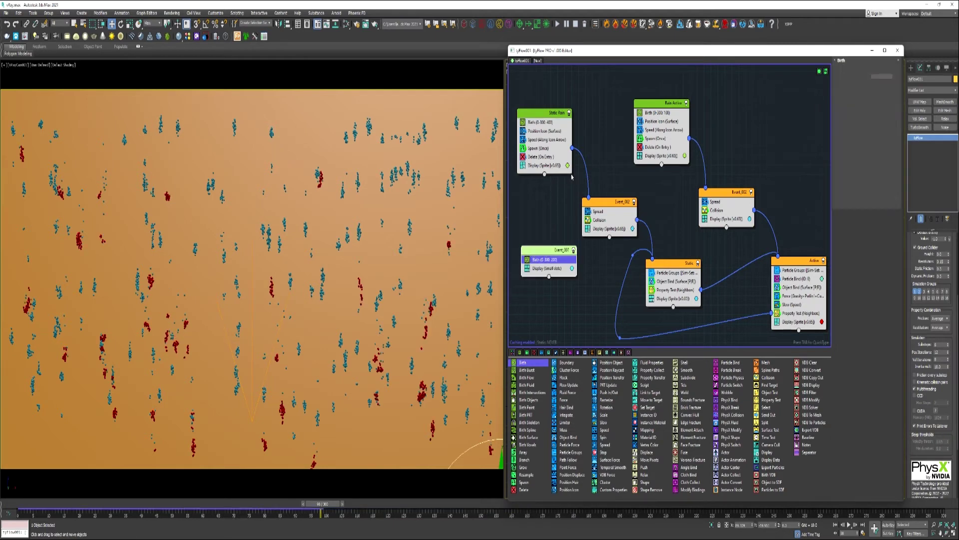
drag(543, 251, 540, 252)
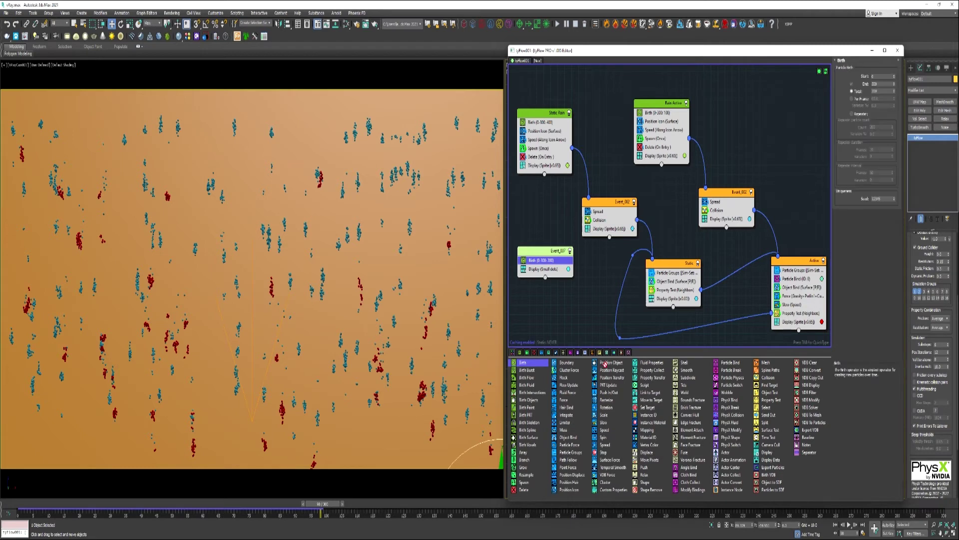
drag(605, 364, 538, 269)
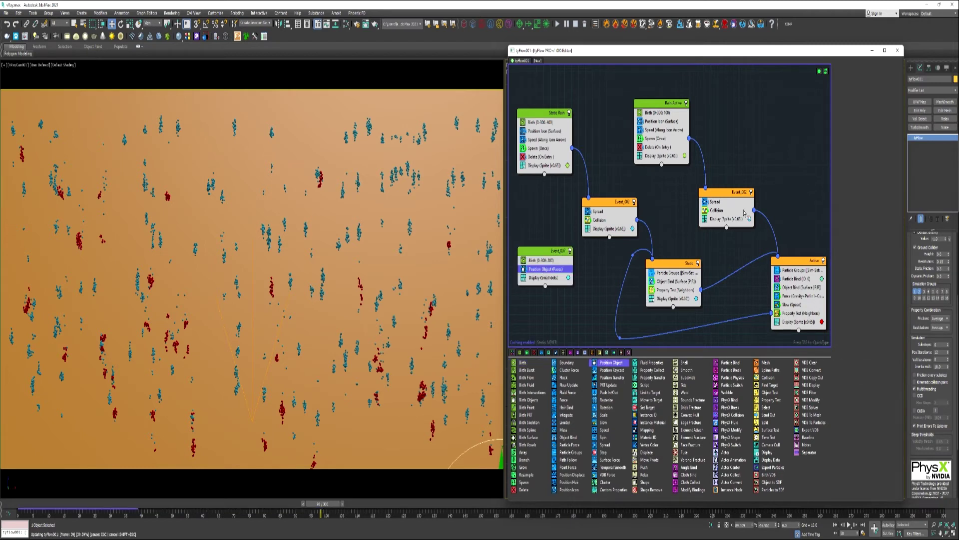
Step: Assign the upright plane as the new event's Position Object target and display its particles as sprites with a reduced size multiplier
click(855, 144)
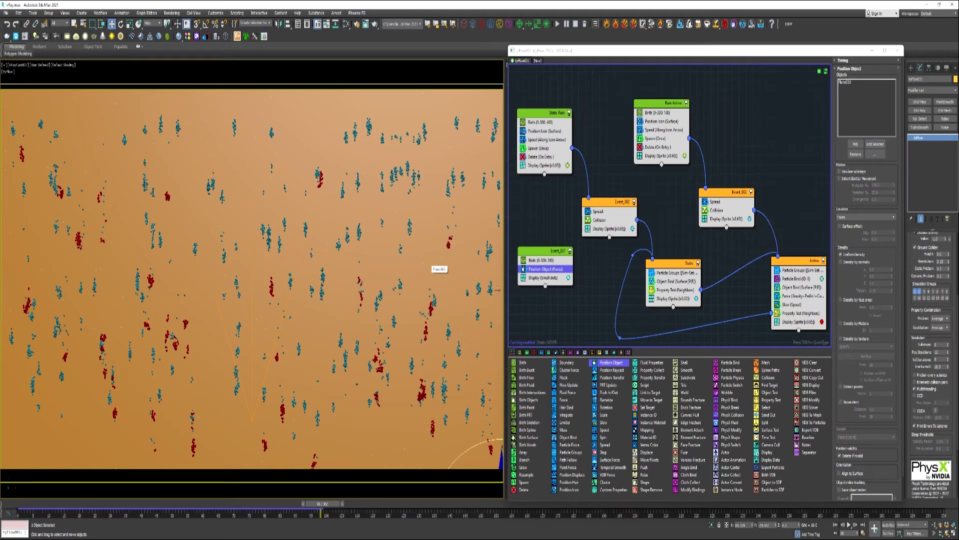
click(550, 276)
click(867, 75)
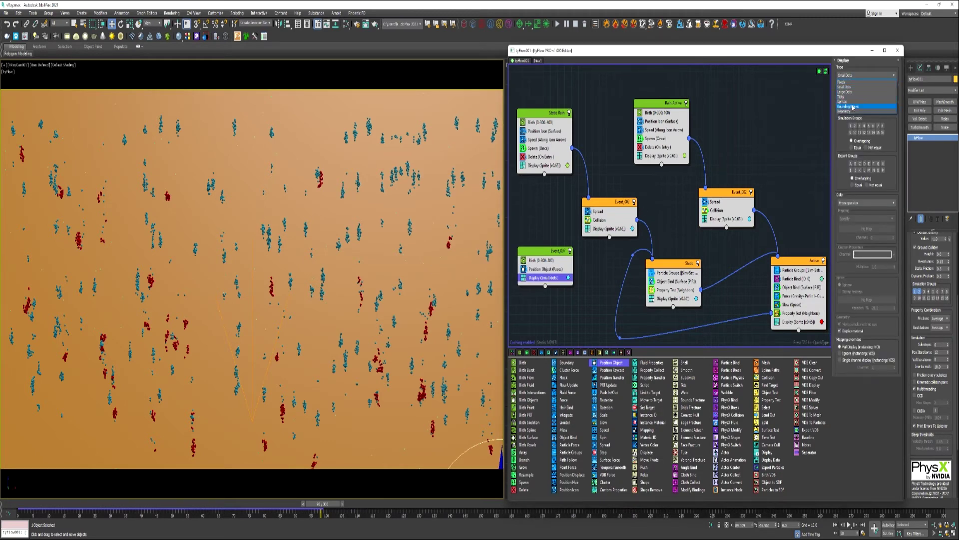
click(850, 102)
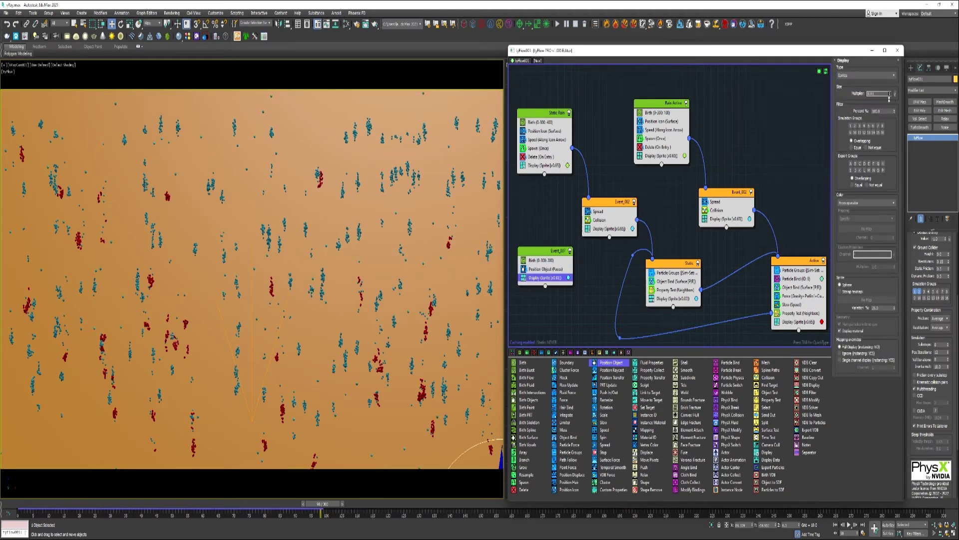
Step: Set the new event's Birth total to 1000 and add a Send Out operator after its Position Object operator
click(555, 261)
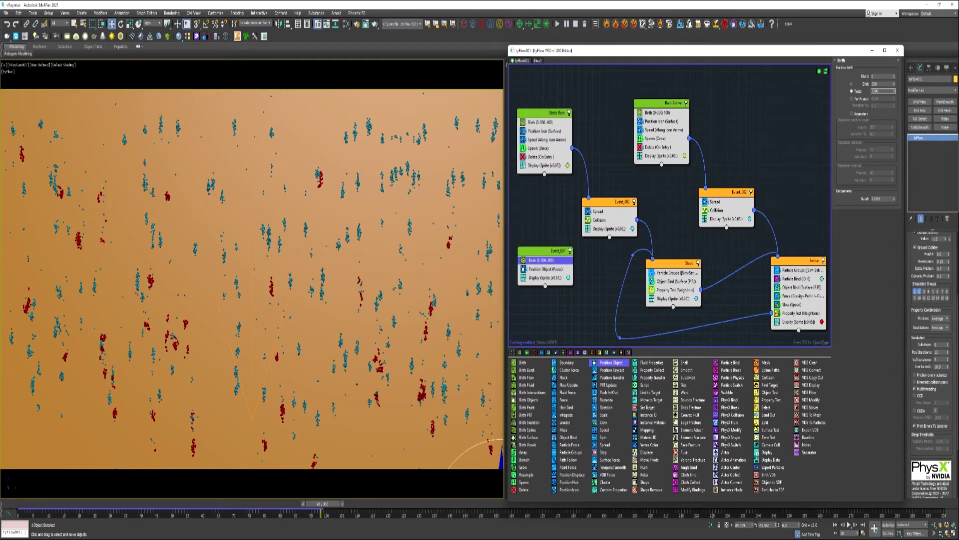
key(Return)
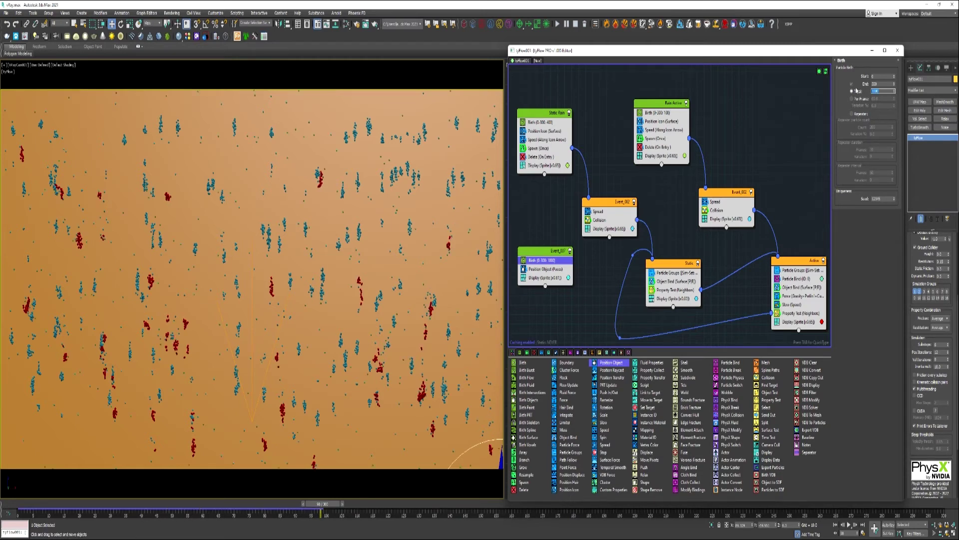
drag(772, 415, 653, 330)
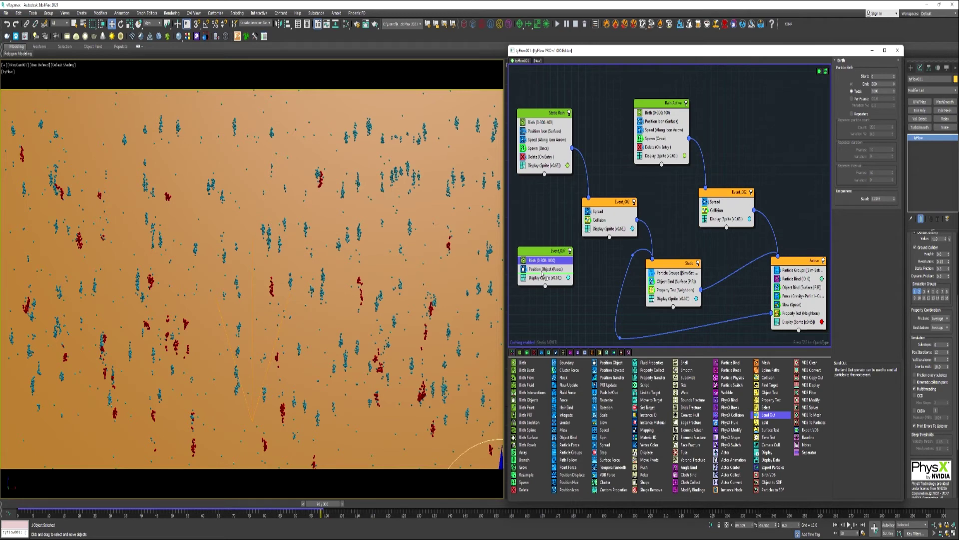
drag(543, 274, 549, 276)
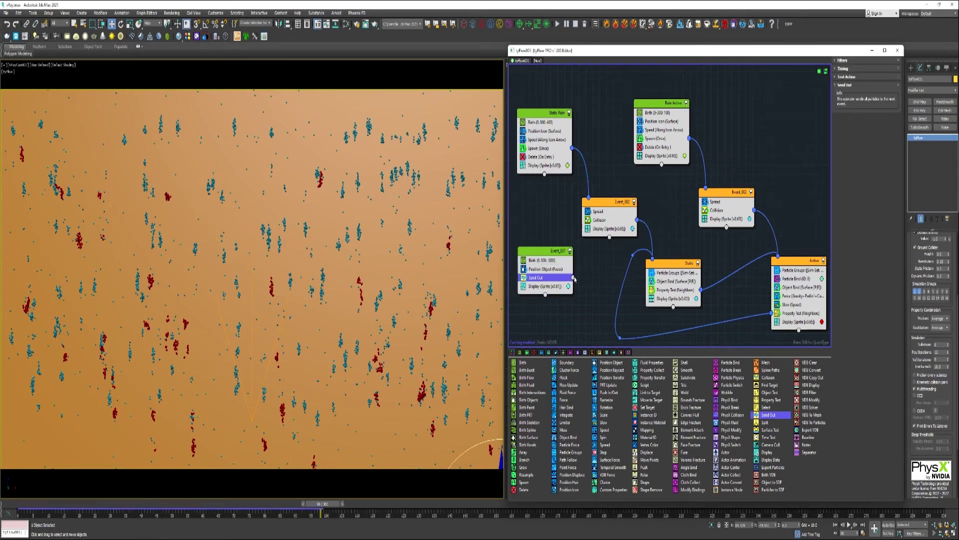
Step: Connect the Send Out operator to the Static event and add a point to route the connection wire around the event
drag(651, 259, 652, 258)
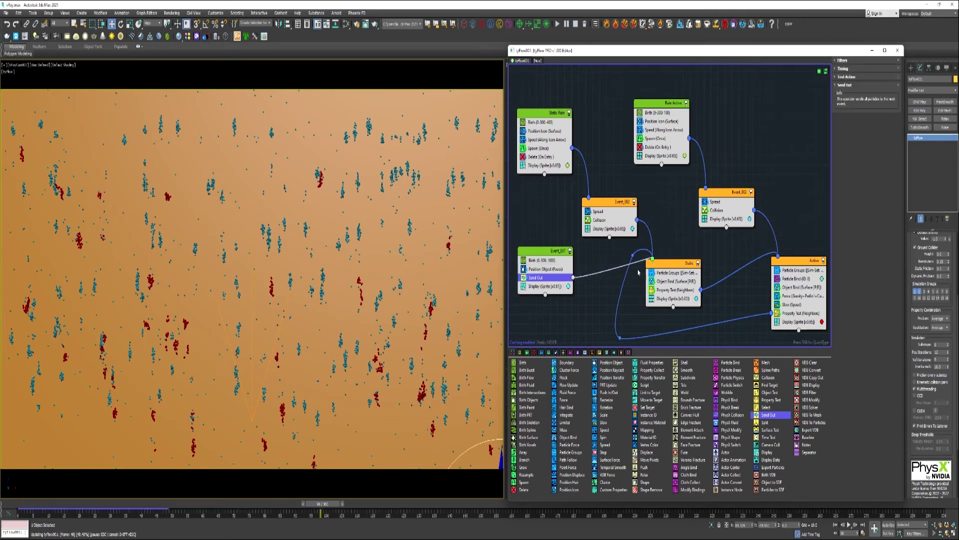
right_click(615, 264)
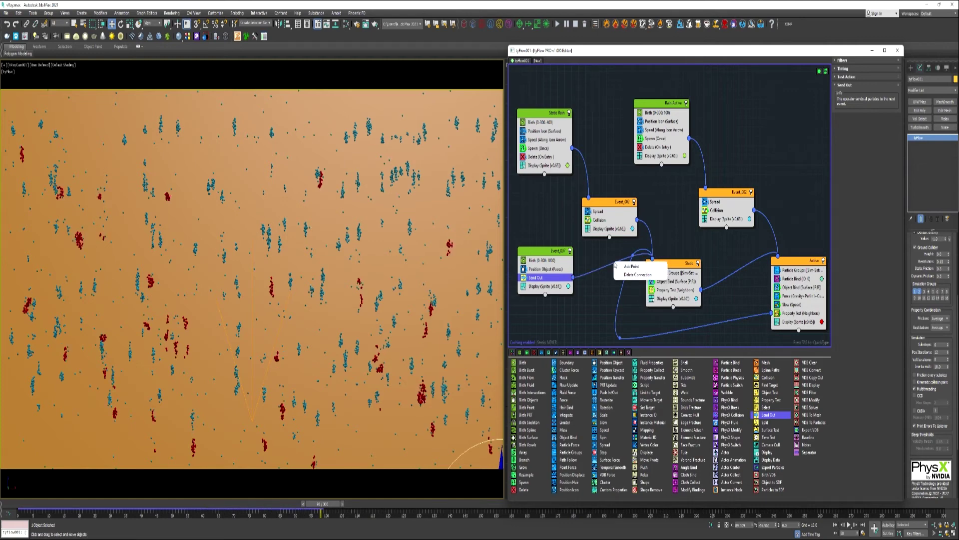
click(627, 267)
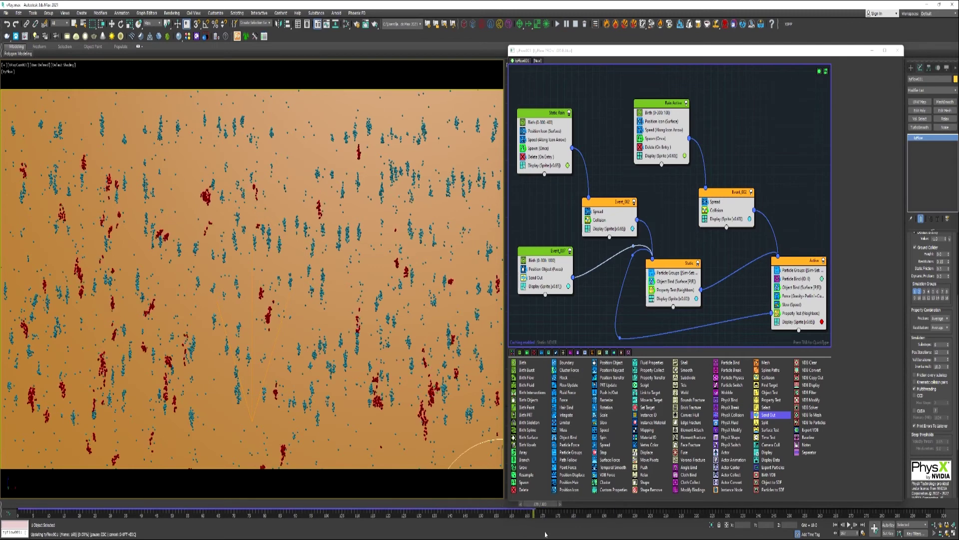
Step: Close the flow editor, create a tyMesher beside the tyFlow icon in the Top view and add the tyFlow as its input object
click(898, 50)
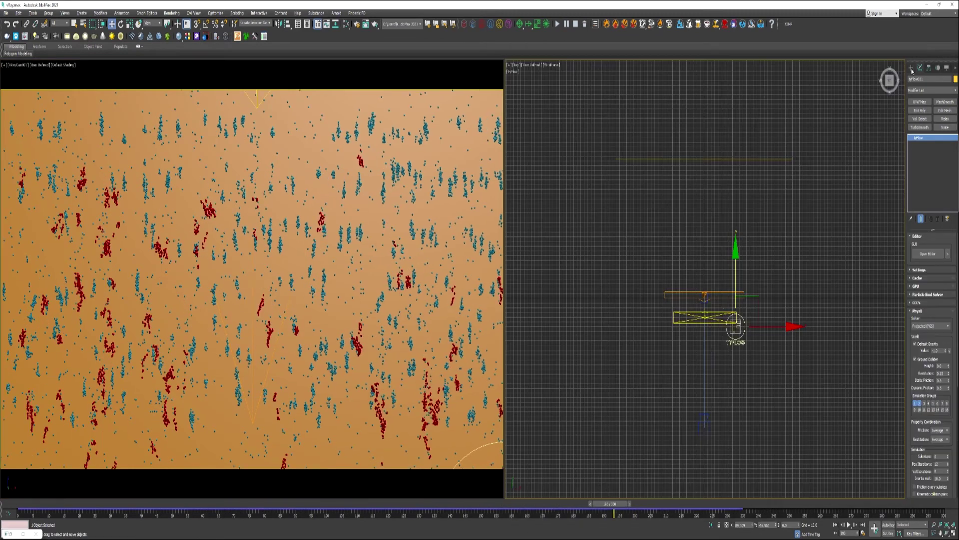
click(912, 68)
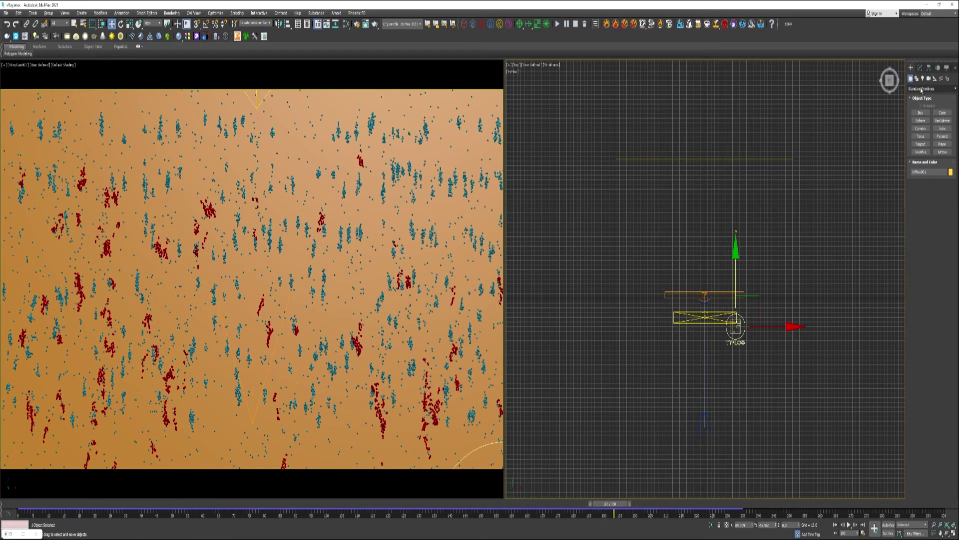
click(922, 89)
click(917, 198)
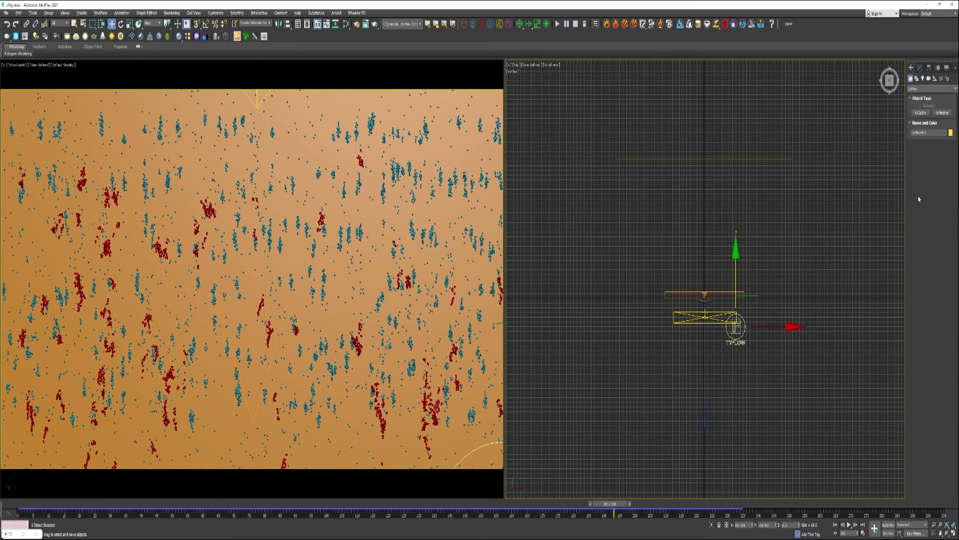
click(943, 112)
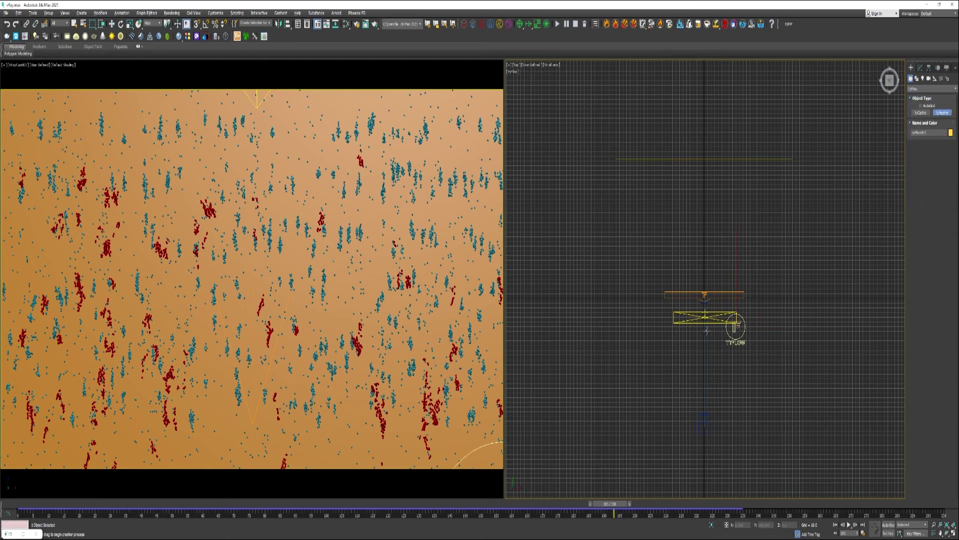
drag(706, 320, 710, 308)
click(920, 67)
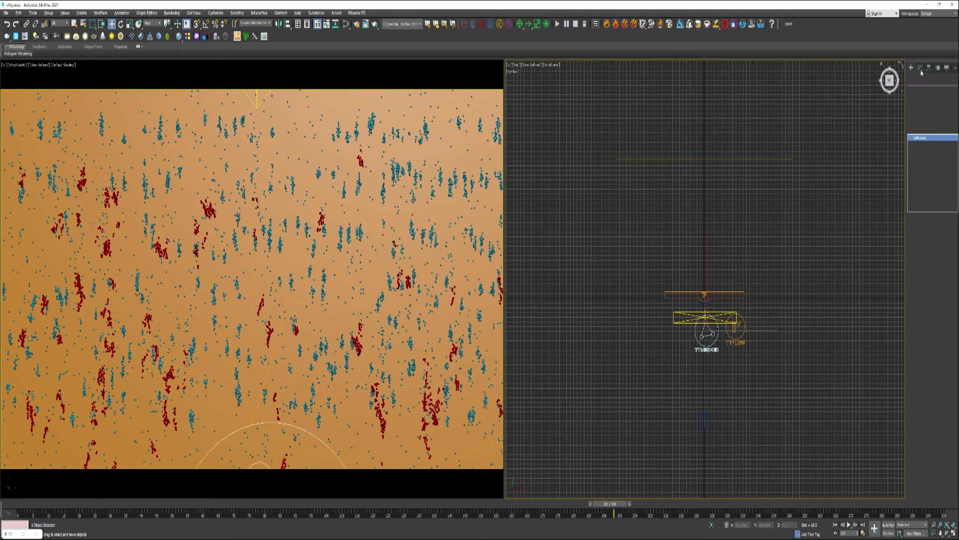
click(921, 346)
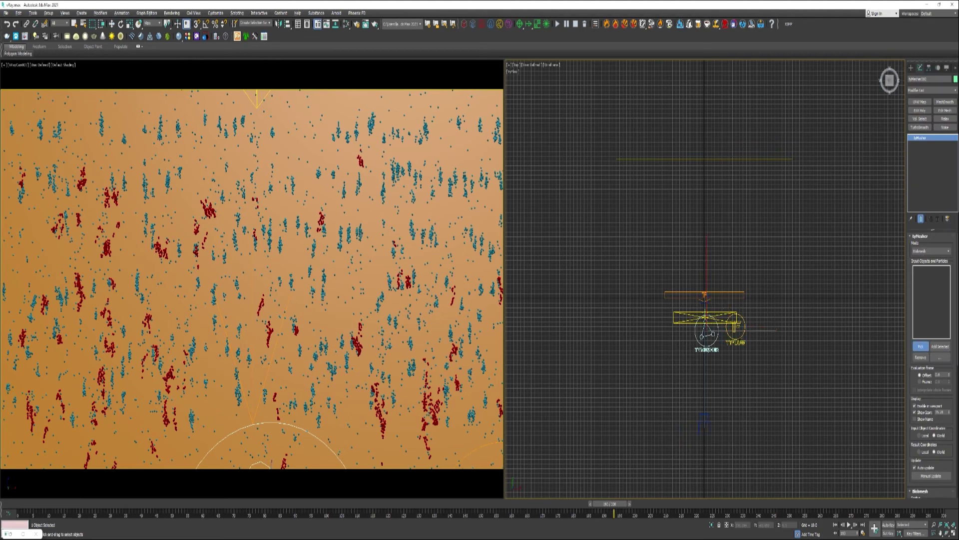
Step: Set the tyMesher's absolute Blobmesh radius to 0.7
scroll(928, 259, down, 5)
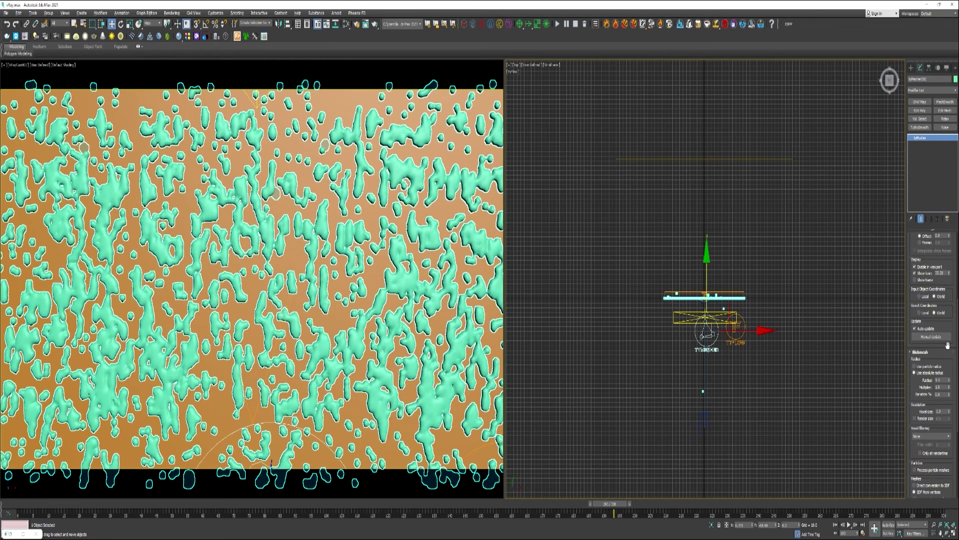
scroll(948, 345, down, 3)
double_click(938, 320)
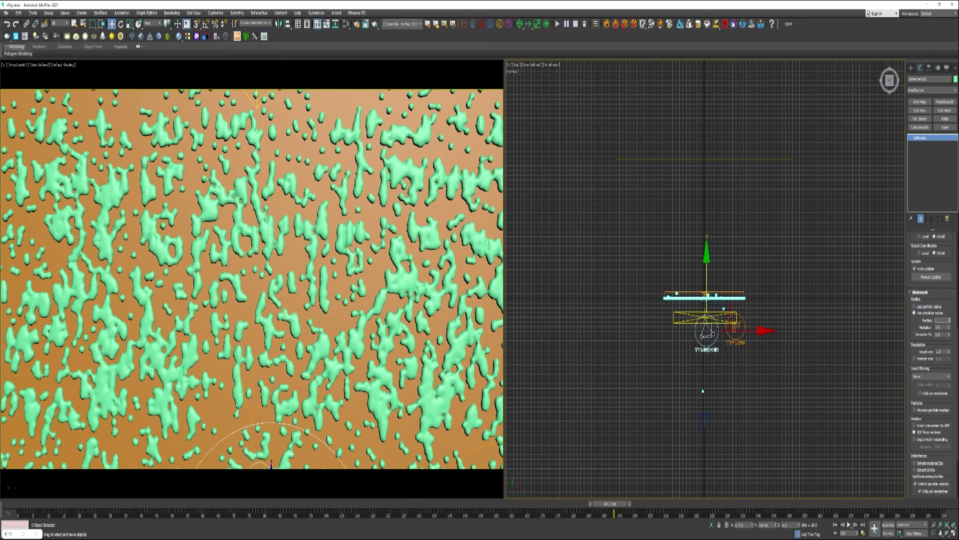
text(1)
key(Return)
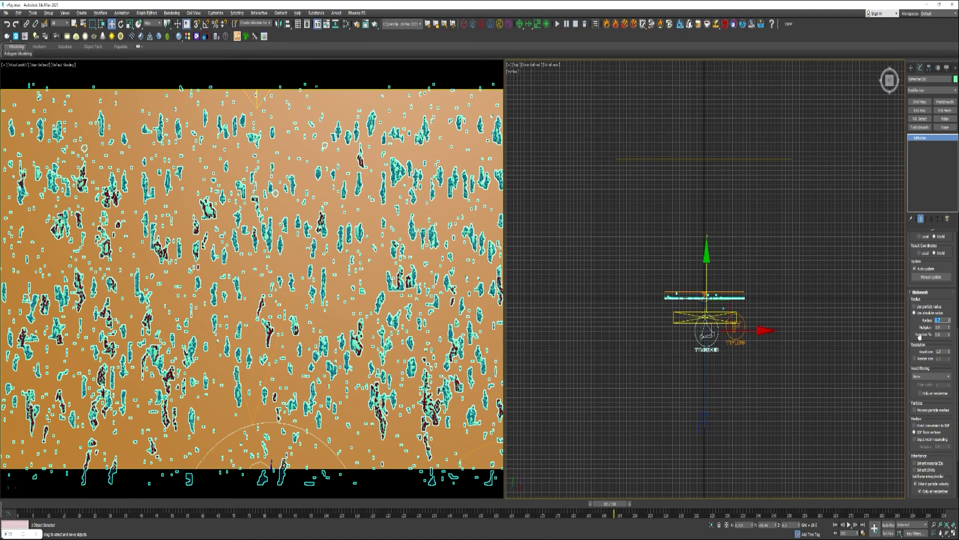
Step: Set the tyMesher's voxel size to 0.25, choose Gaussian voxel filtering and preview the mesh at an earlier frame
scroll(916, 334, down, 1)
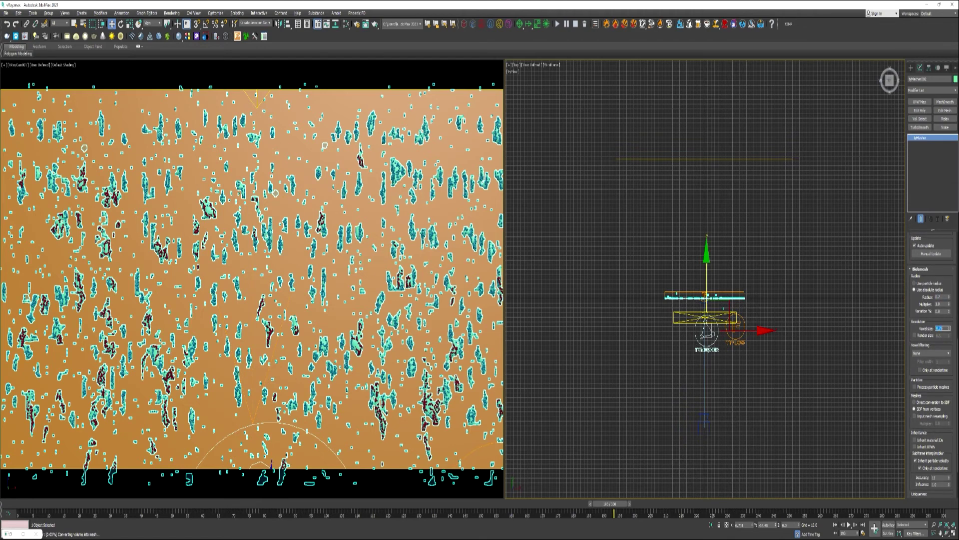
click(938, 353)
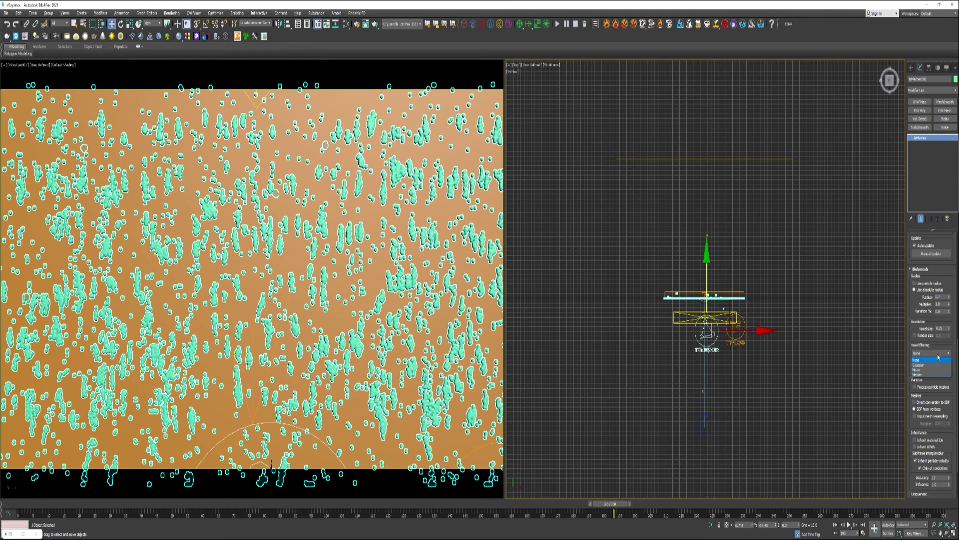
click(931, 365)
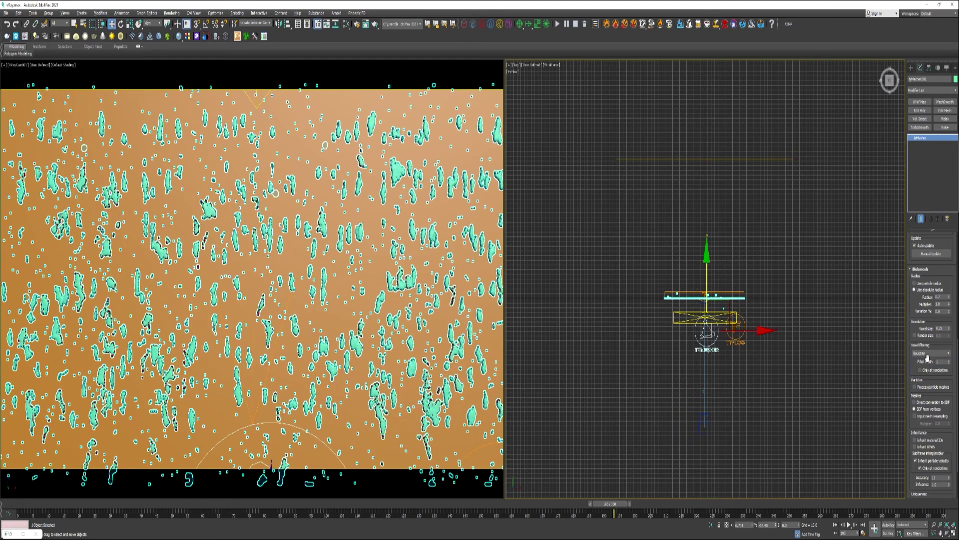
key(/)
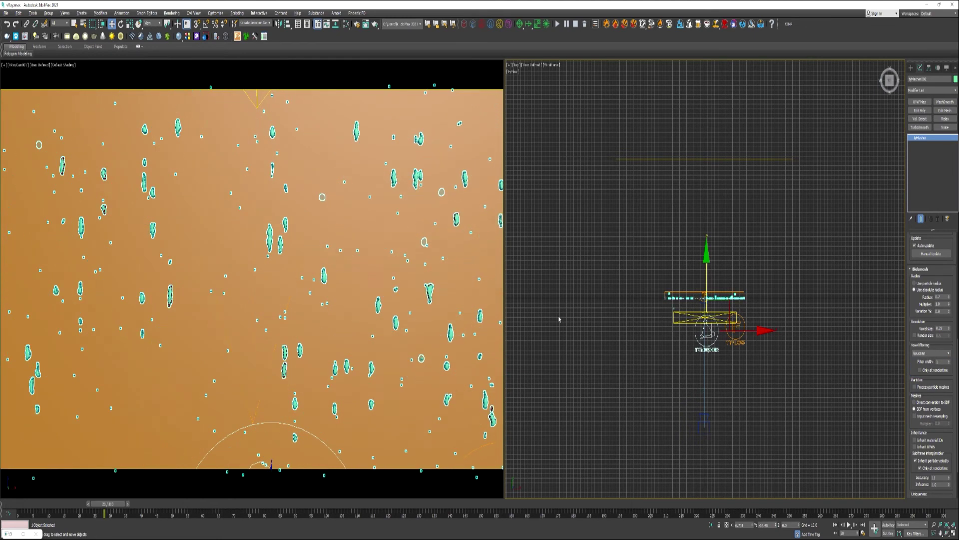
Step: From the V-Ray material library, apply the liquid Water material to the drop mesh and the Glass material to the upright plane
click(187, 36)
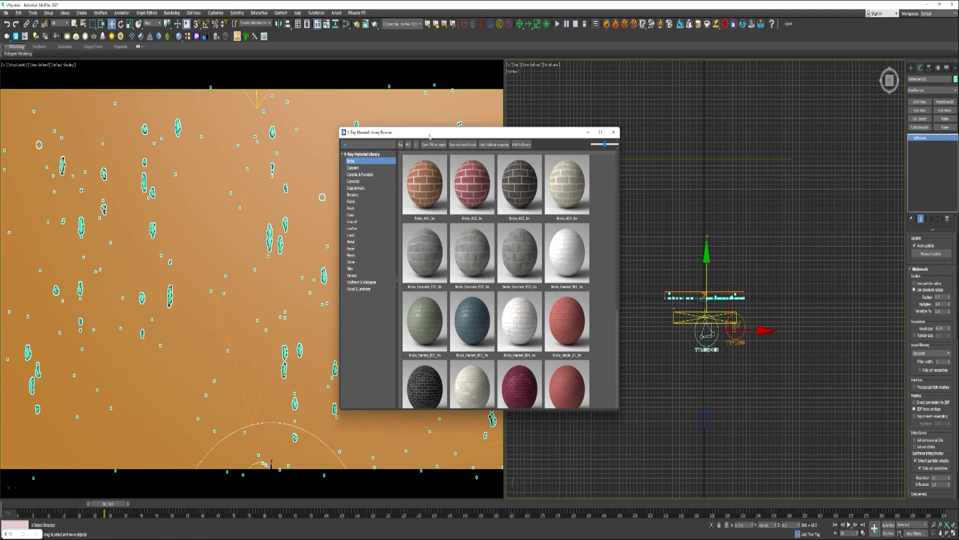
drag(429, 136, 586, 153)
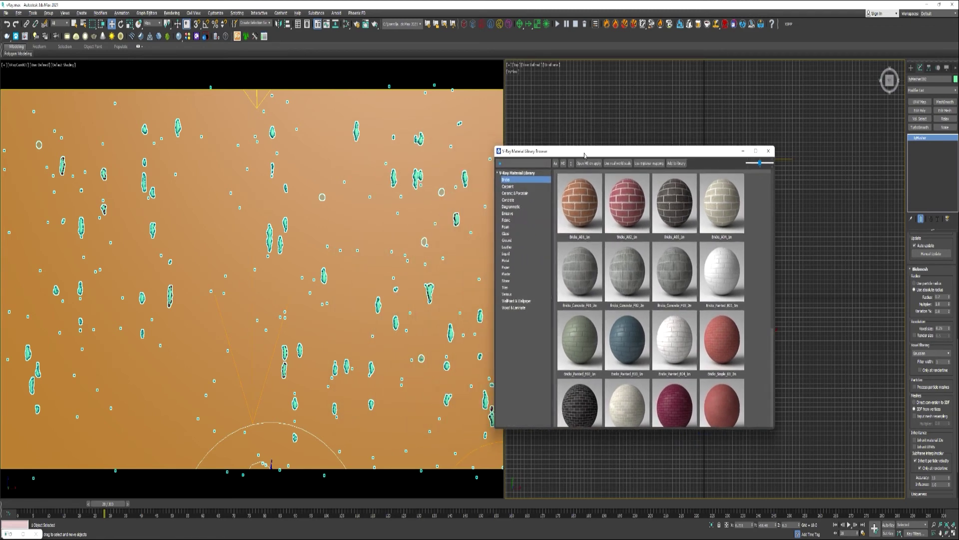
click(508, 253)
drag(639, 348, 610, 350)
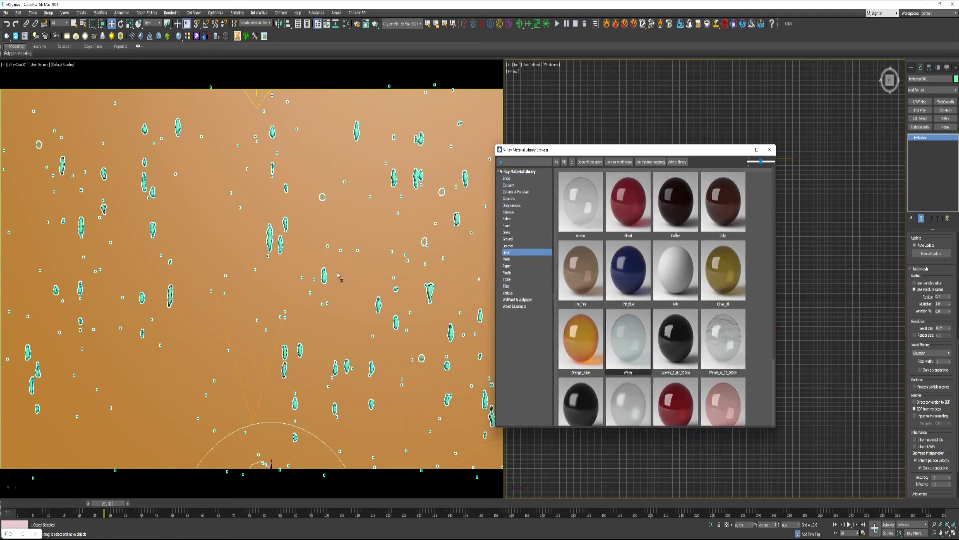
drag(326, 284, 325, 283)
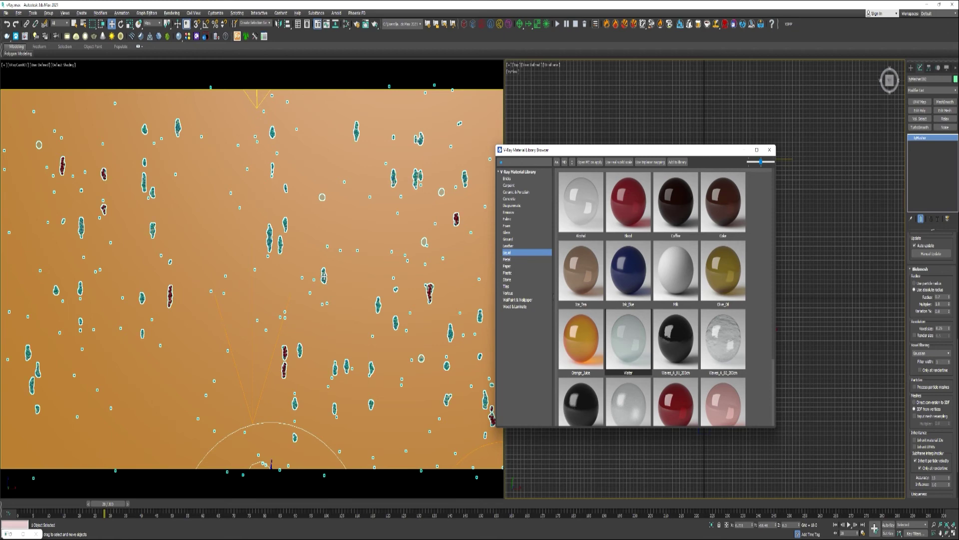
click(509, 232)
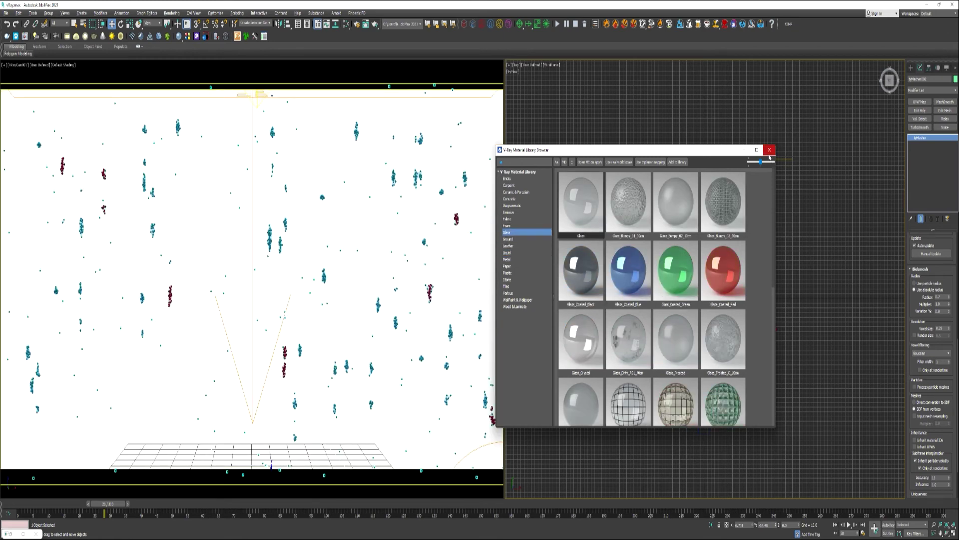
click(769, 150)
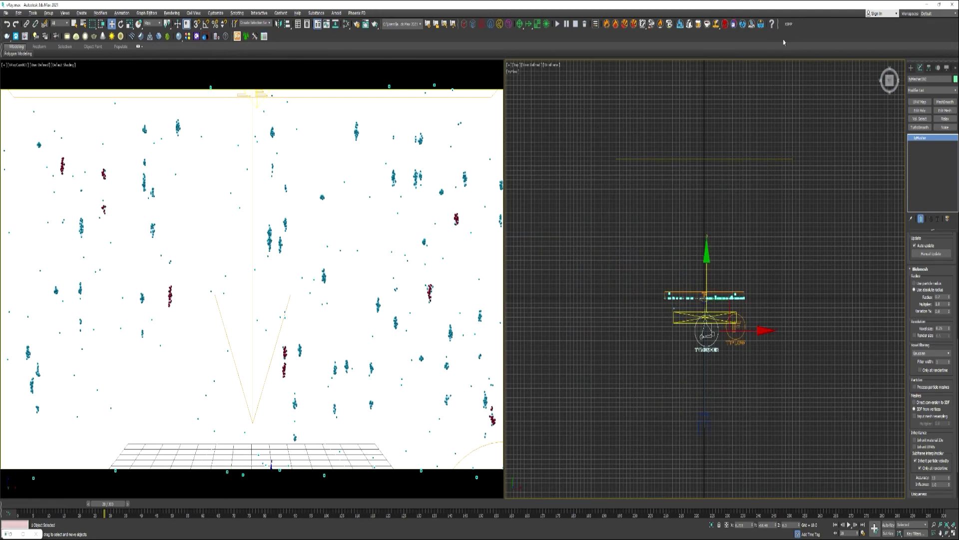
Step: Select the background plane, render the camera view with V-Ray and move the timeline to a much later frame
click(723, 159)
key(shift+q)
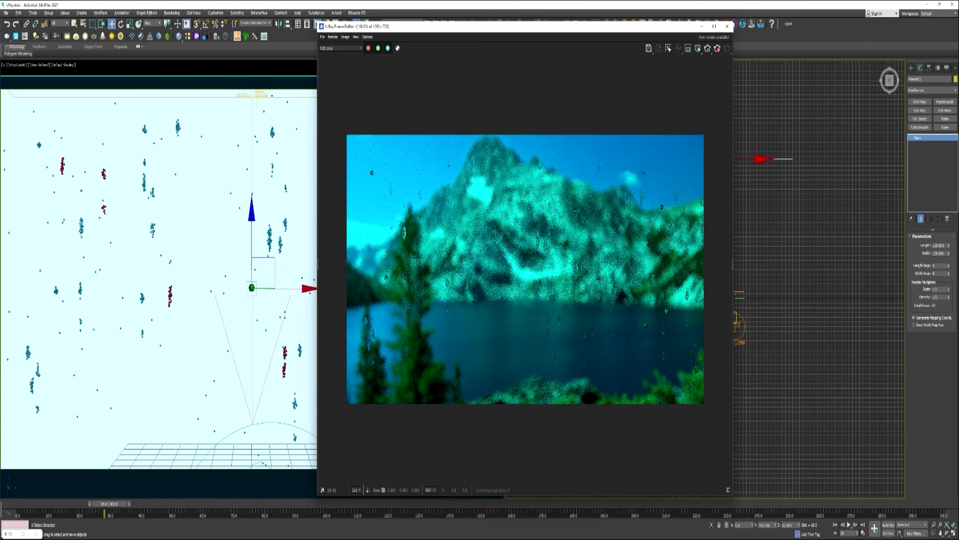
drag(109, 504, 916, 505)
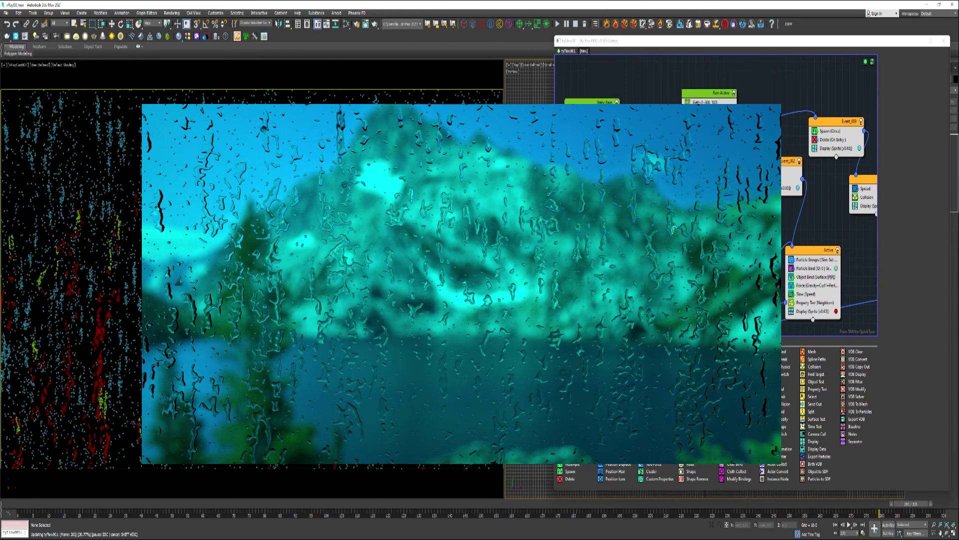
Step: Set the Rain Active event's Birth total to 150
click(706, 102)
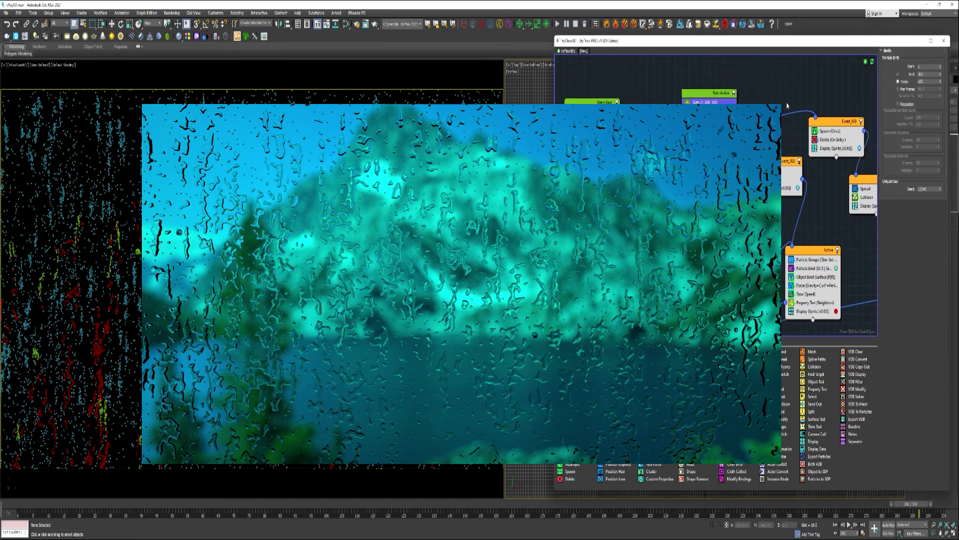
double_click(921, 81)
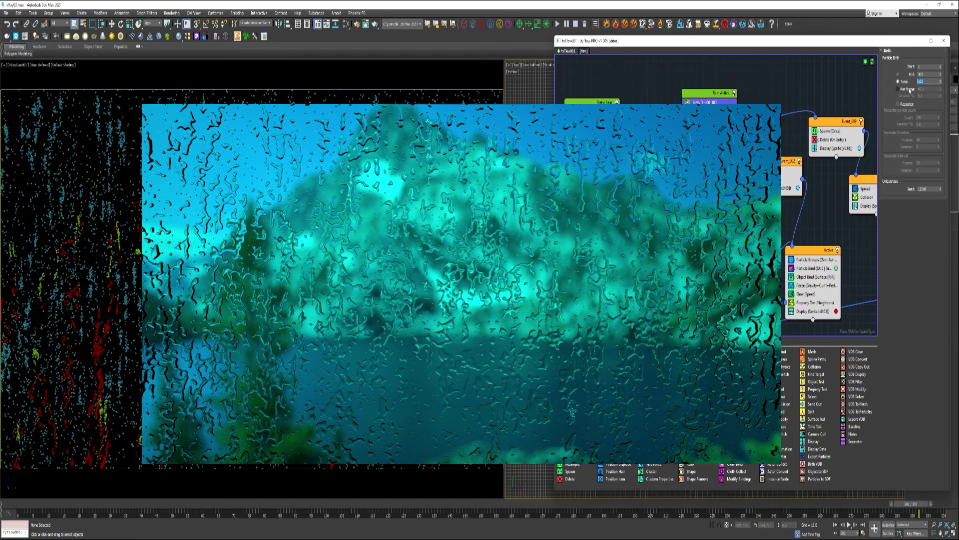
text(150)
key(Return)
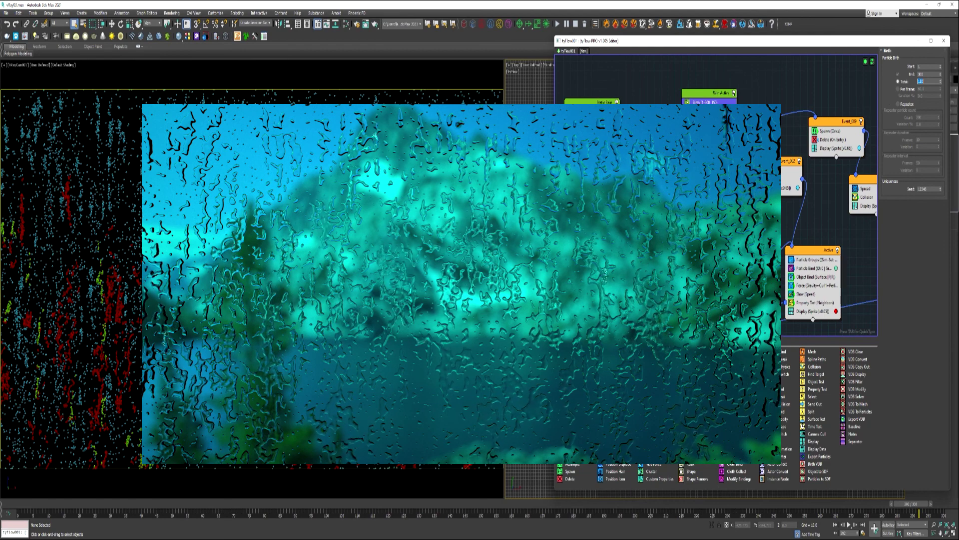
click(357, 25)
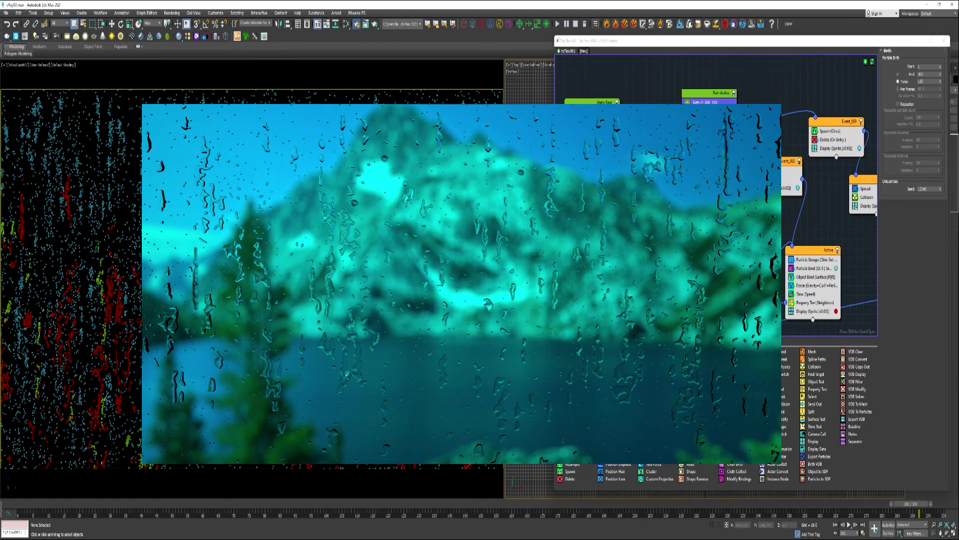